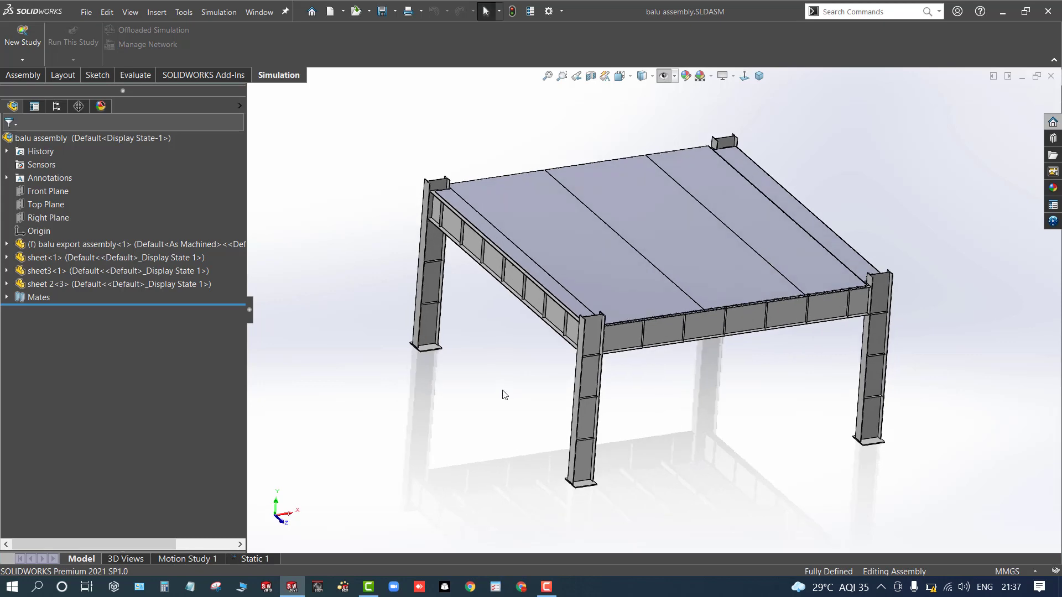
- Inspect the roof sheets and the edge beams of the frame assembly up close
scroll(618, 327, "down", 3)
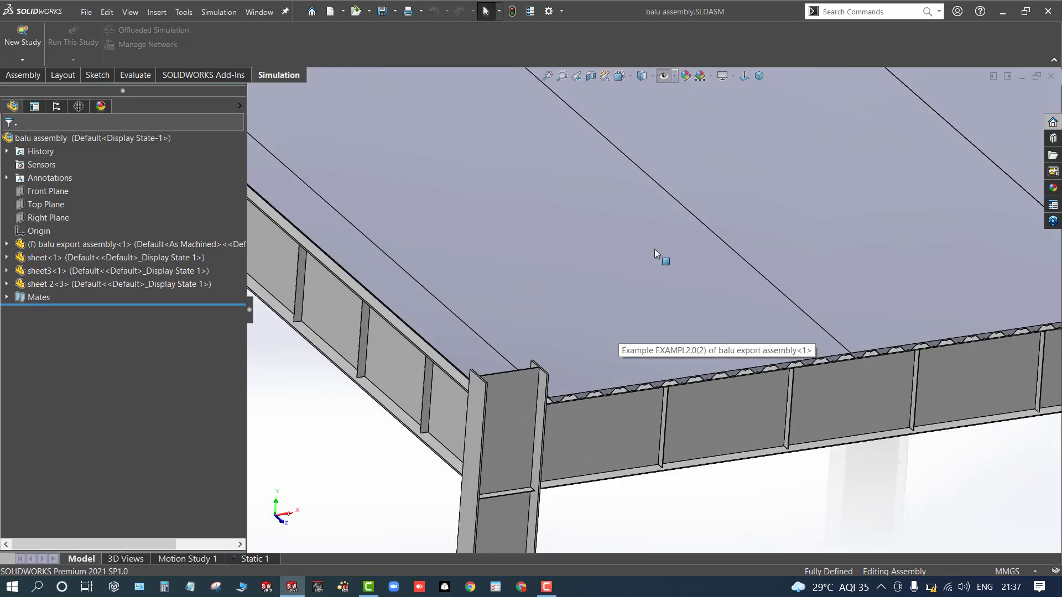
scroll(612, 332, "down", 5)
left_click(509, 397)
scroll(509, 397, "up", 5)
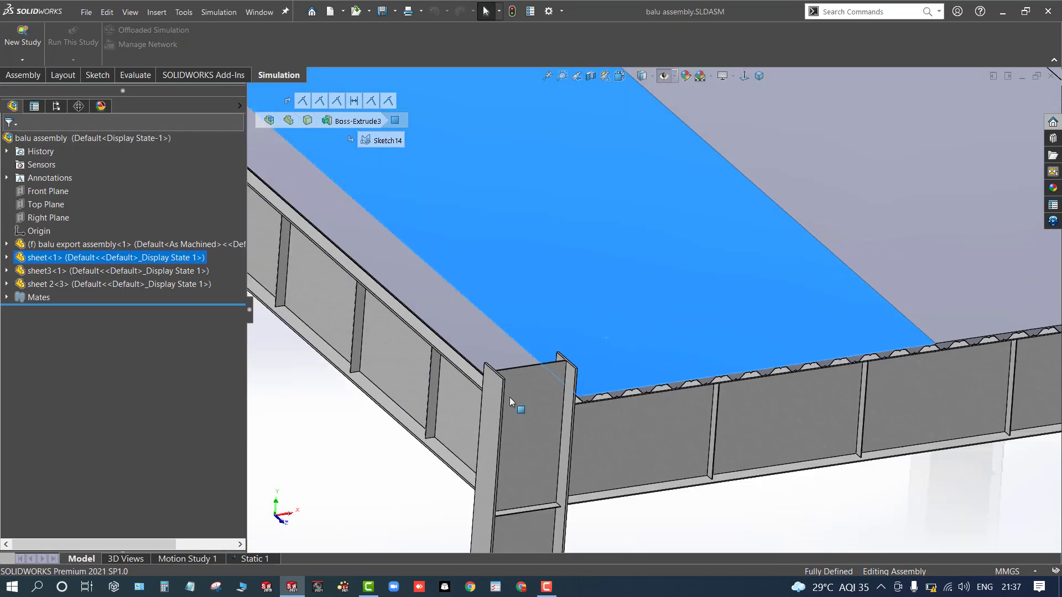
scroll(707, 404, "down", 3)
scroll(659, 364, "down", 2)
middle_click_drag(659, 364, 715, 247)
left_click(741, 166)
left_click(588, 438)
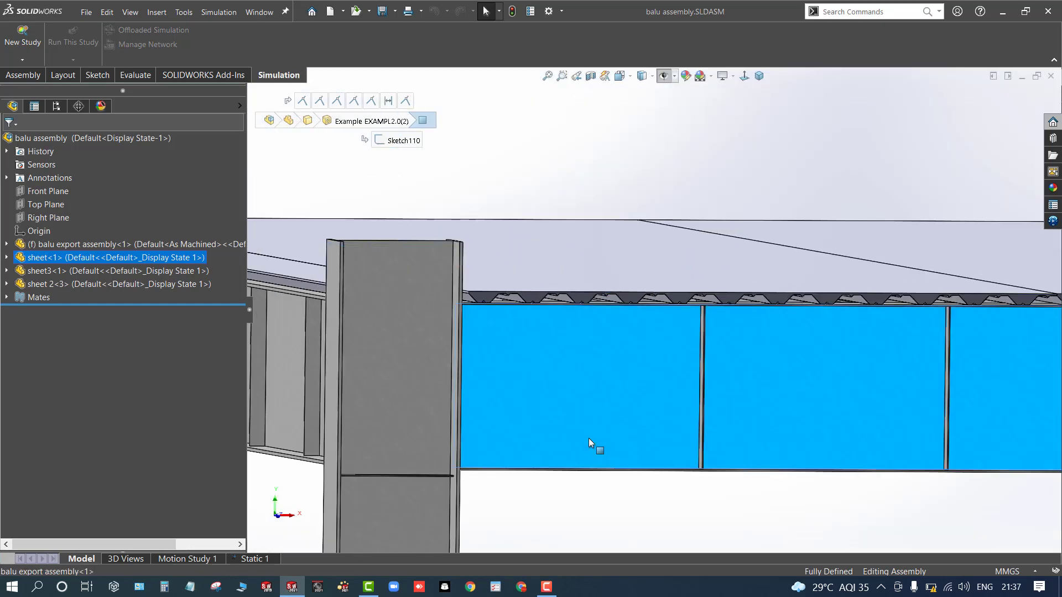
middle_click_drag(590, 439, 665, 371)
scroll(666, 364, "down", 4)
left_click(666, 356)
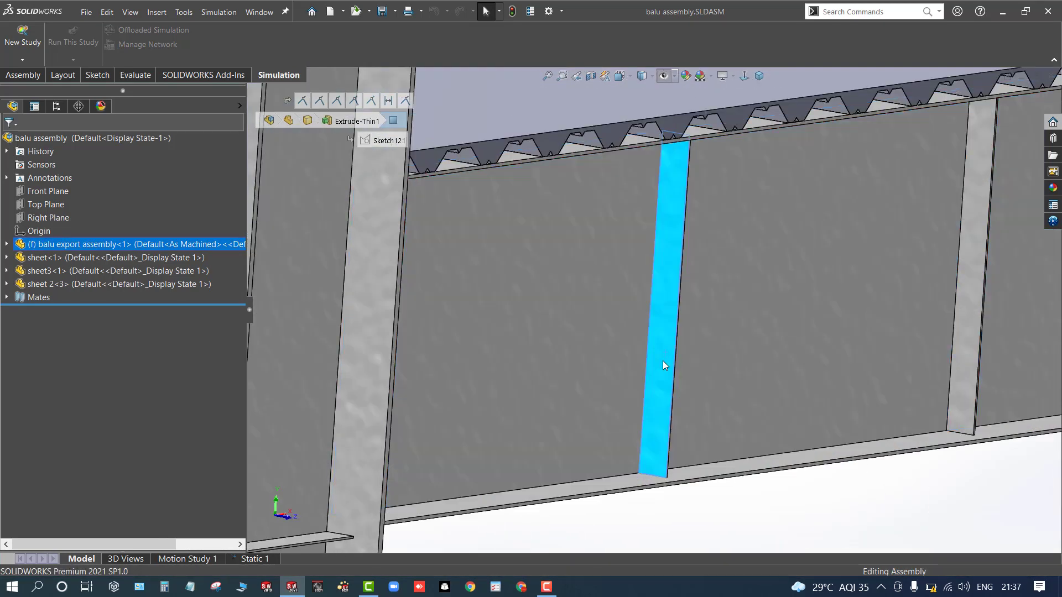
scroll(666, 365, "up", 6)
middle_click_drag(482, 433, 508, 438)
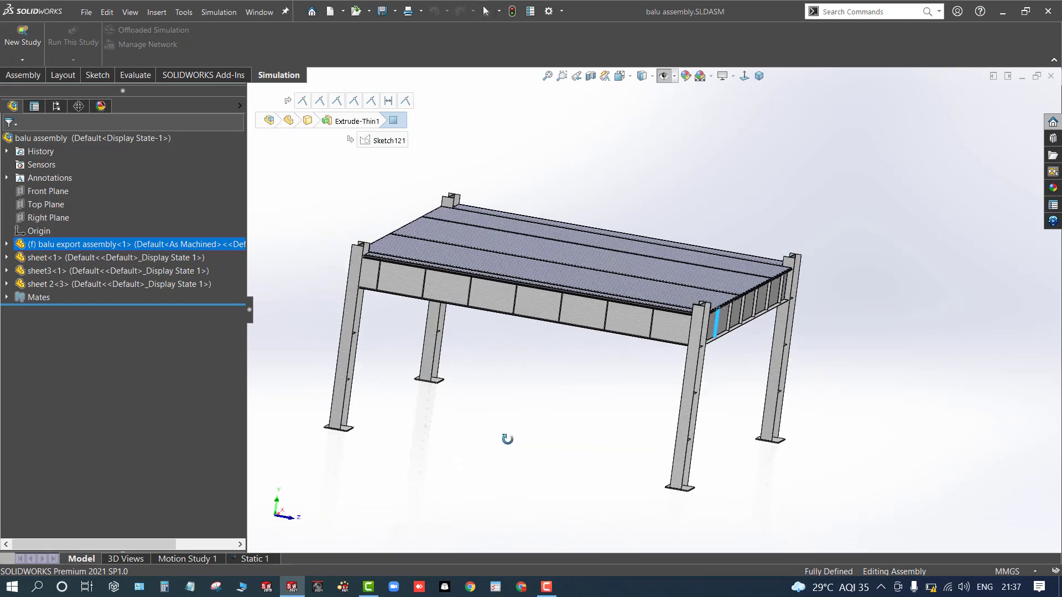
- Examine the column base plates and the underside framing of the roof from several angles
scroll(749, 497, "down", 4)
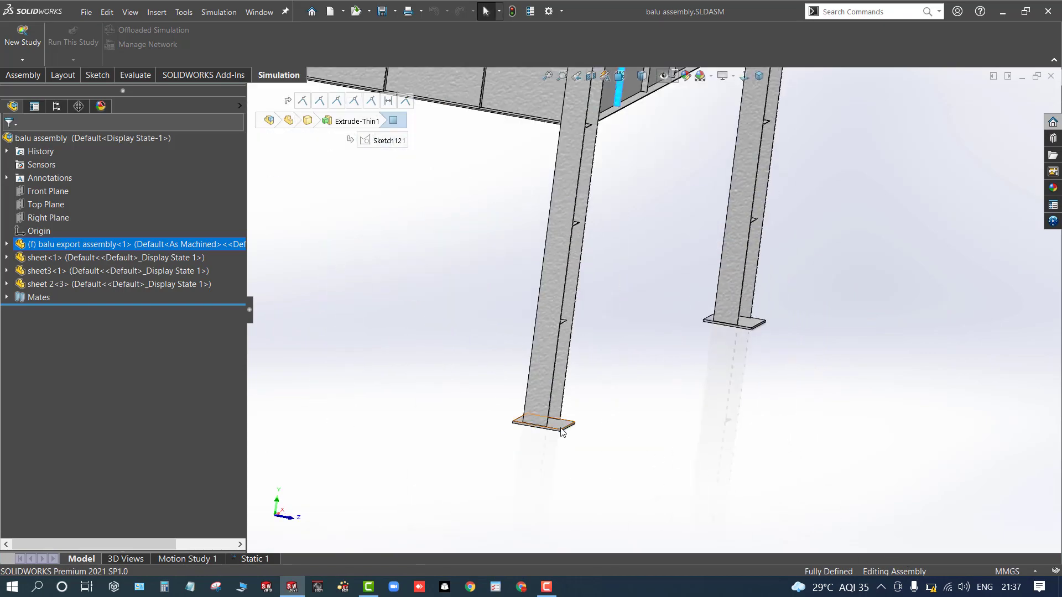
left_click(457, 492)
scroll(457, 492, "up", 2)
middle_click_drag(457, 493, 475, 313)
scroll(474, 310, "up", 5)
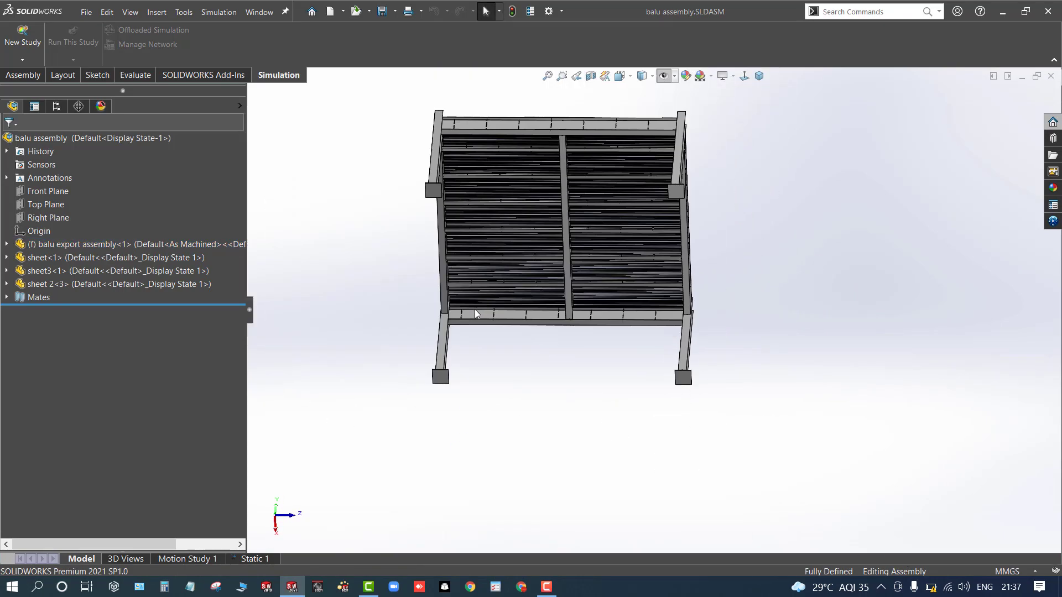
scroll(560, 191, "down", 4)
scroll(560, 191, "down", 3)
middle_click_drag(575, 222, 528, 236)
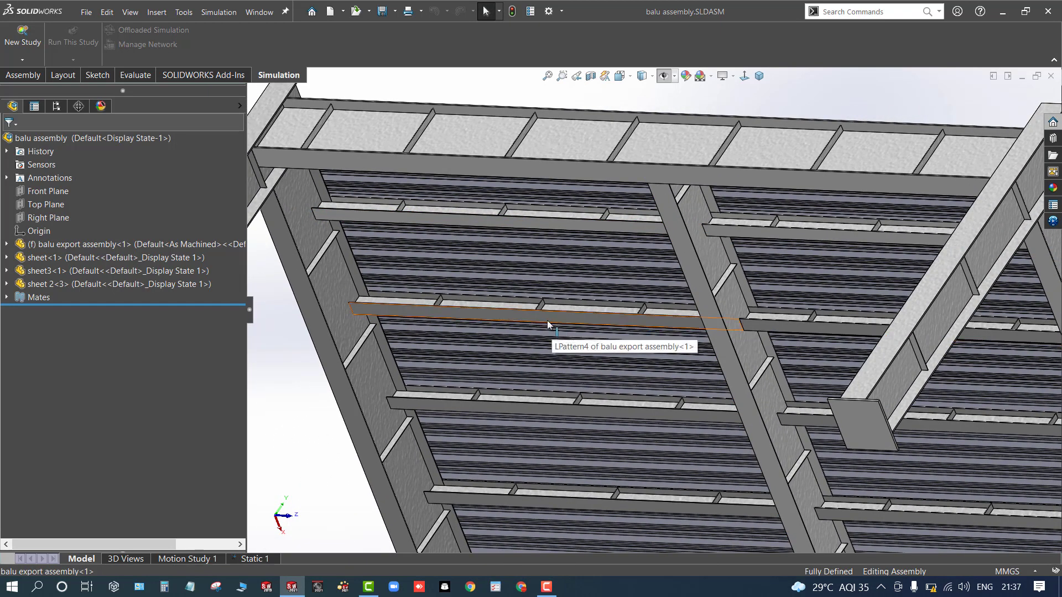
scroll(546, 321, "up", 2)
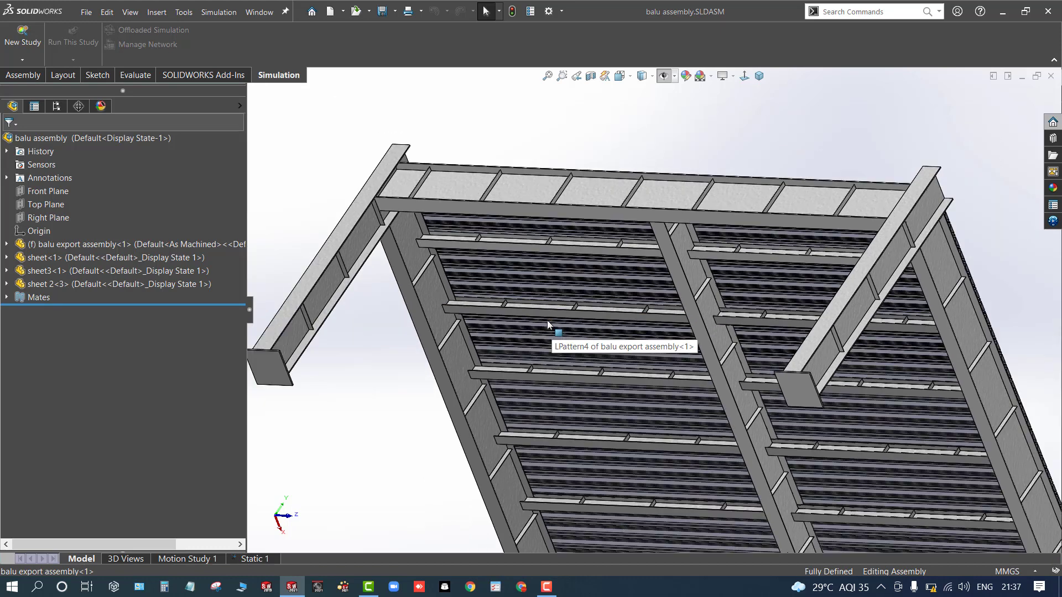
middle_click_drag(600, 161, 633, 150)
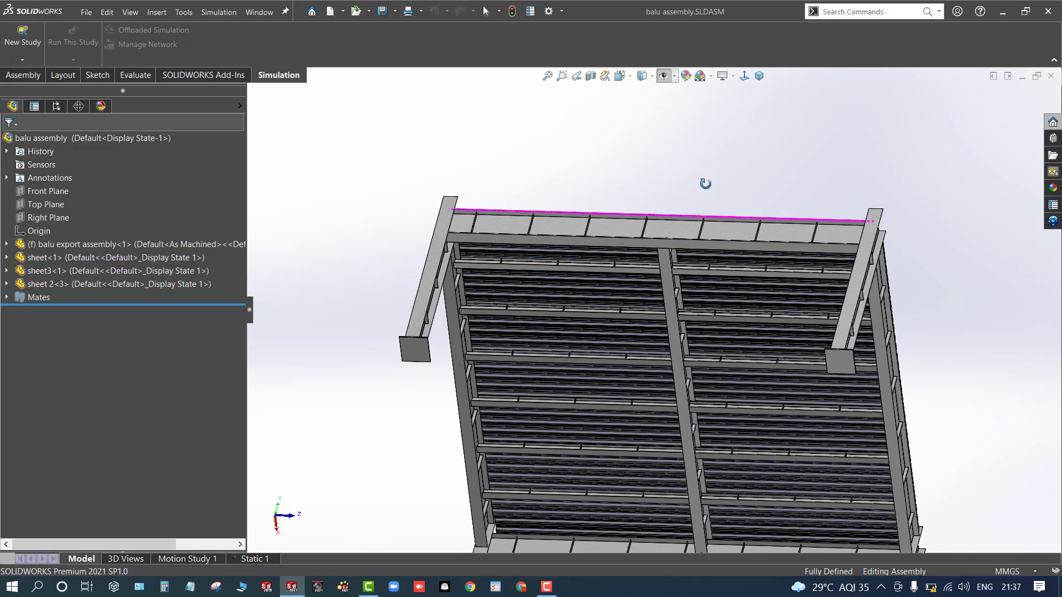
middle_click_drag(702, 178, 699, 202)
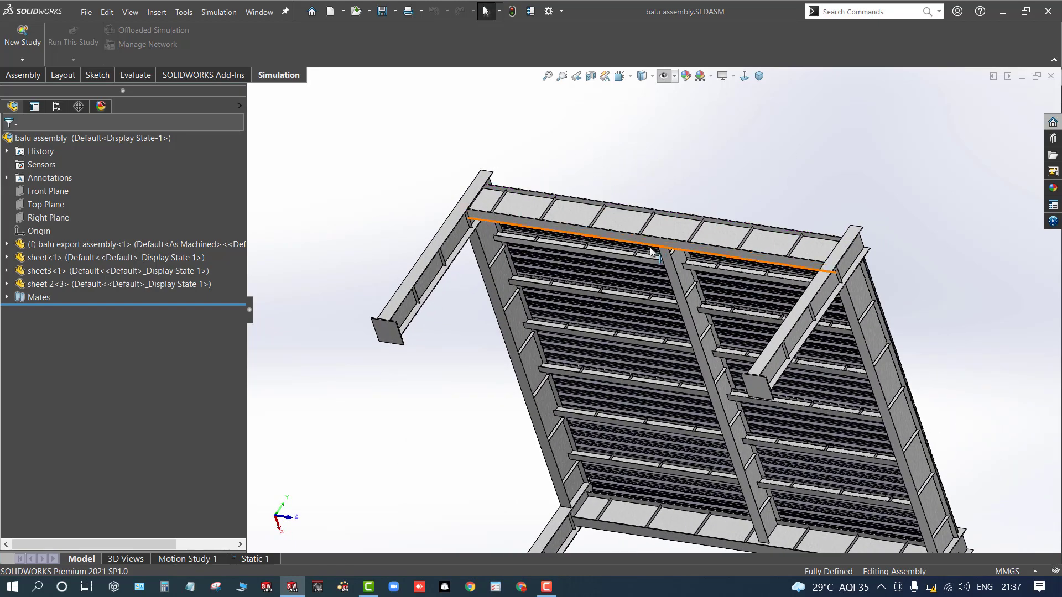
middle_click_drag(834, 298, 571, 257)
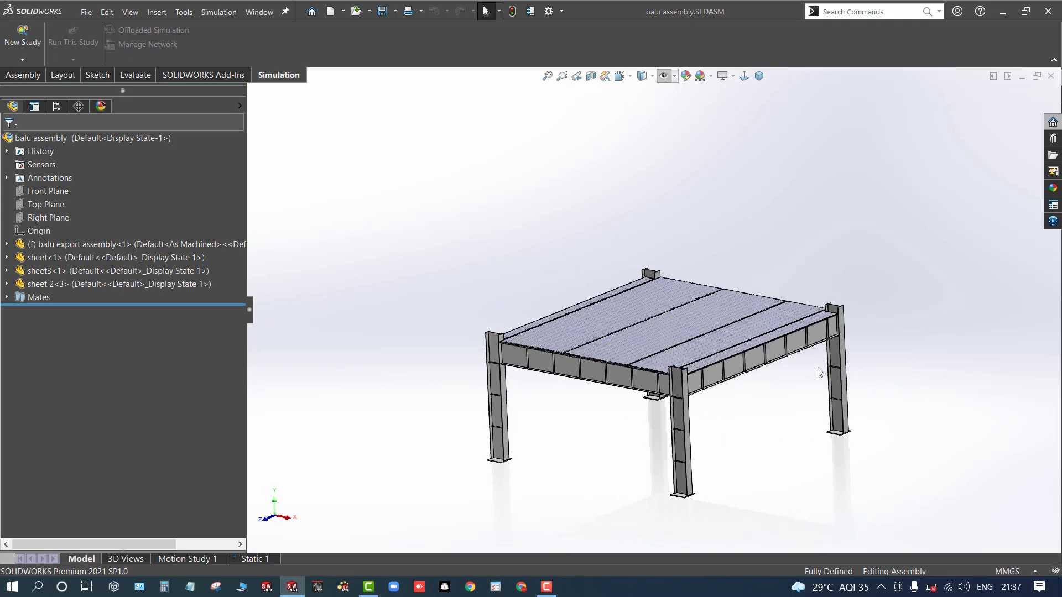
middle_click_drag(576, 466, 577, 462)
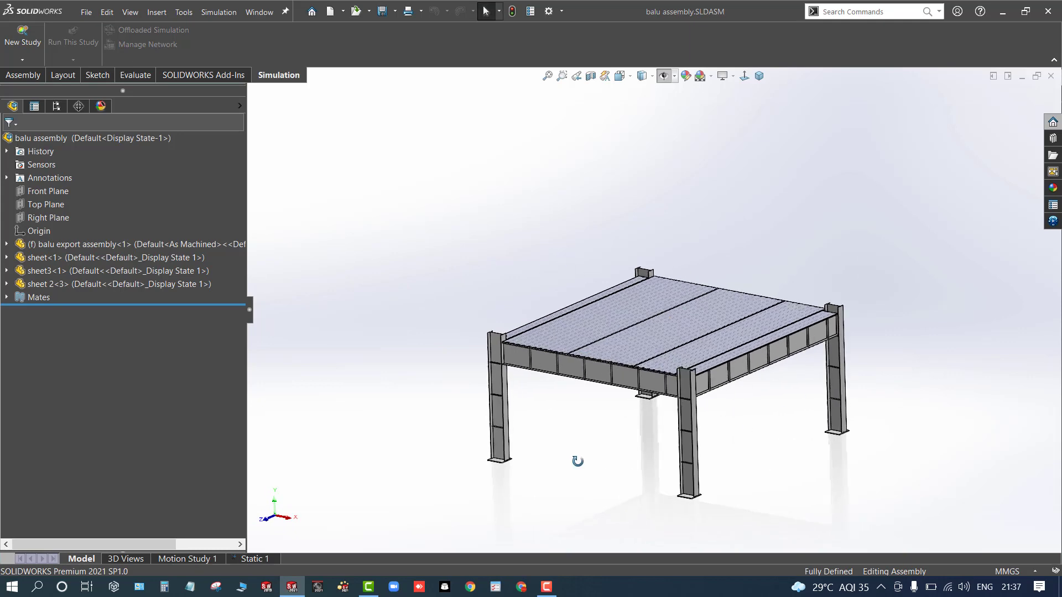
scroll(900, 421, "down", 2)
scroll(377, 468, "up", 2)
scroll(377, 468, "down", 1)
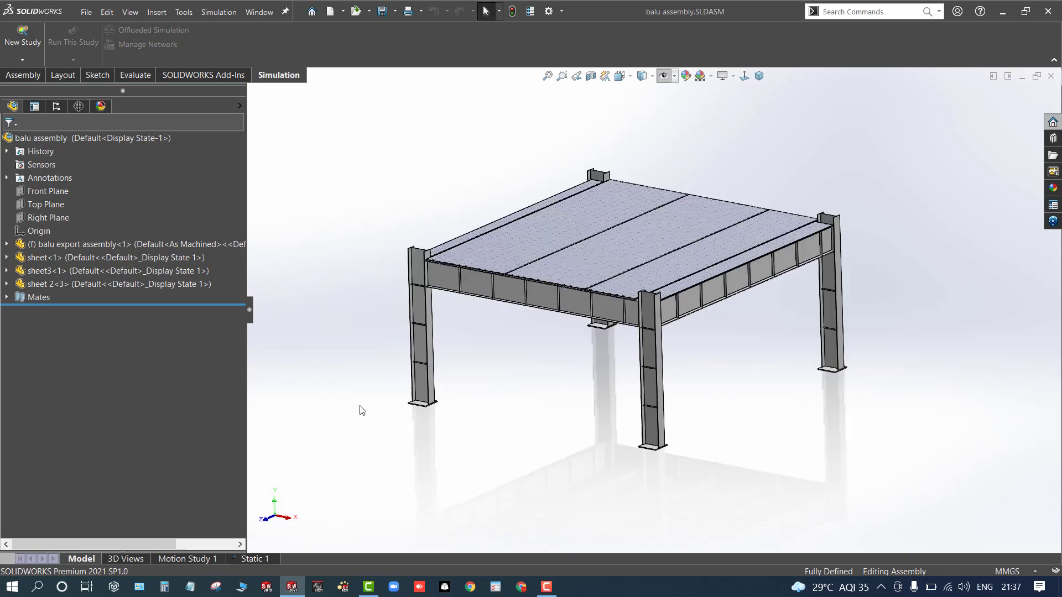
- Create a new static simulation study named Test
left_click(22, 42)
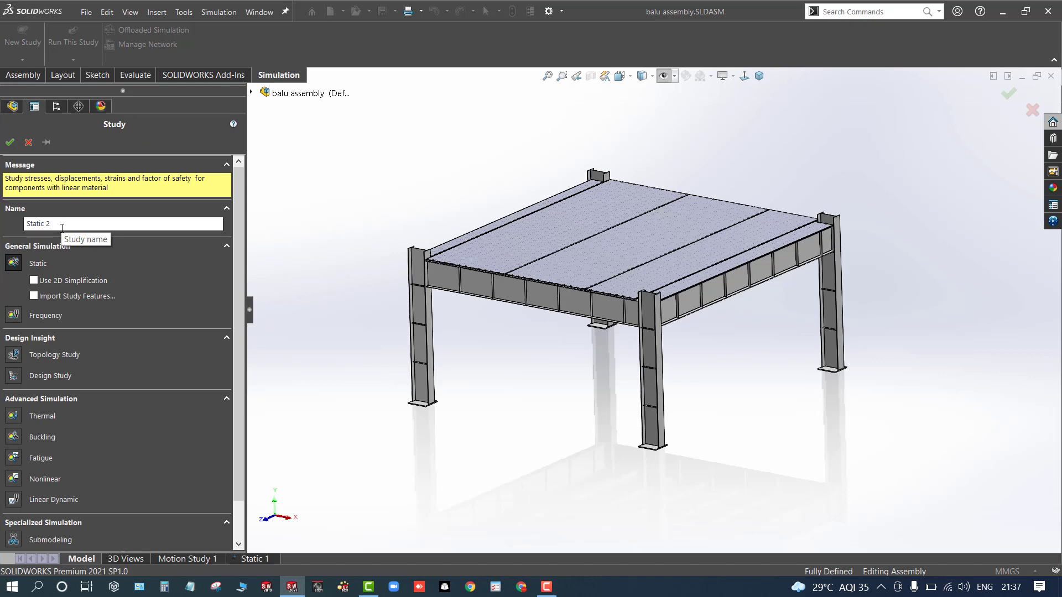
left_click(28, 142)
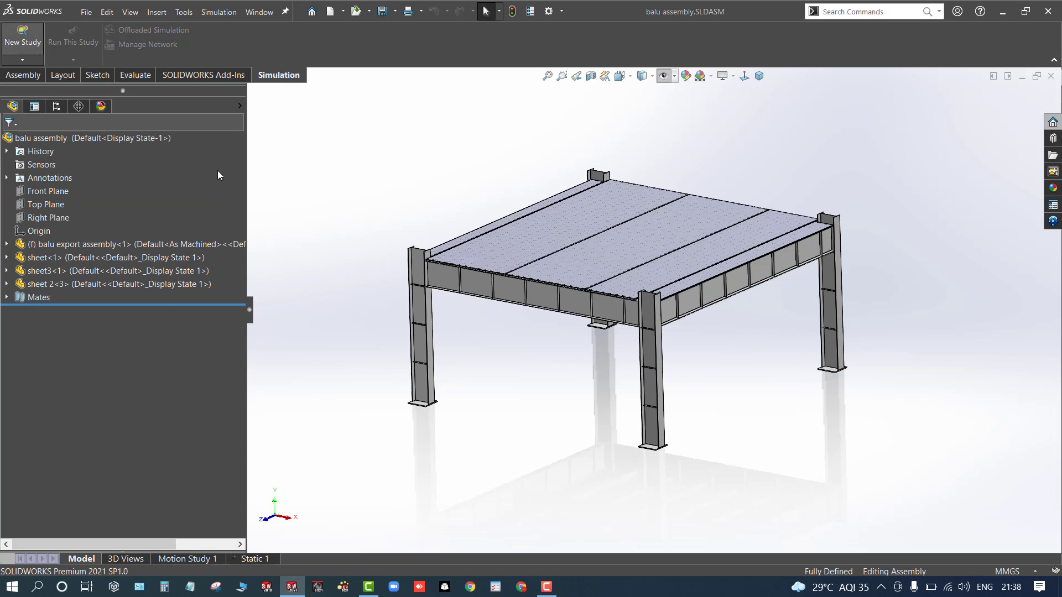
left_click(23, 39)
left_click(66, 225)
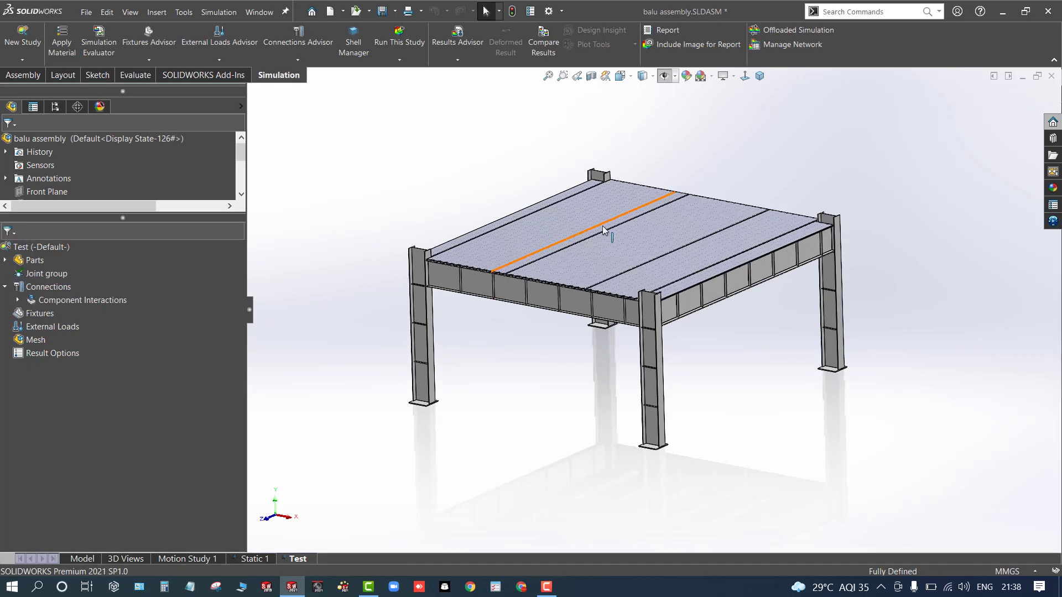
- Examine which parts and bodies of the study correspond to the beams and roof sheets
scroll(483, 312, "down", 1)
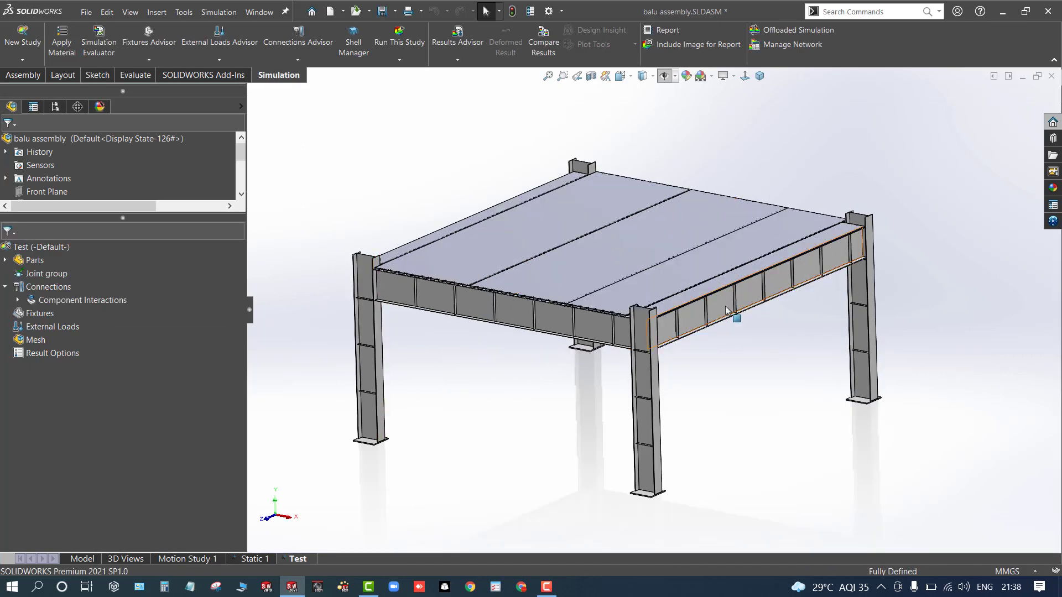
scroll(731, 308, "down", 3)
left_click(695, 306)
left_click(473, 418)
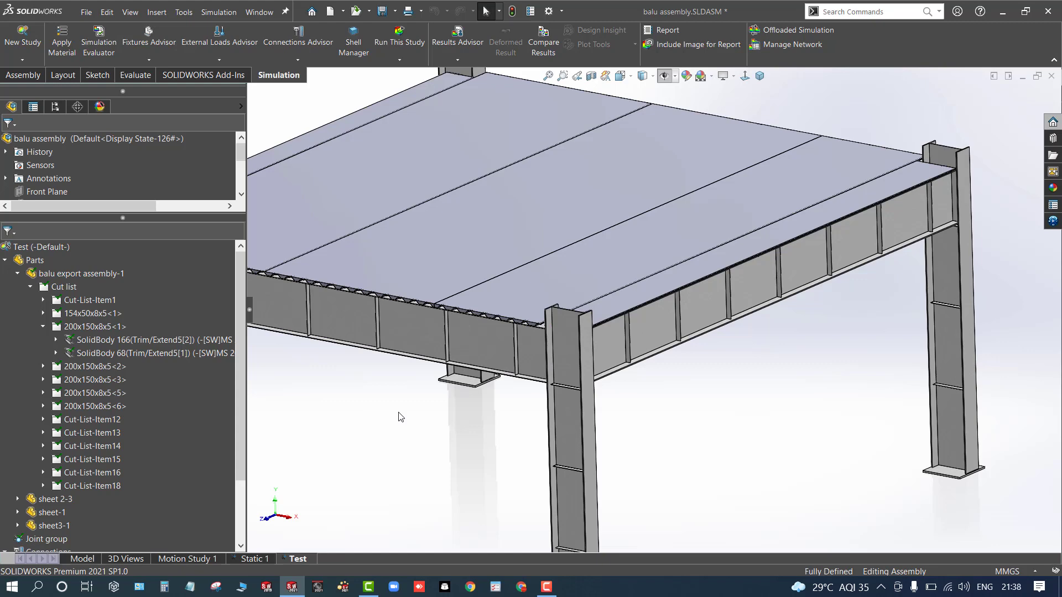
scroll(401, 417, "up", 3)
middle_click_drag(400, 415, 404, 398)
scroll(544, 280, "down", 4)
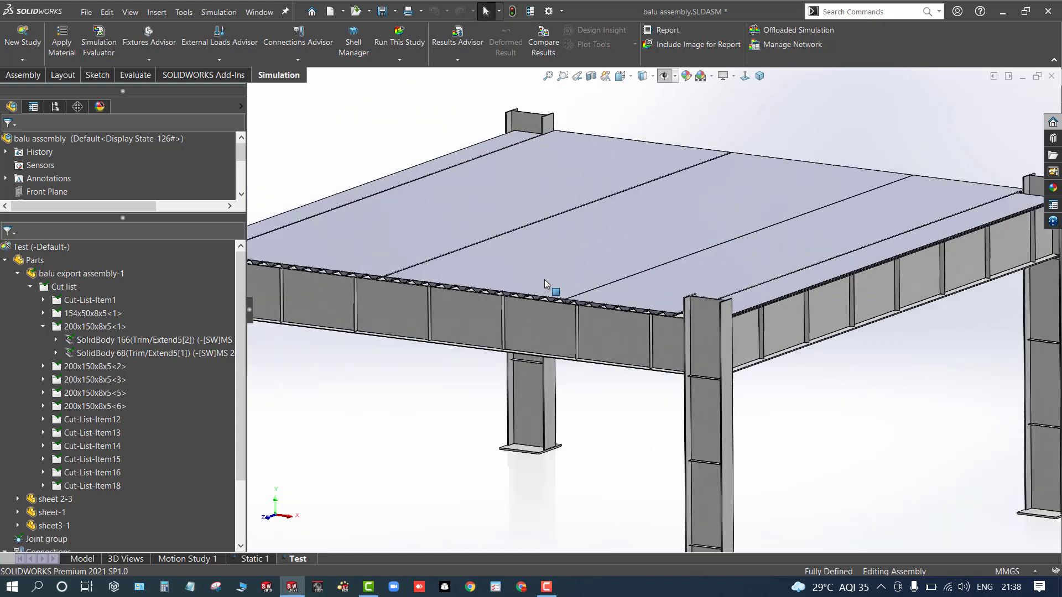
left_click(515, 279)
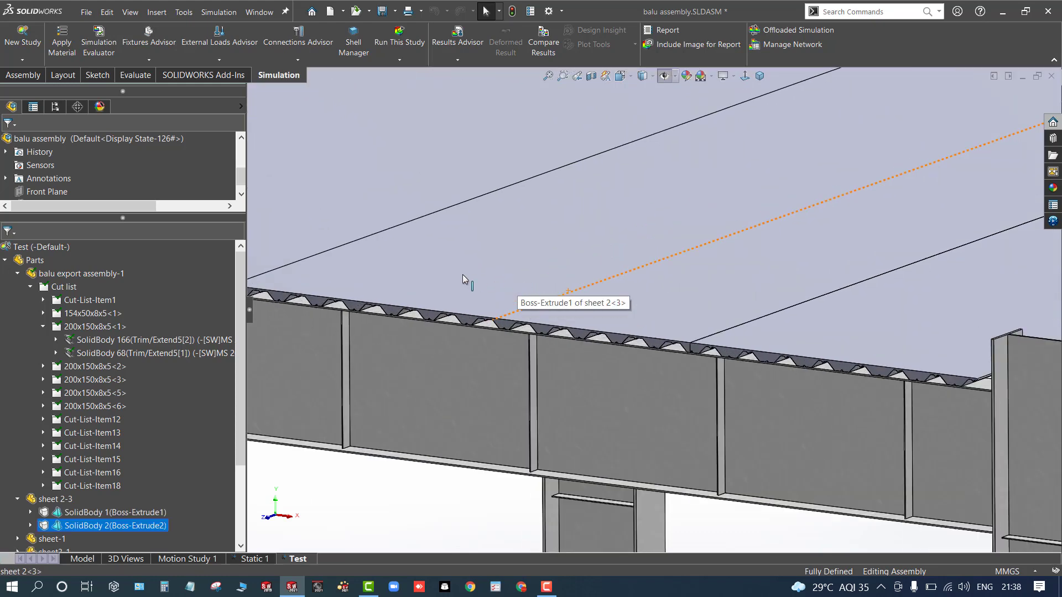
scroll(463, 274, "up", 4)
left_click(478, 418)
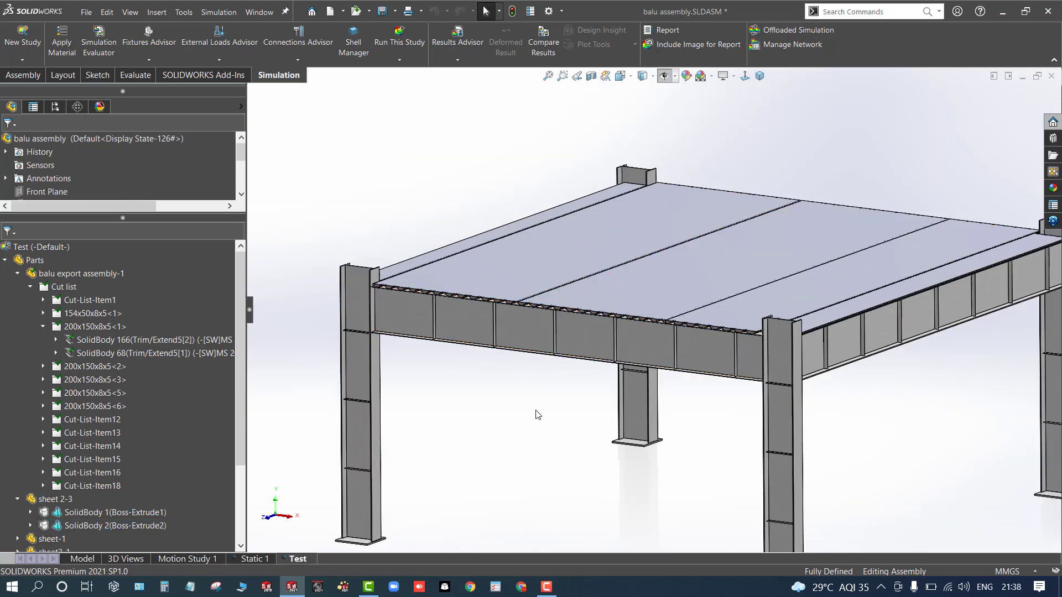
left_click(499, 281)
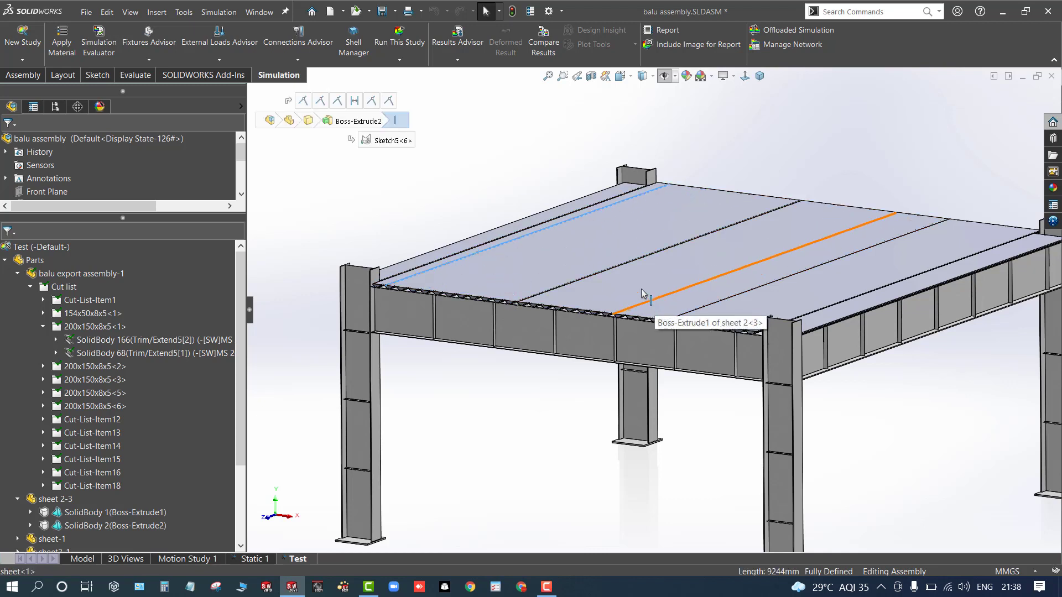
- Expand the frame's cut list folders to review the solid bodies each contains
left_click(43, 300)
left_click(86, 316)
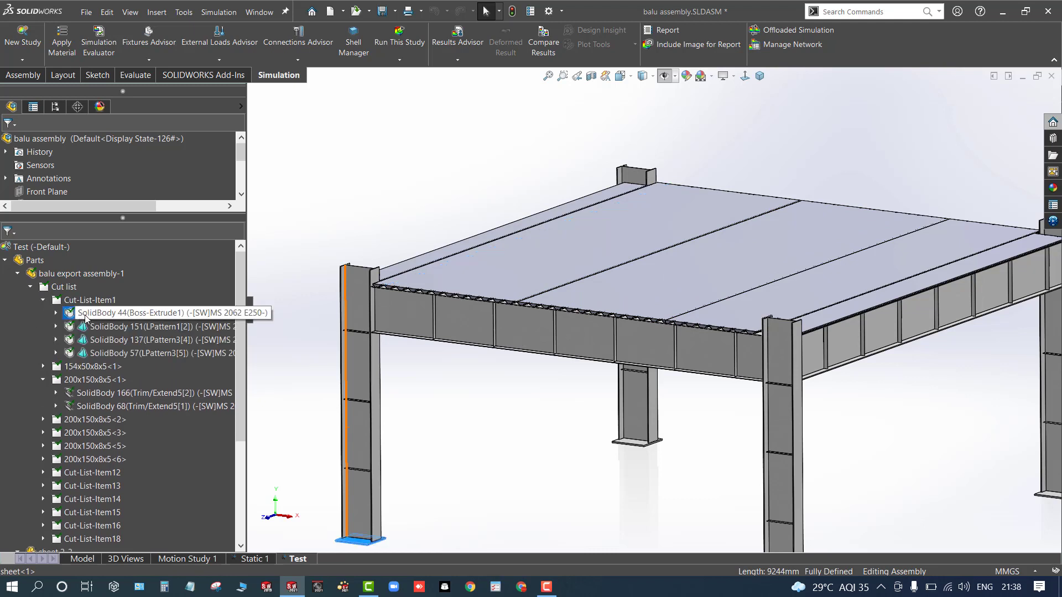
left_click(43, 366)
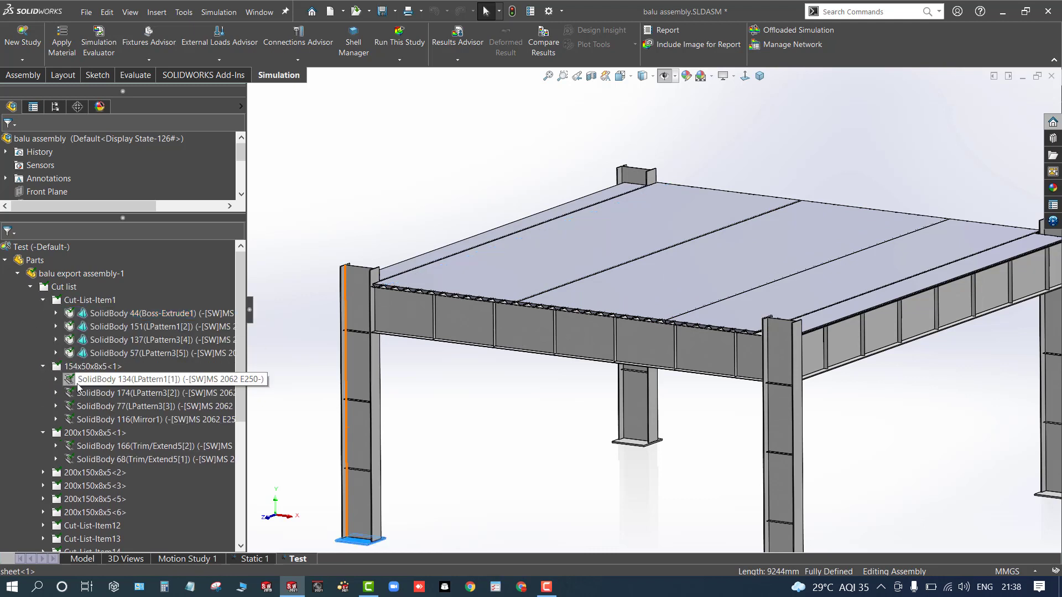
left_click(79, 382)
scroll(82, 394, "down", 2)
scroll(84, 404, "down", 4)
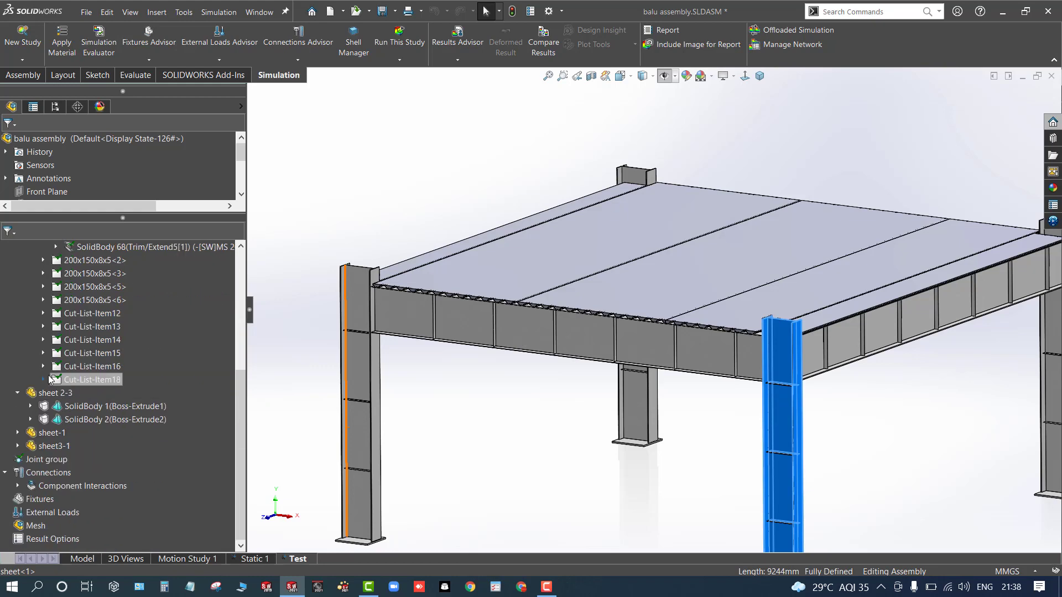
left_click(44, 380)
left_click(86, 379)
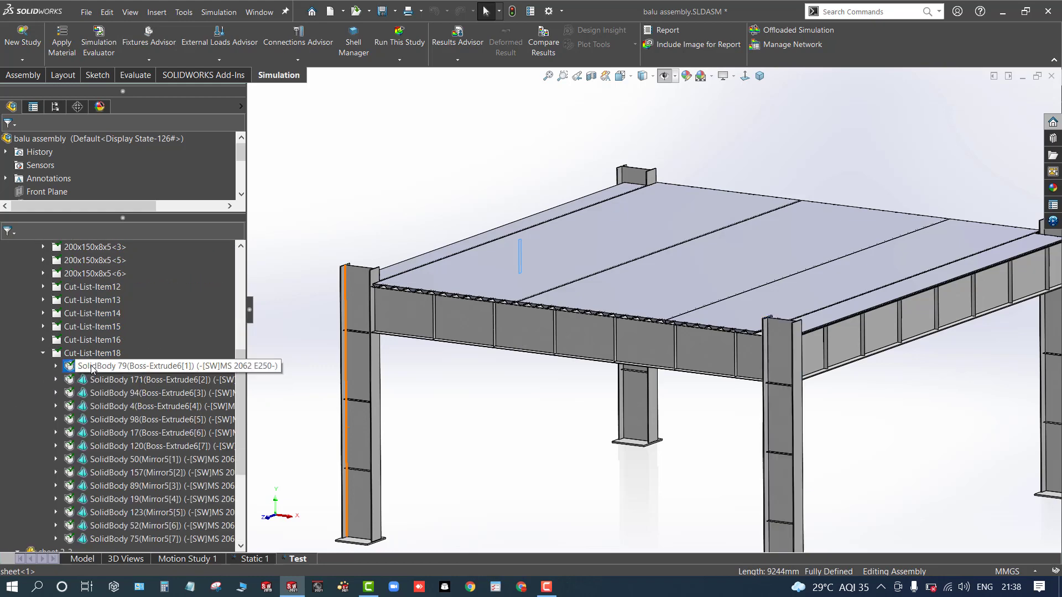
left_click(467, 427)
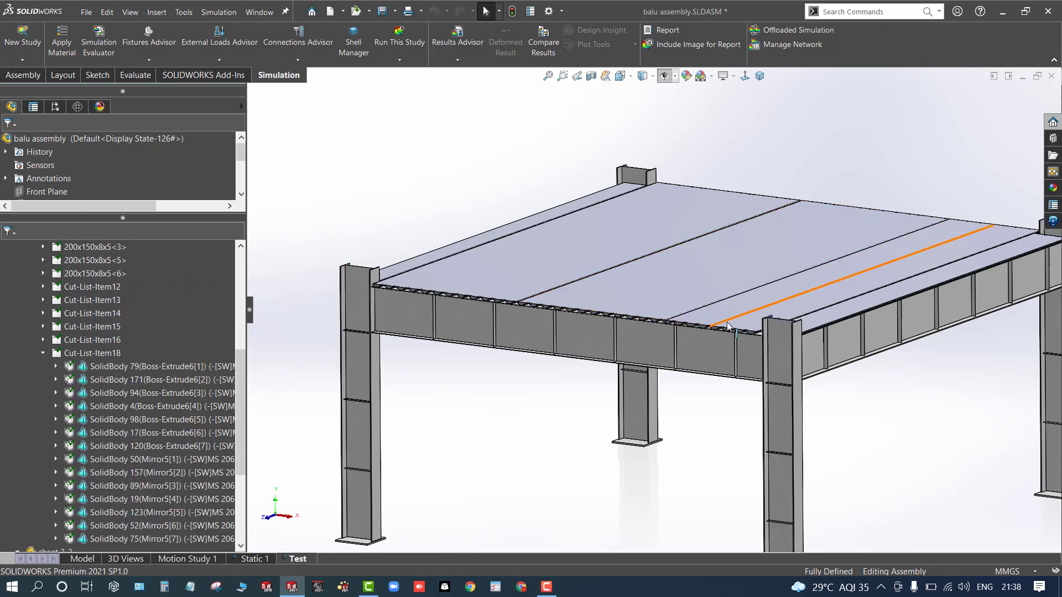
- Exclude all four solid bodies of sheet3-1 from the analysis
scroll(723, 285, "down", 6)
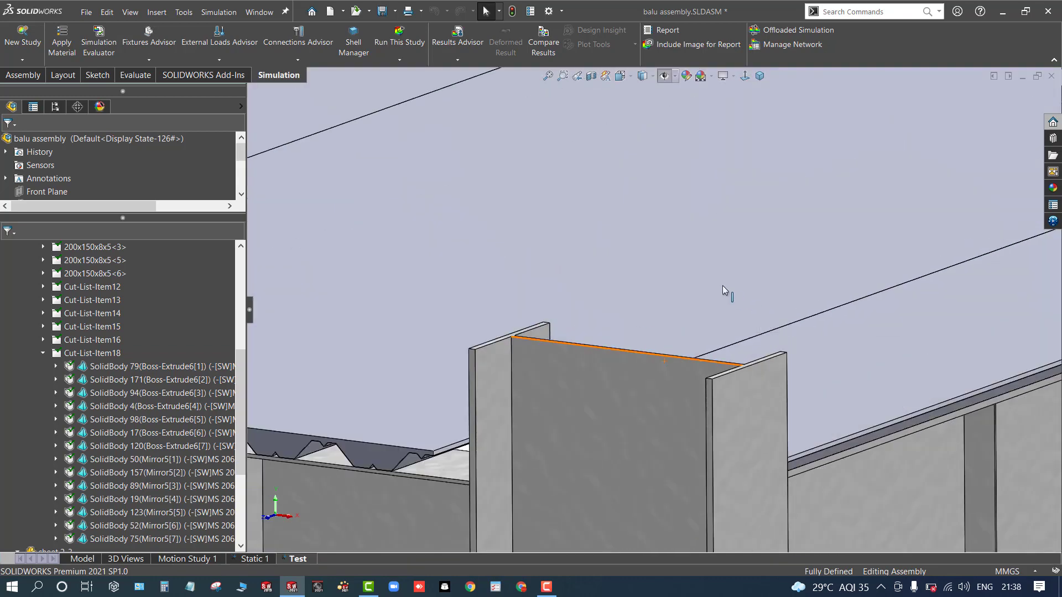
left_click(761, 313)
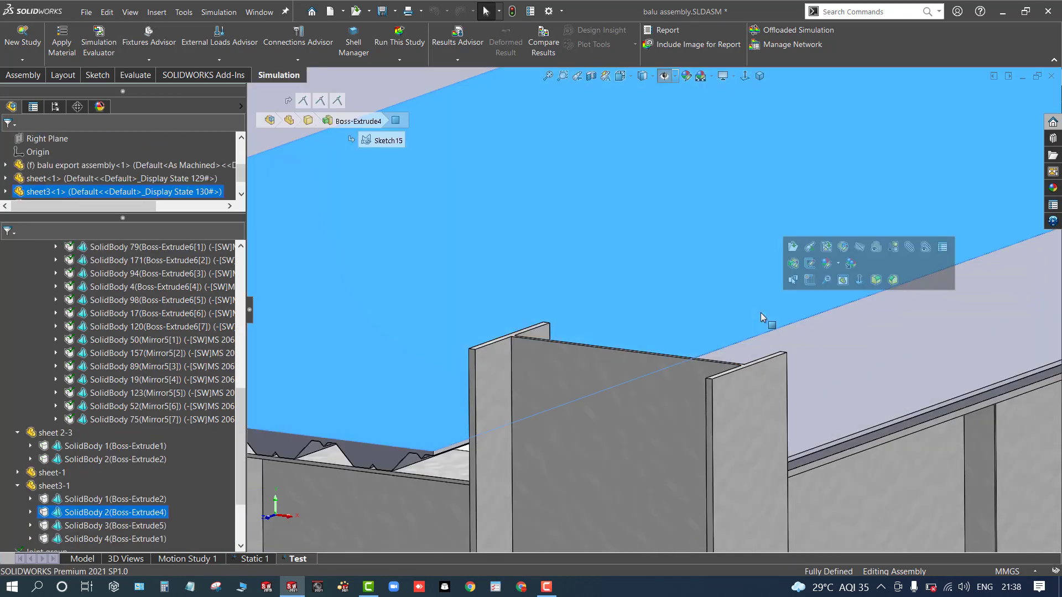
left_click(89, 500)
key("f")
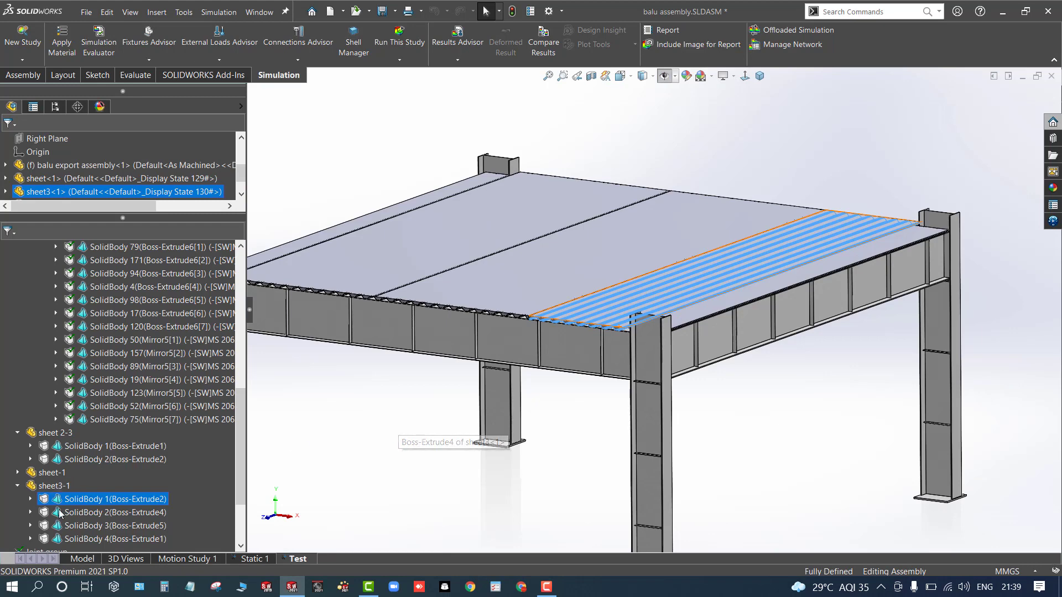
left_click(105, 512, "ctrl")
left_click(77, 527, "ctrl")
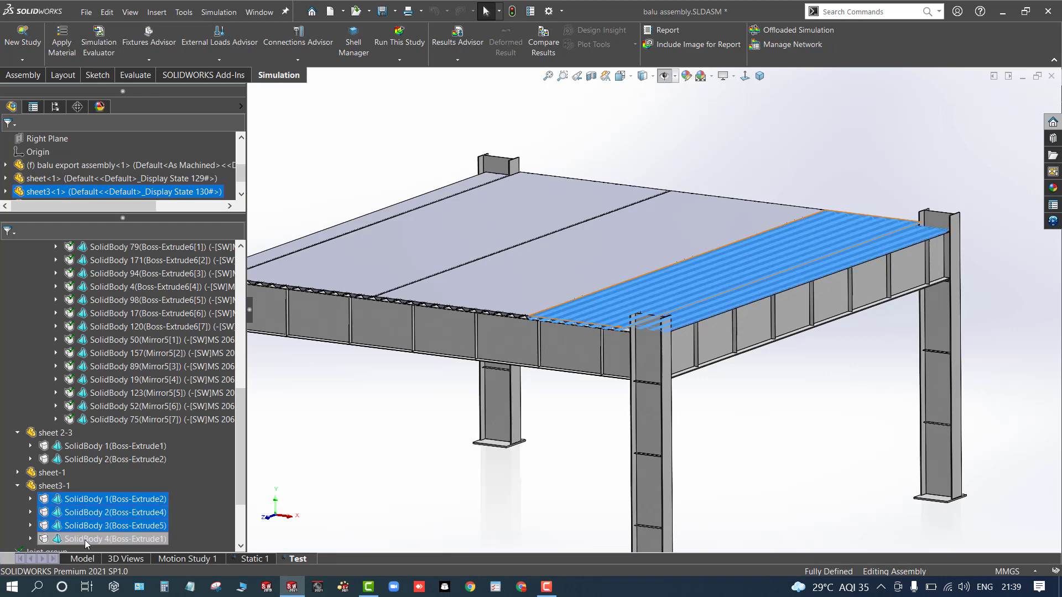
left_click(85, 540, "ctrl")
right_click(86, 541)
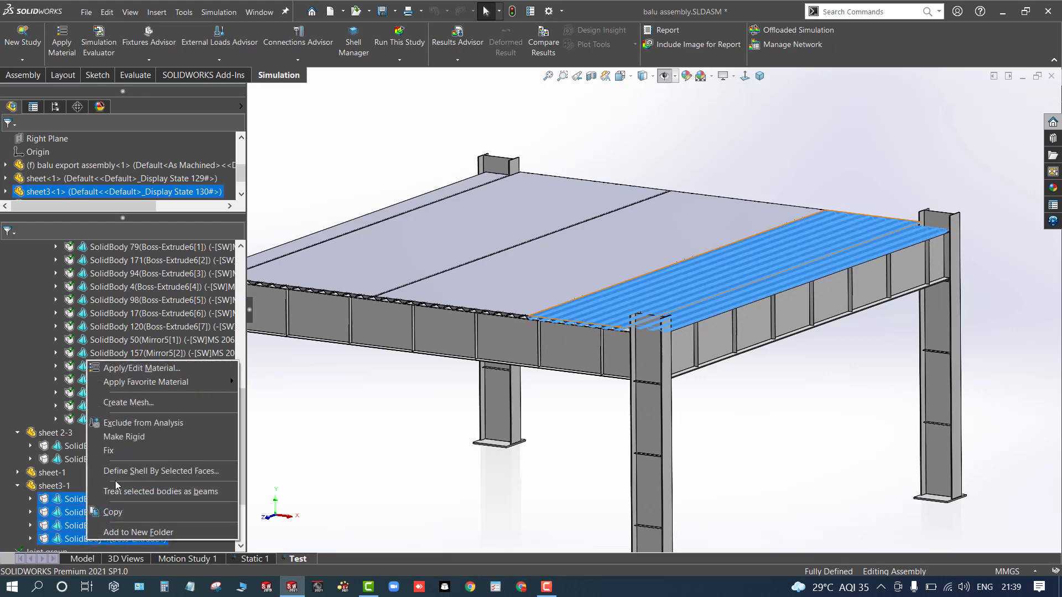
left_click(120, 424)
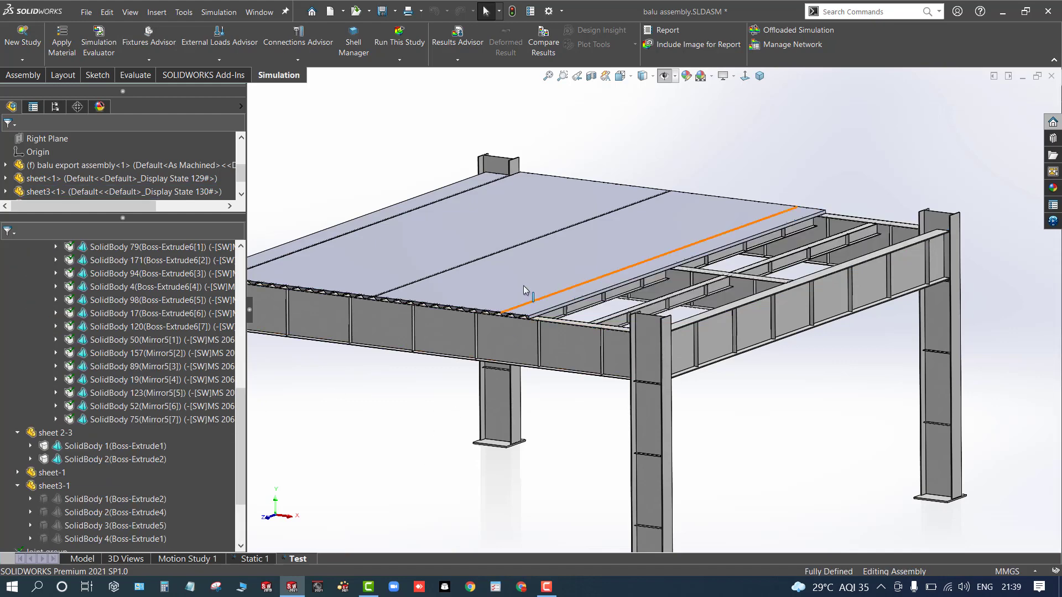
scroll(539, 282, "down", 5)
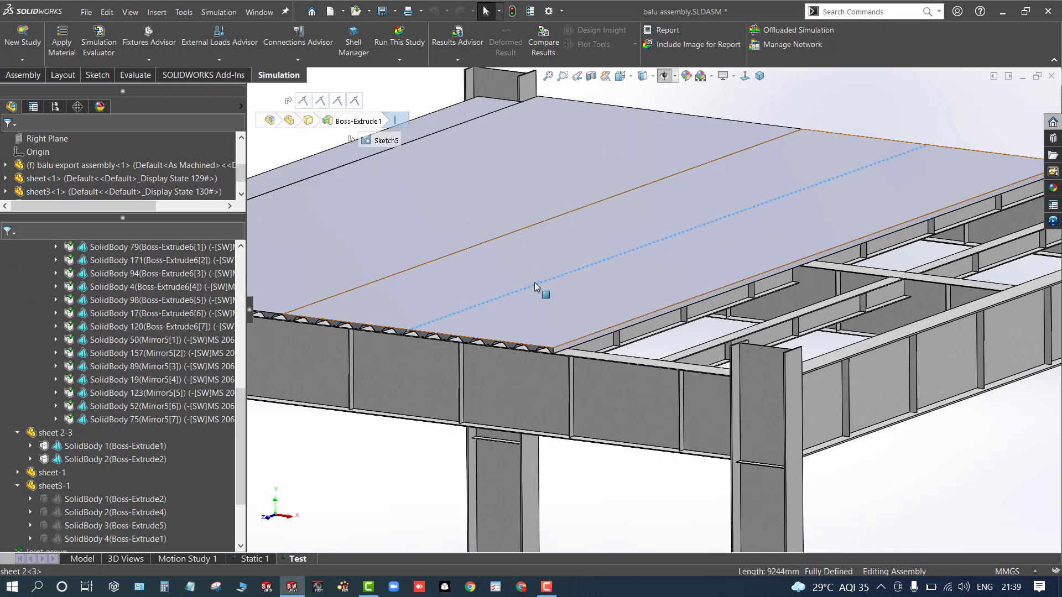
- Exclude both solid bodies of the sheet 2-3 roof sheet from the analysis
left_click(534, 281)
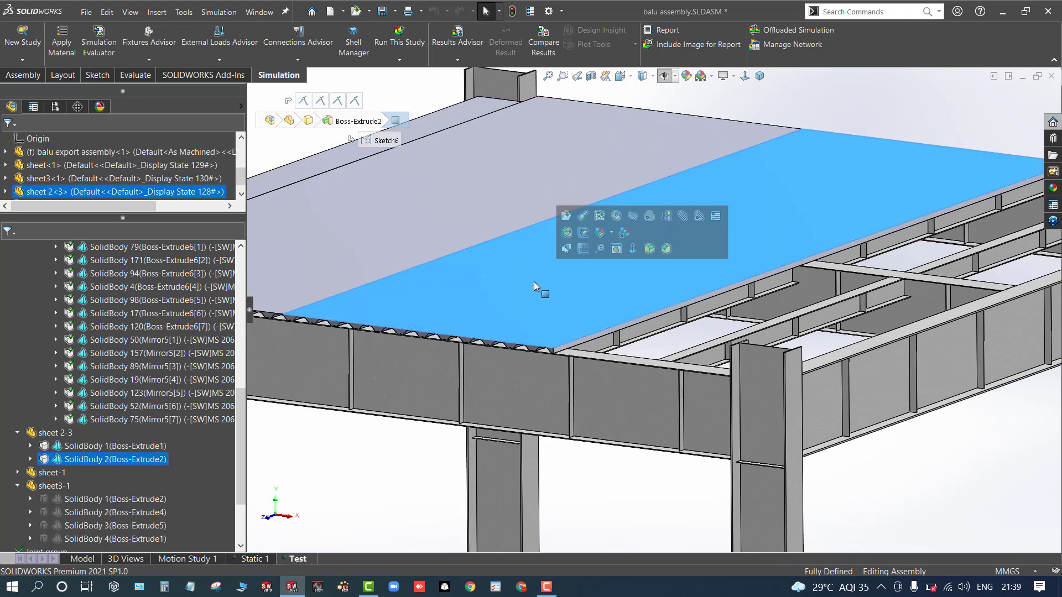
left_click(108, 449)
left_click(106, 459, "ctrl")
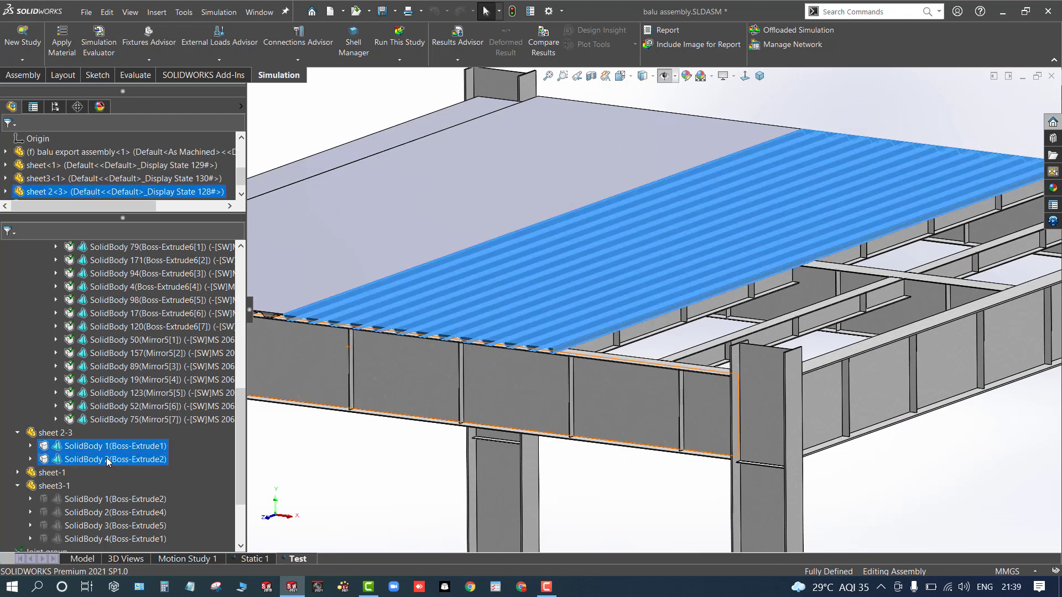
right_click(116, 458)
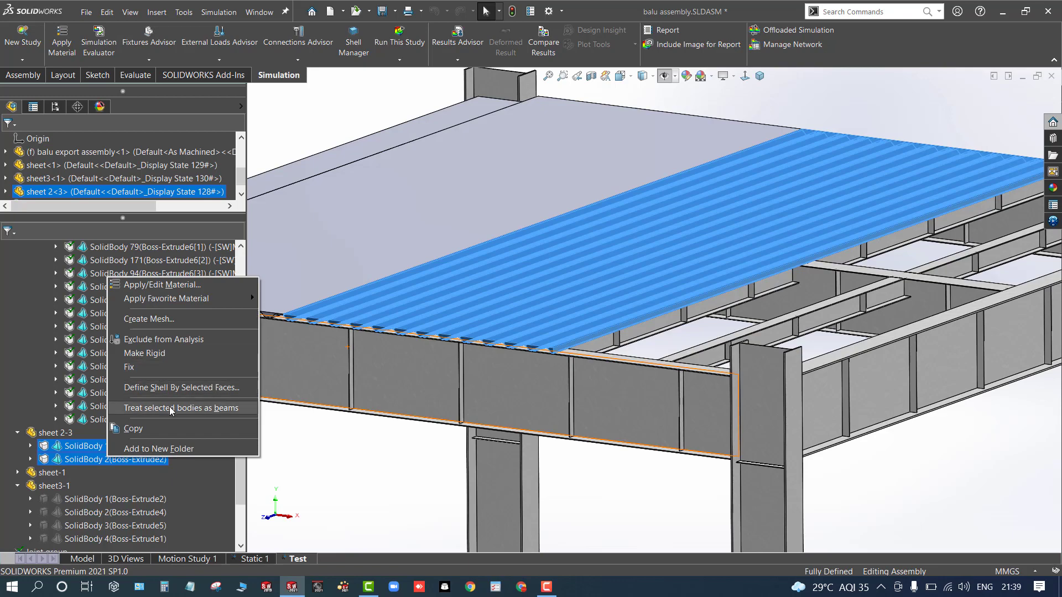
left_click(161, 339)
- Exclude all four solid bodies of the sheet-1 roof sheet from the analysis
scroll(455, 234, "up", 5)
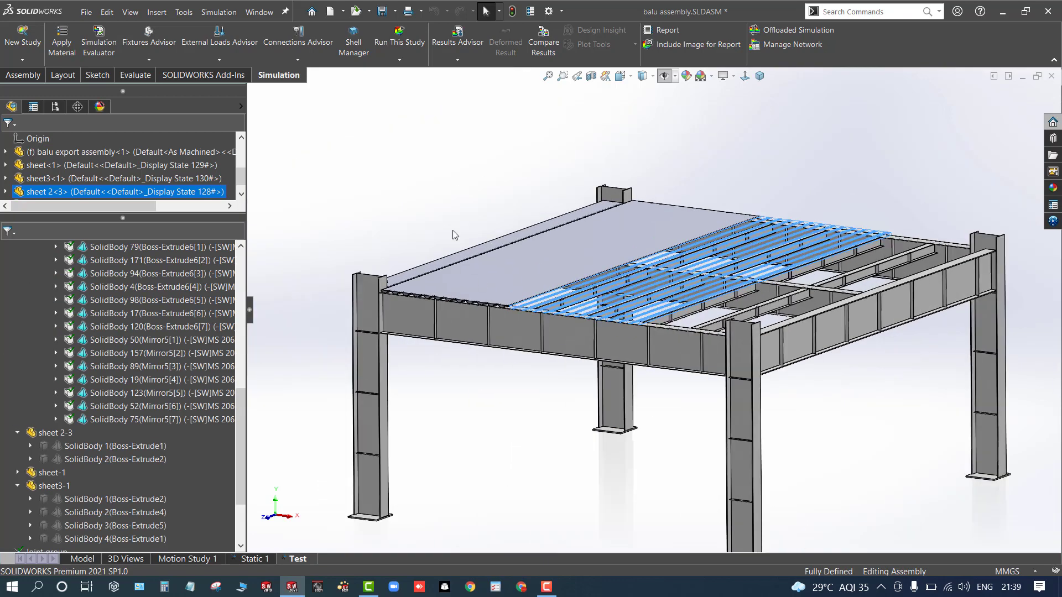
scroll(567, 300, "down", 5)
scroll(560, 331, "down", 5)
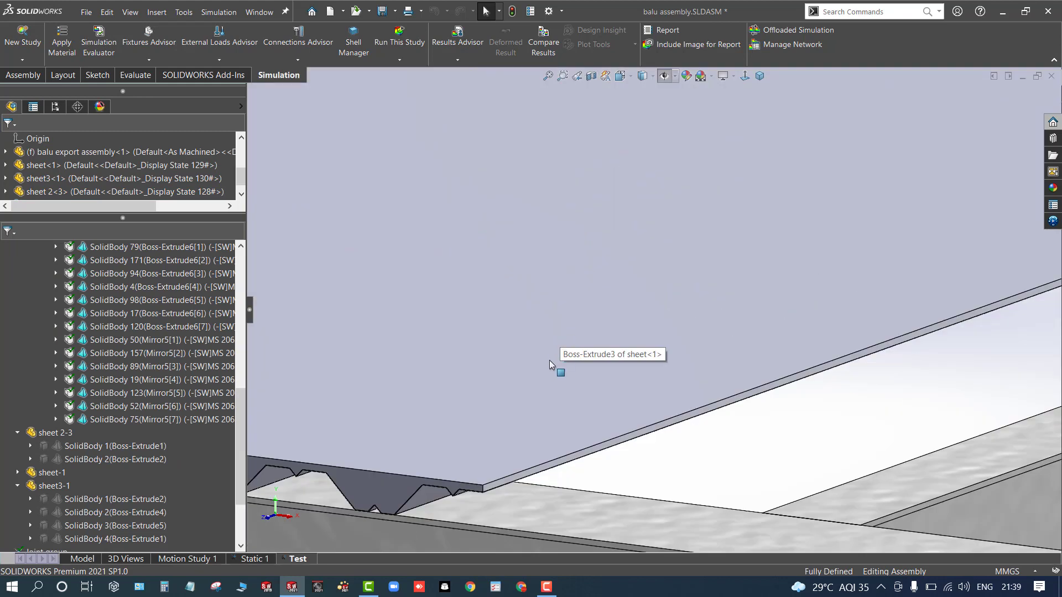
left_click(540, 397)
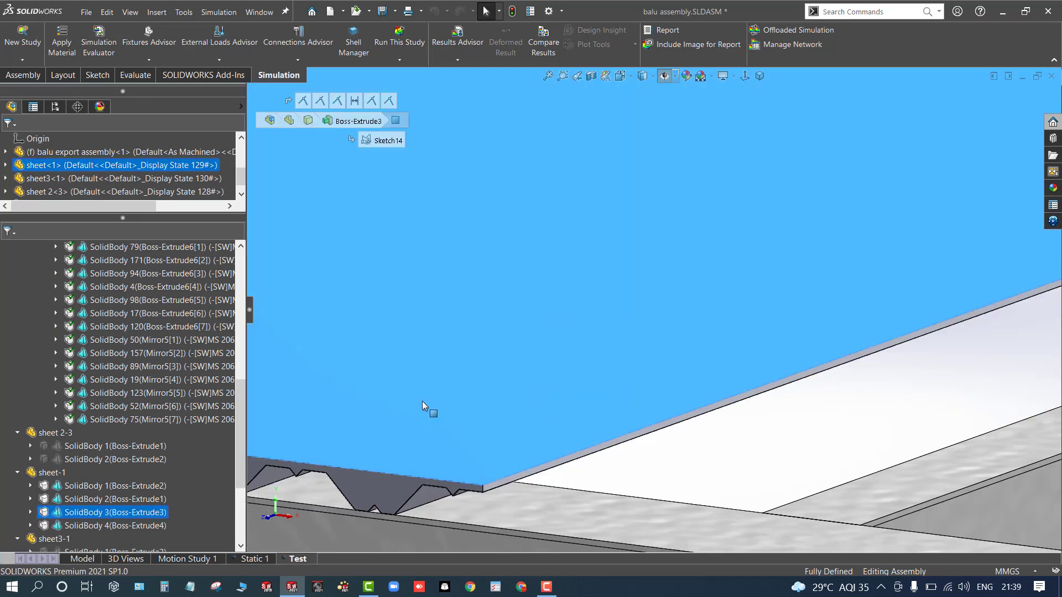
left_click(99, 500)
left_click(87, 487, "ctrl")
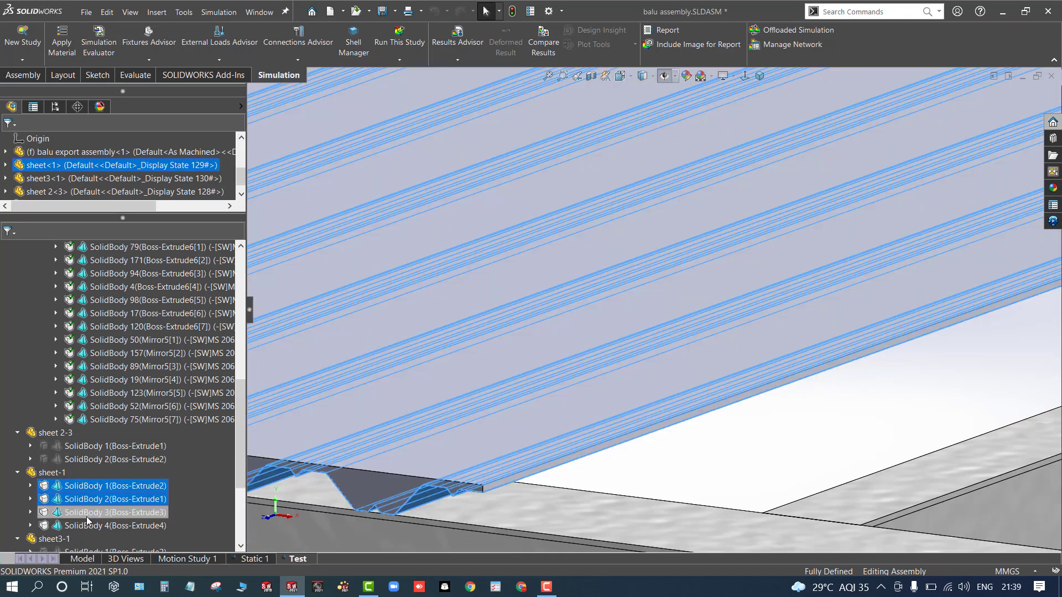
left_click(86, 513, "ctrl")
left_click(88, 526, "ctrl")
scroll(326, 414, "up", 4)
scroll(327, 414, "up", 5)
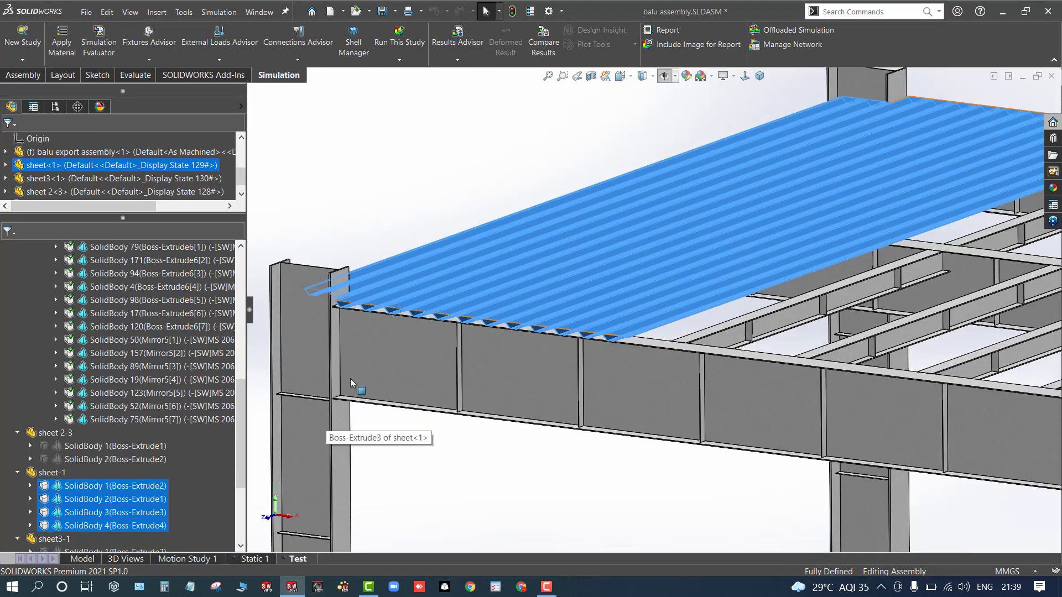
right_click(123, 490)
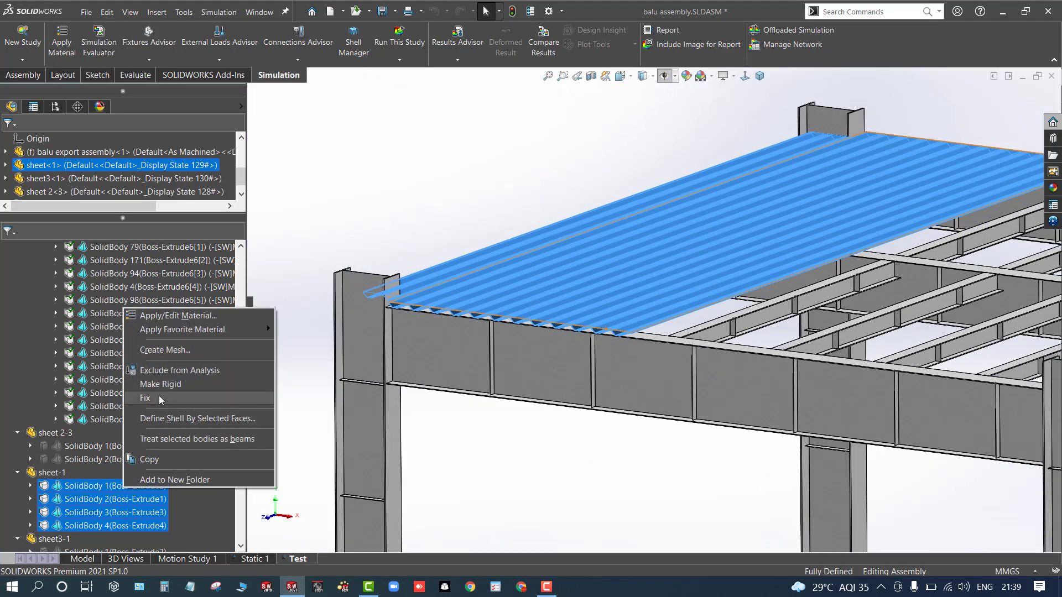
left_click(166, 370)
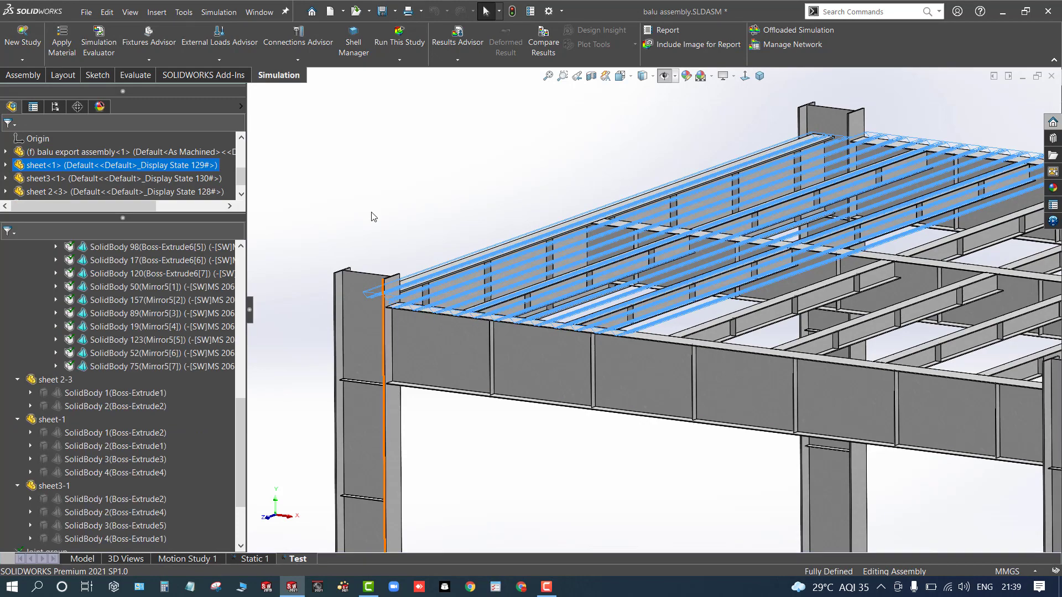
- Examine the remaining steel frame from several angles
scroll(439, 200, "up", 6)
scroll(871, 303, "down", 2)
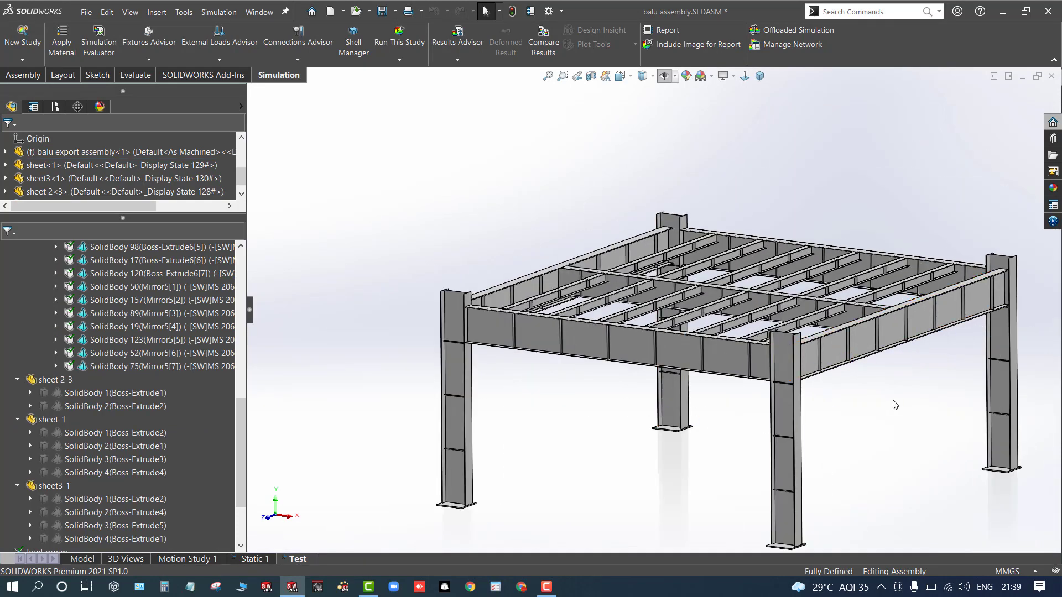
mouse_move(895, 404)
middle_mouse_down()
mouse_move(874, 391)
mouse_move(621, 391)
mouse_move(622, 444)
mouse_move(624, 420)
middle_mouse_up()
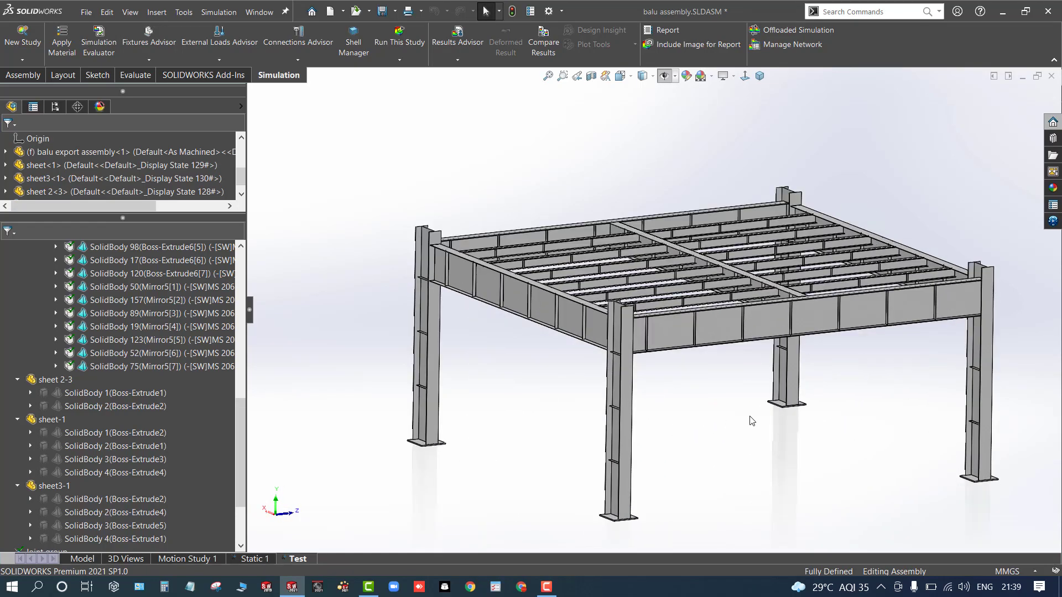
scroll(580, 375, "down", 2)
scroll(767, 370, "up", 2)
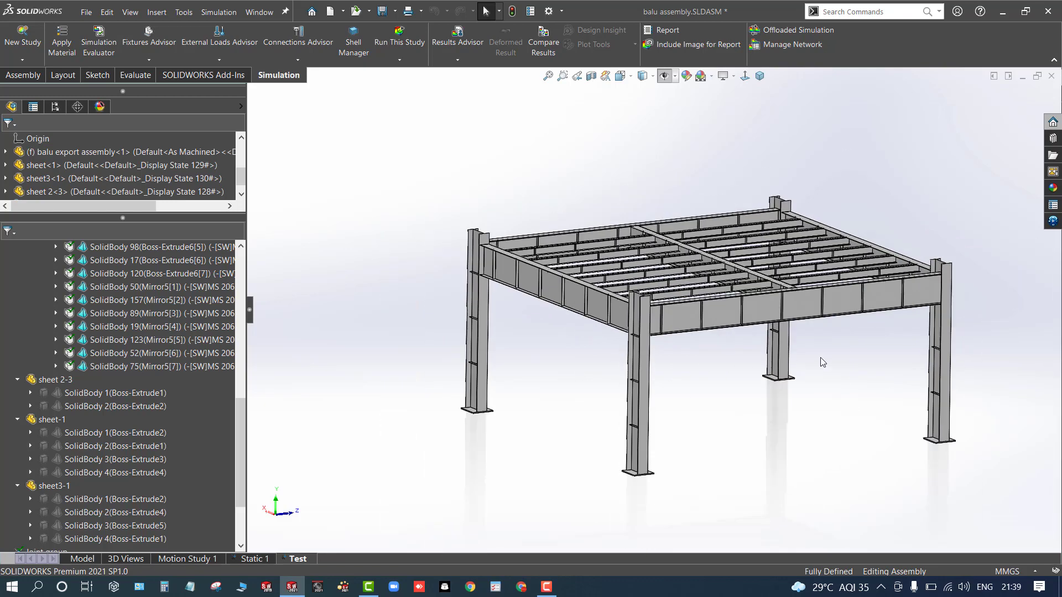
scroll(578, 210, "down", 5)
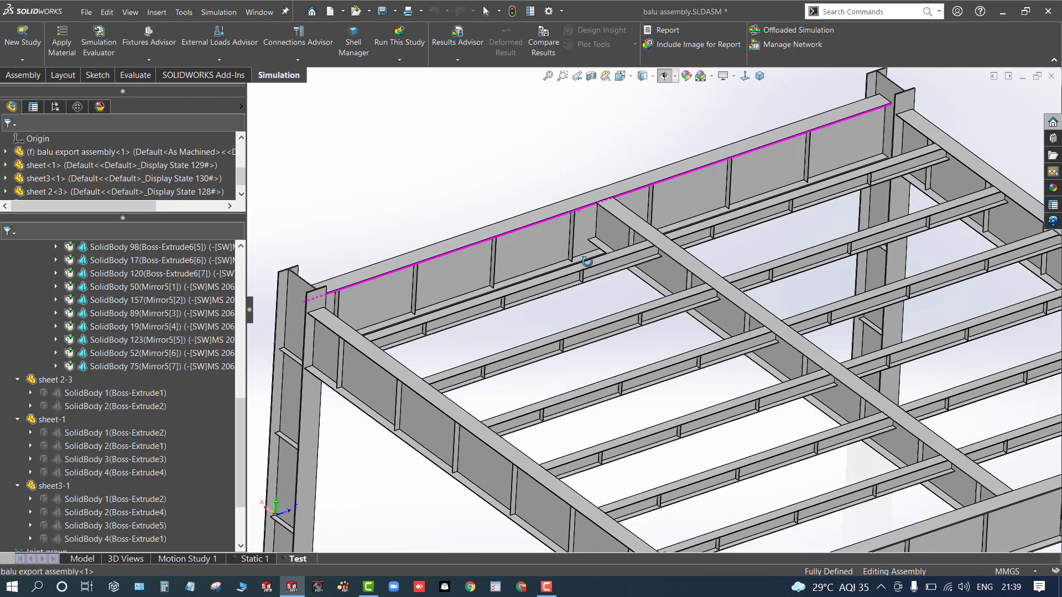
scroll(587, 261, "up", 5)
left_click_drag(498, 221, 503, 268)
middle_click_drag(502, 268, 507, 250)
scroll(522, 289, "down", 3)
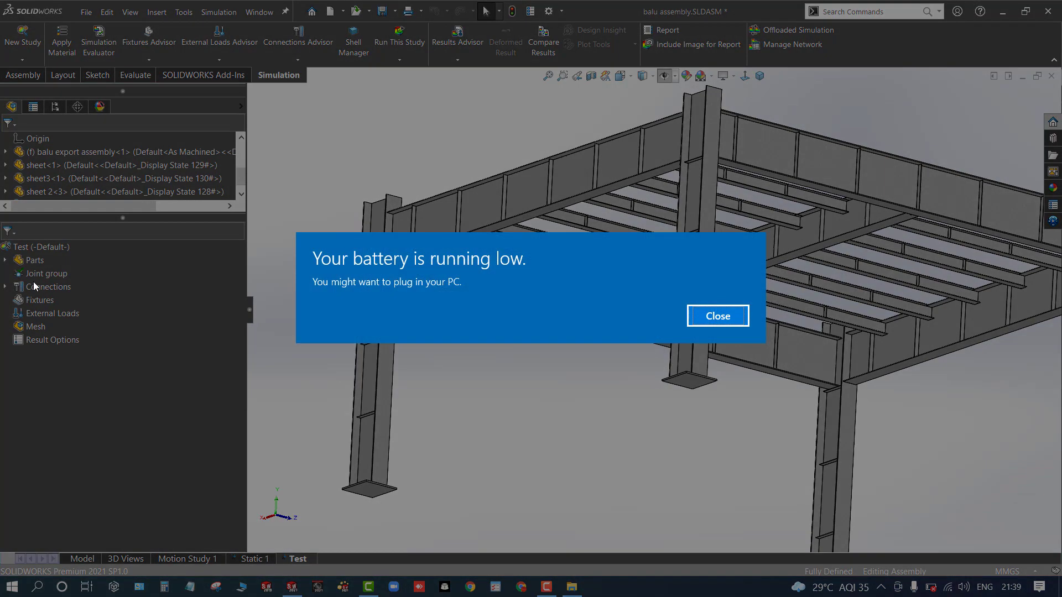
left_click(738, 320)
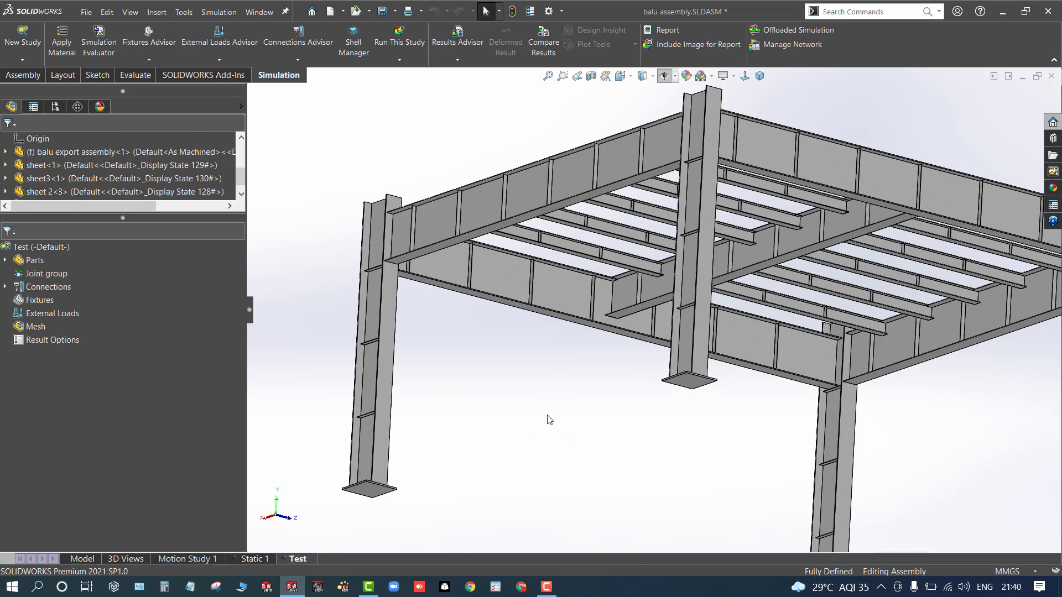
scroll(546, 415, "up", 2)
middle_click_drag(543, 409, 532, 483)
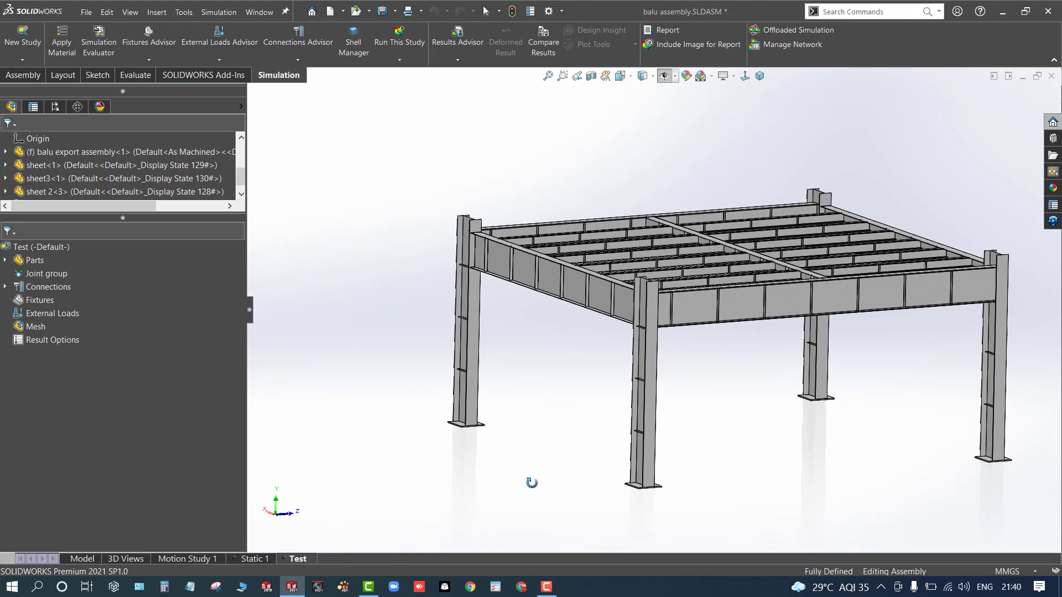
- Apply a Fixed Geometry fixture to the bottom faces of the four column base plates
right_click(40, 302)
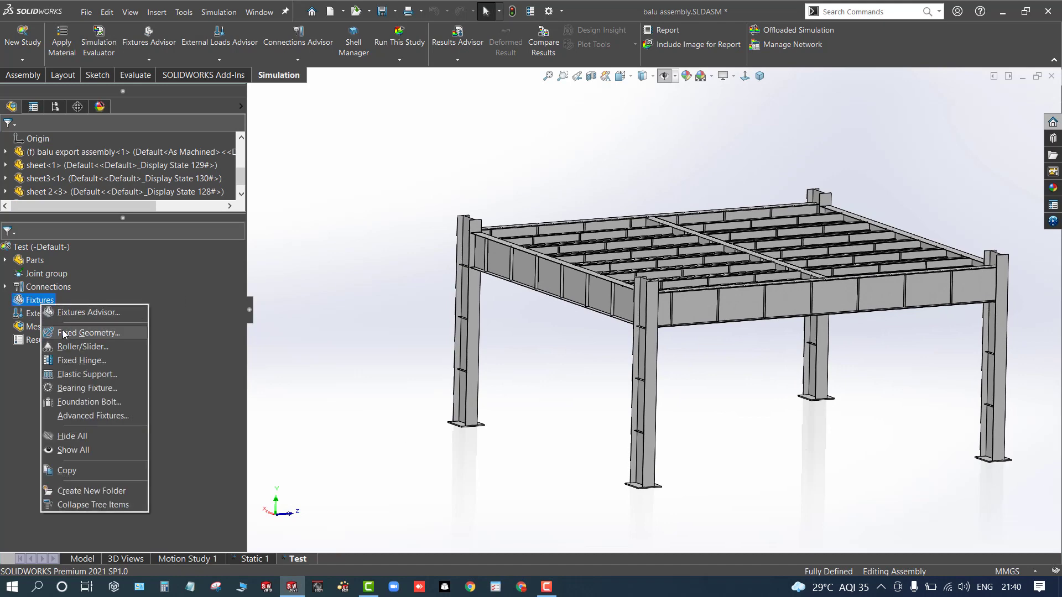
left_click(64, 334)
middle_click_drag(565, 472, 670, 321)
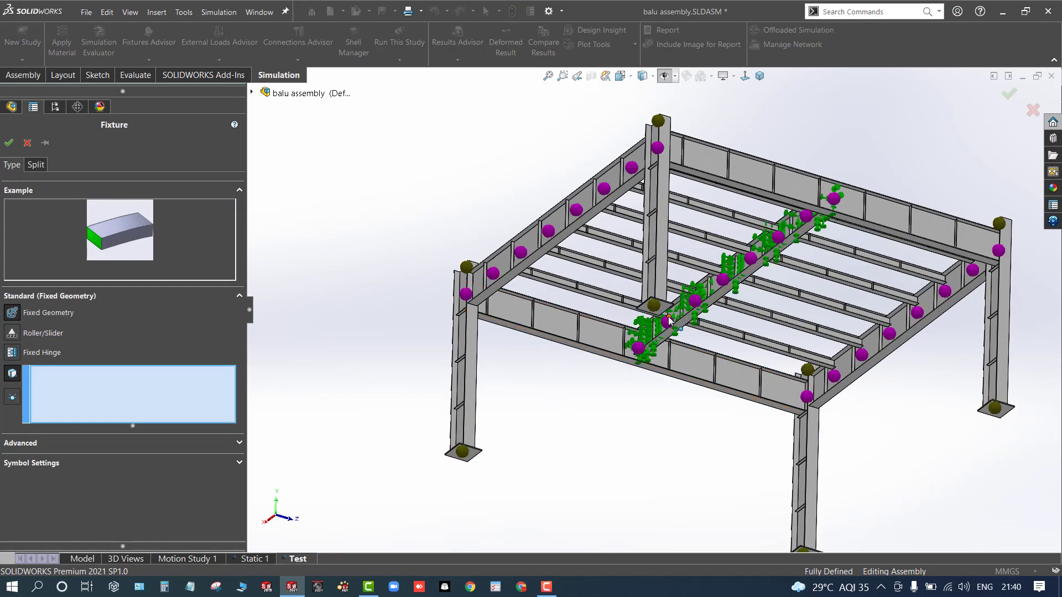
scroll(669, 321, "down", 4)
left_click(622, 296)
scroll(593, 353, "up", 2)
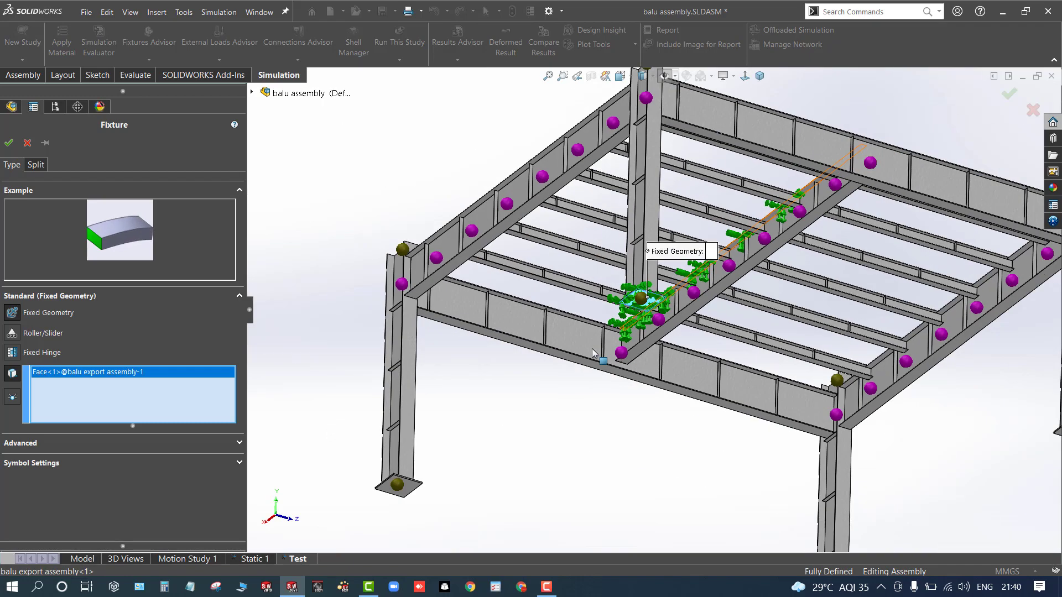
scroll(650, 297, "down", 3)
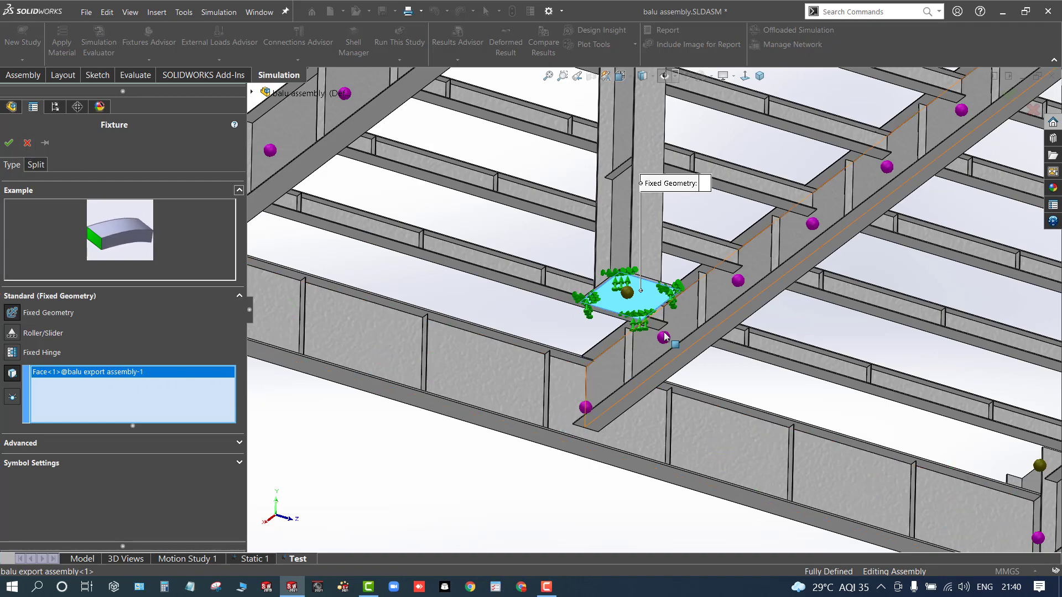
scroll(641, 286, "down", 4)
scroll(512, 426, "up", 4)
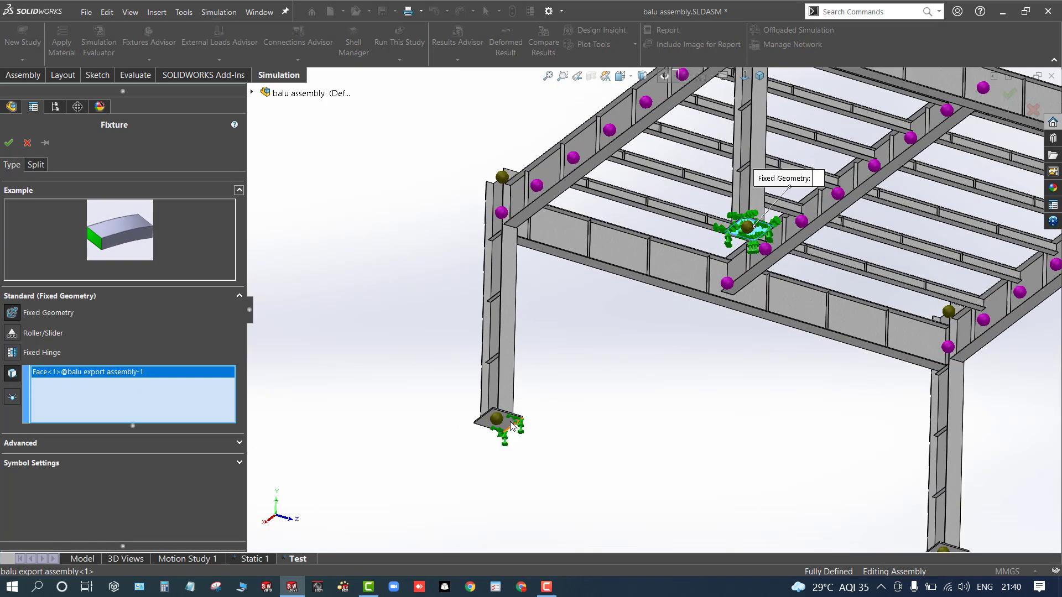
left_click(512, 426)
scroll(636, 426, "down", 4)
scroll(669, 398, "up", 6)
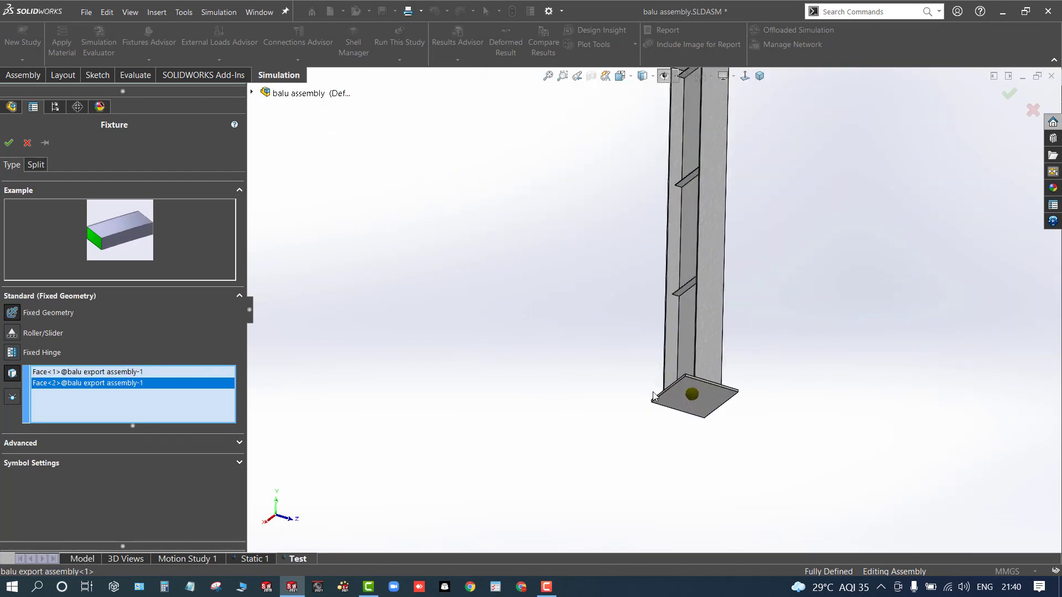
left_click(688, 404)
scroll(688, 405, "down", 4)
scroll(695, 275, "up", 5)
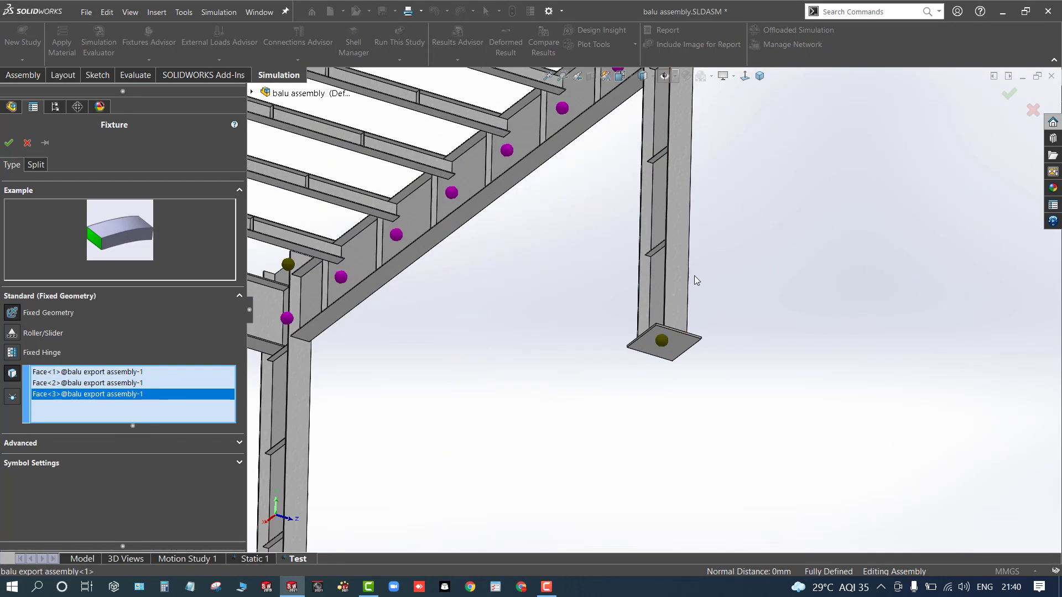
left_click(668, 359)
scroll(653, 348, "down", 8)
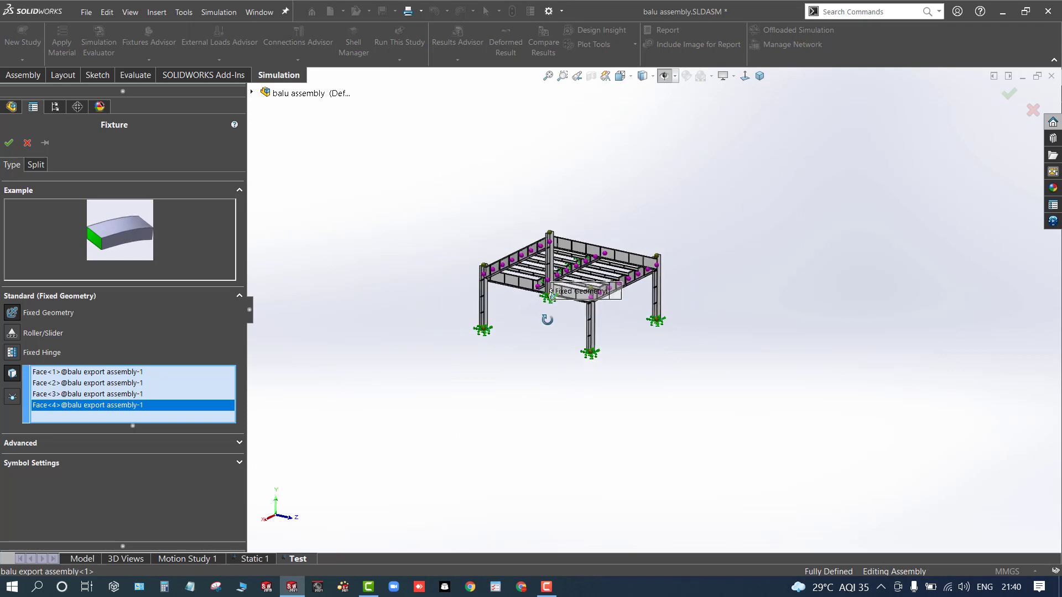
scroll(525, 315, "up", 3)
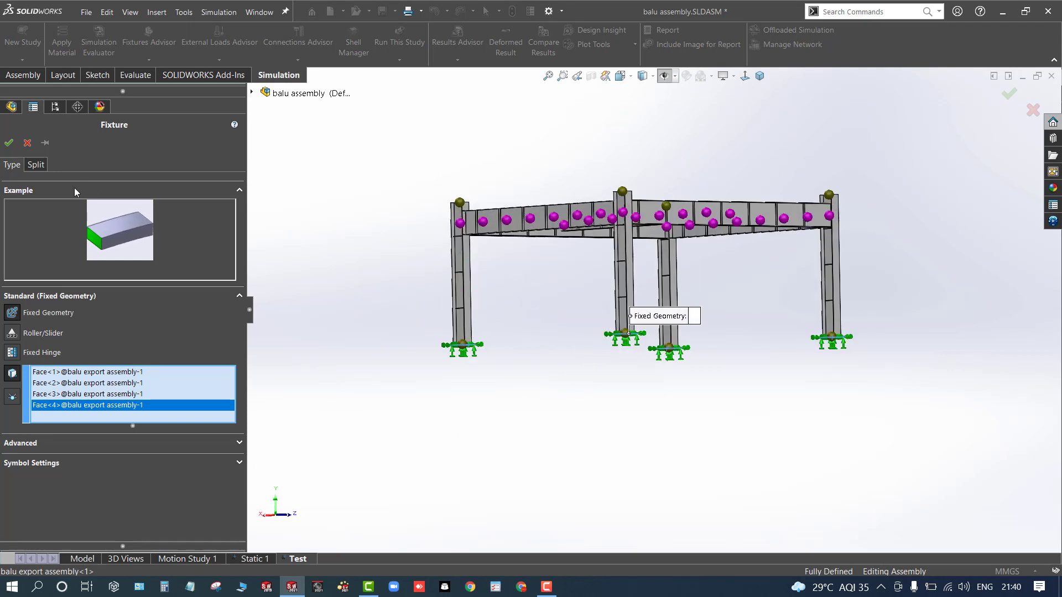
left_click(9, 143)
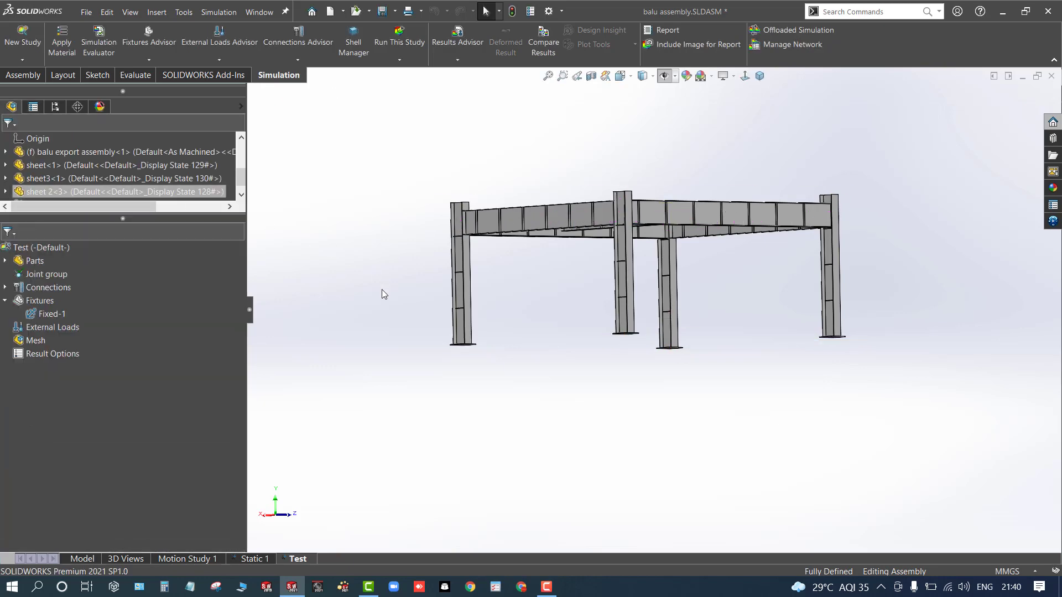
- Review the study's parts tree, expanding each part and the frame's cut list folders
key("ctrl+7")
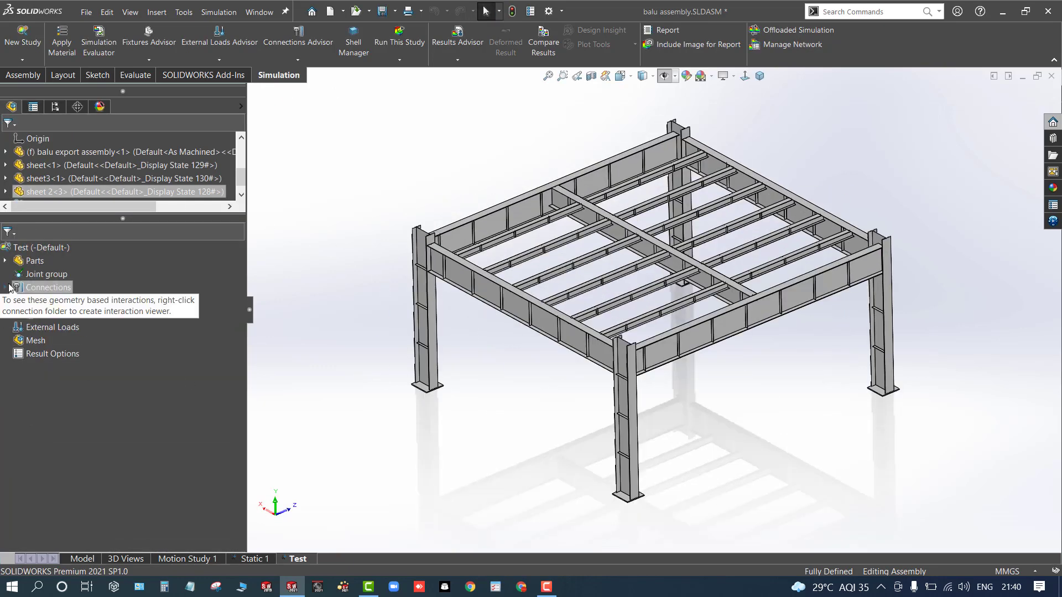
left_click(5, 260)
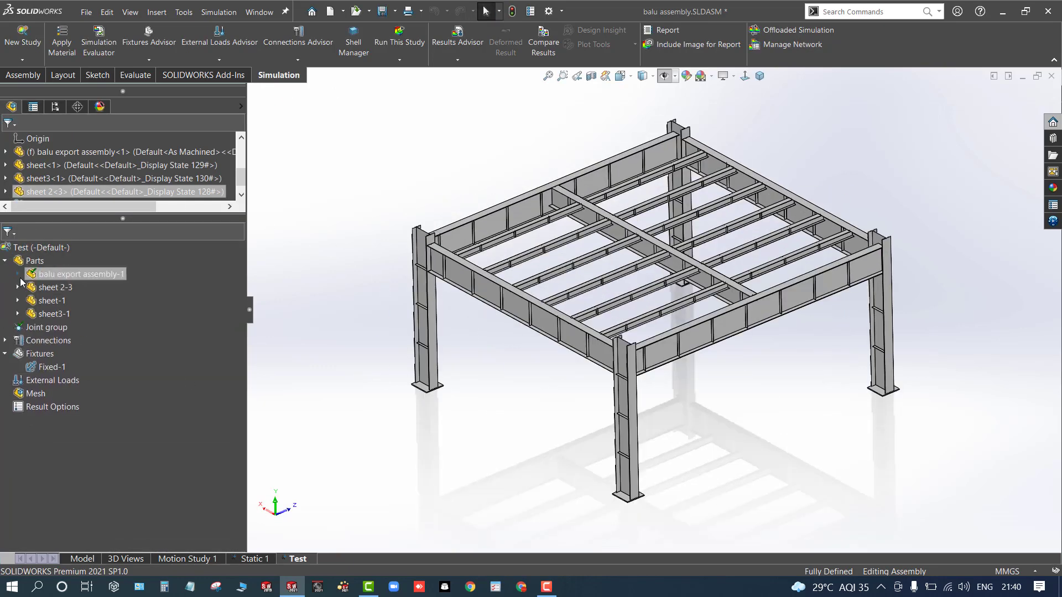
left_click(18, 288)
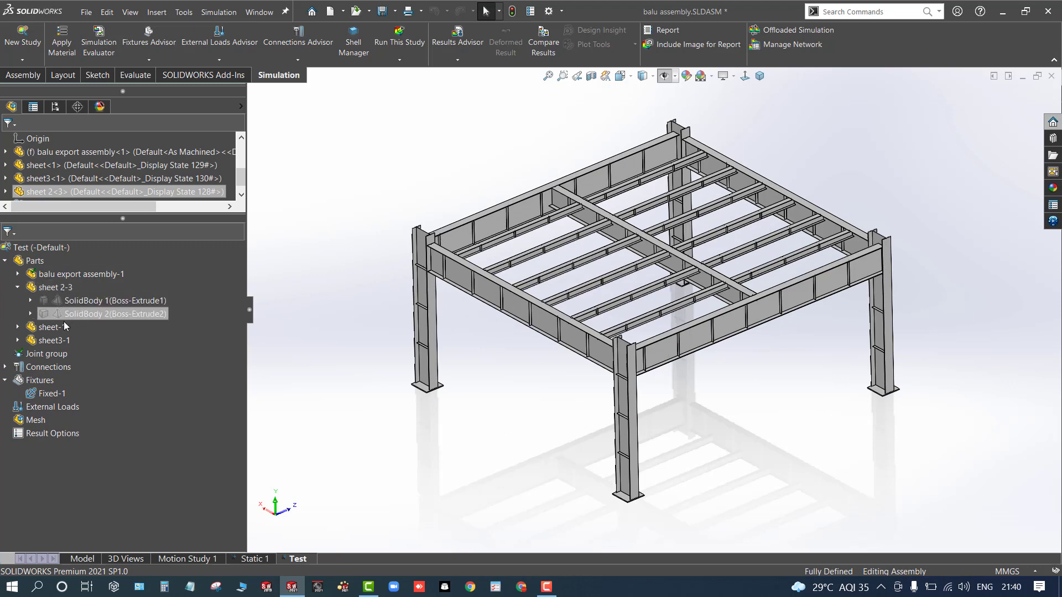
left_click(18, 287)
left_click(19, 302)
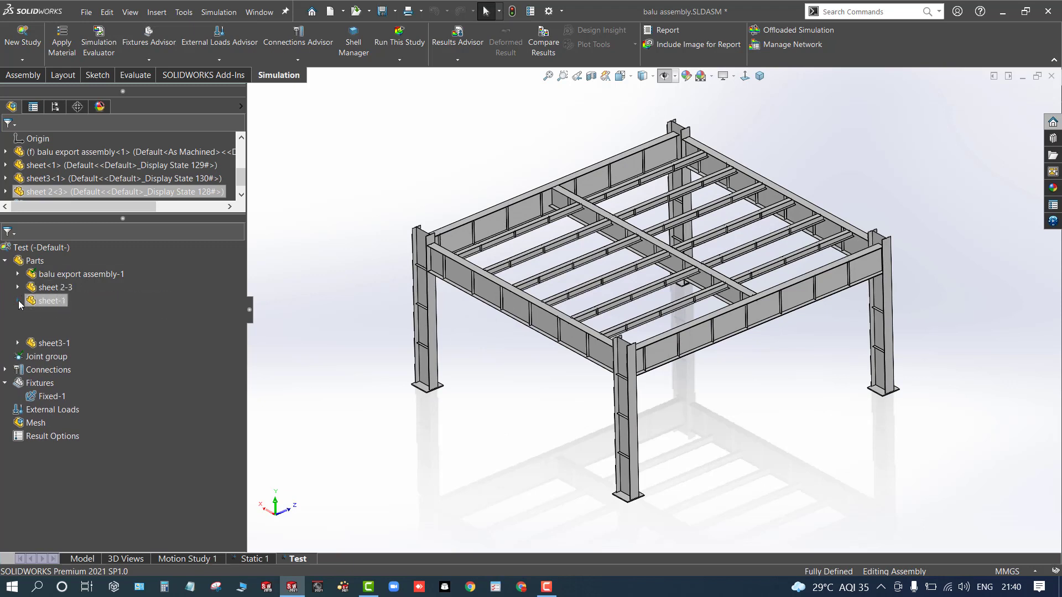
left_click(18, 301)
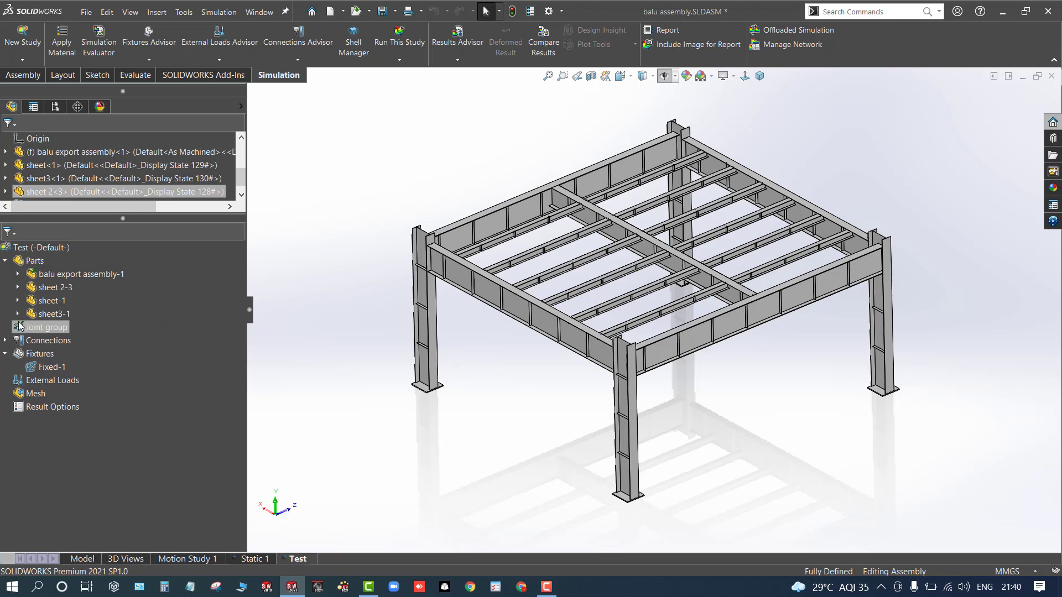
left_click(18, 315)
left_click(18, 314)
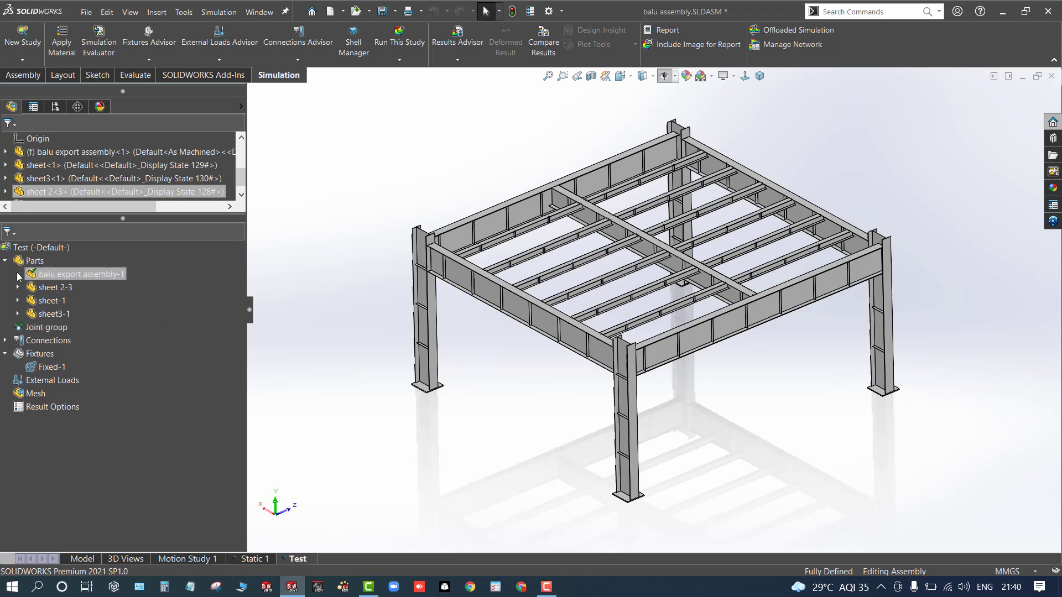
left_click(18, 274)
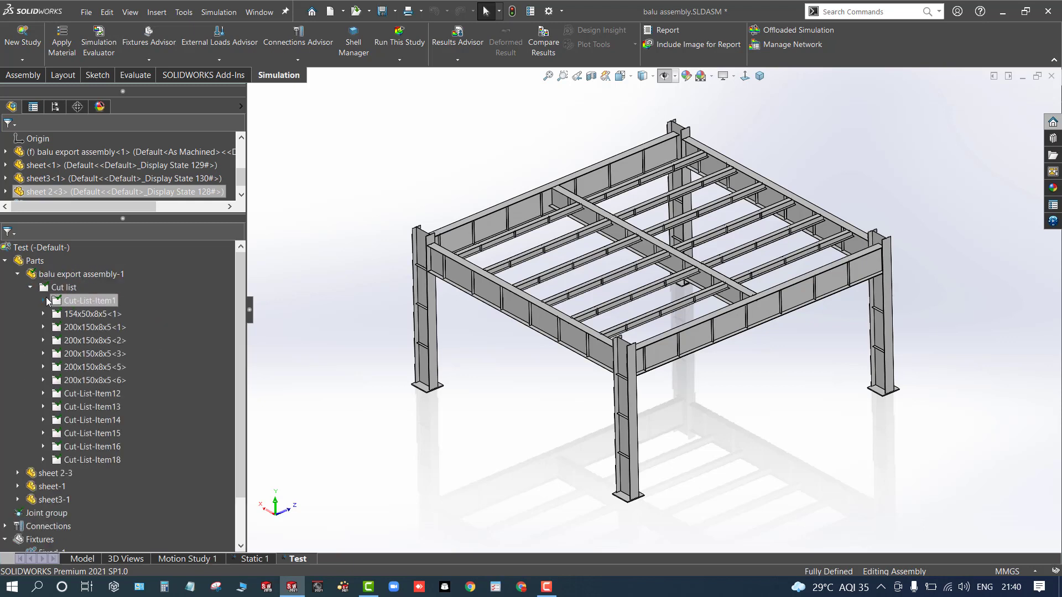
left_click(45, 302)
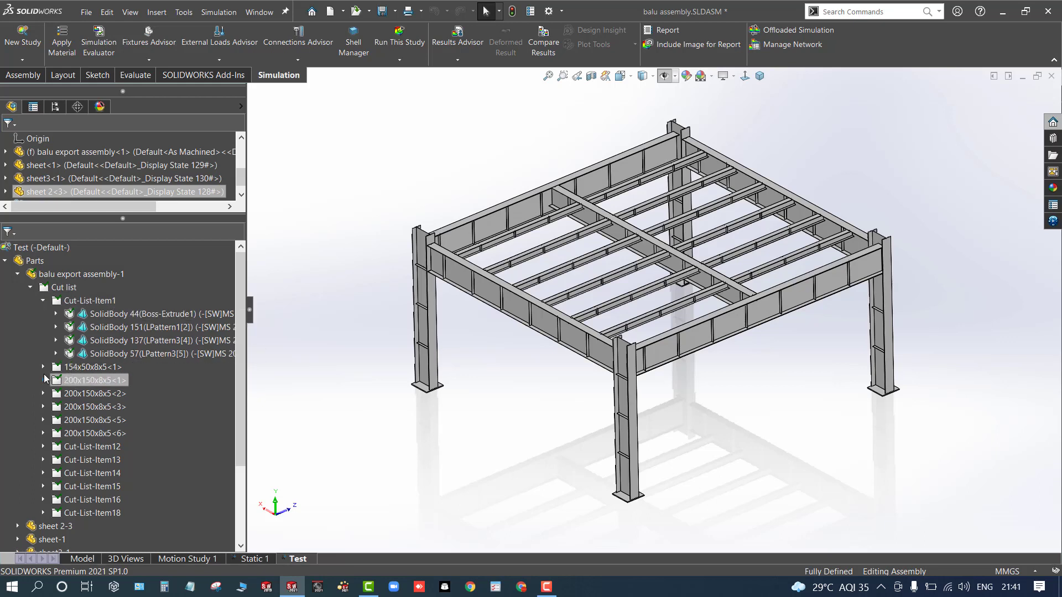
- Expand the beam-section and remaining cut list folders one by one to inspect the bodies they contain
left_click(44, 368)
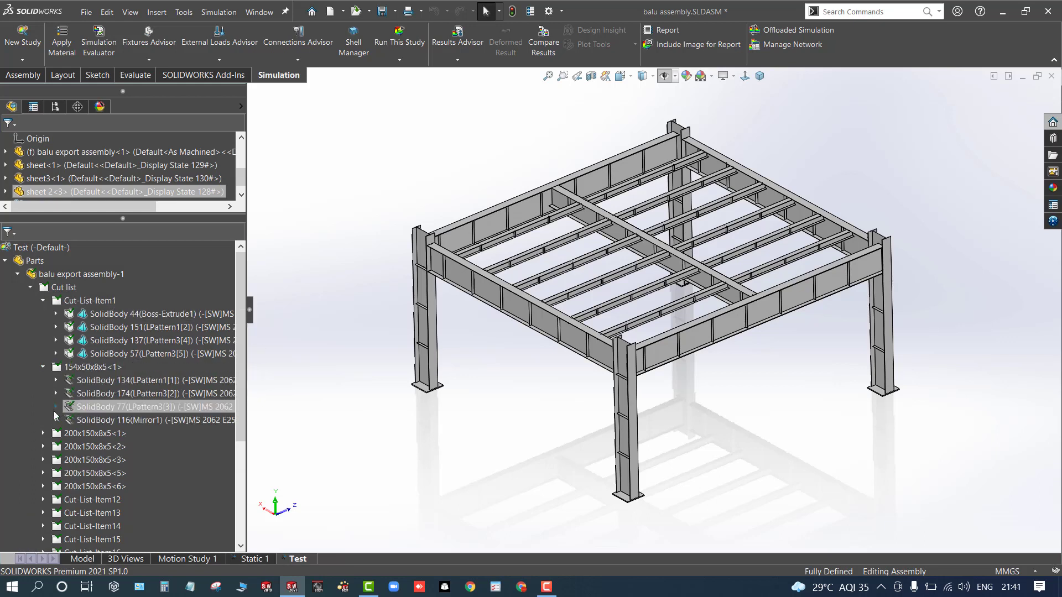
left_click(44, 434)
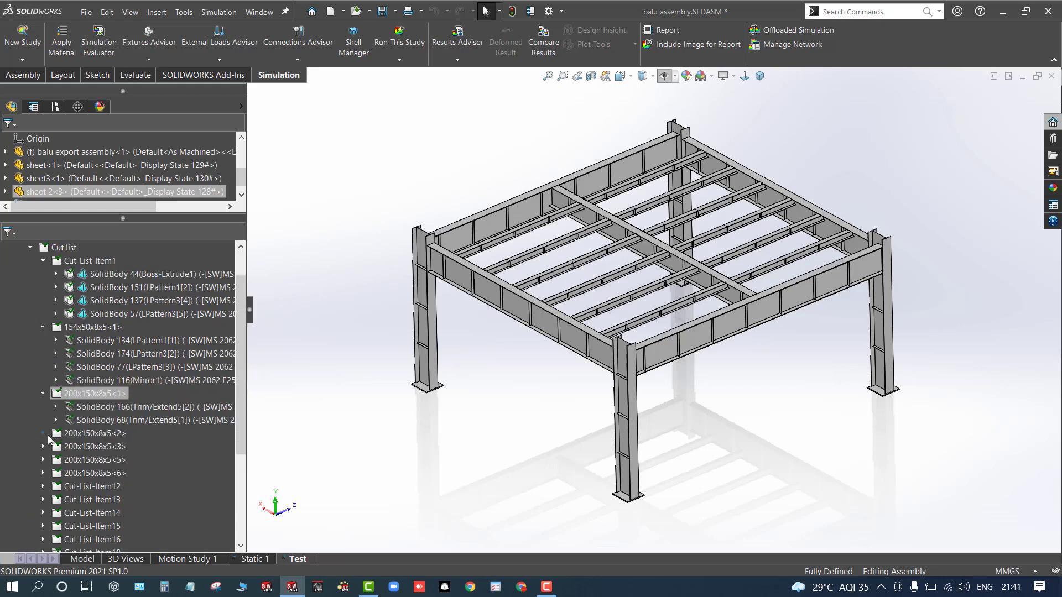
left_click(43, 433)
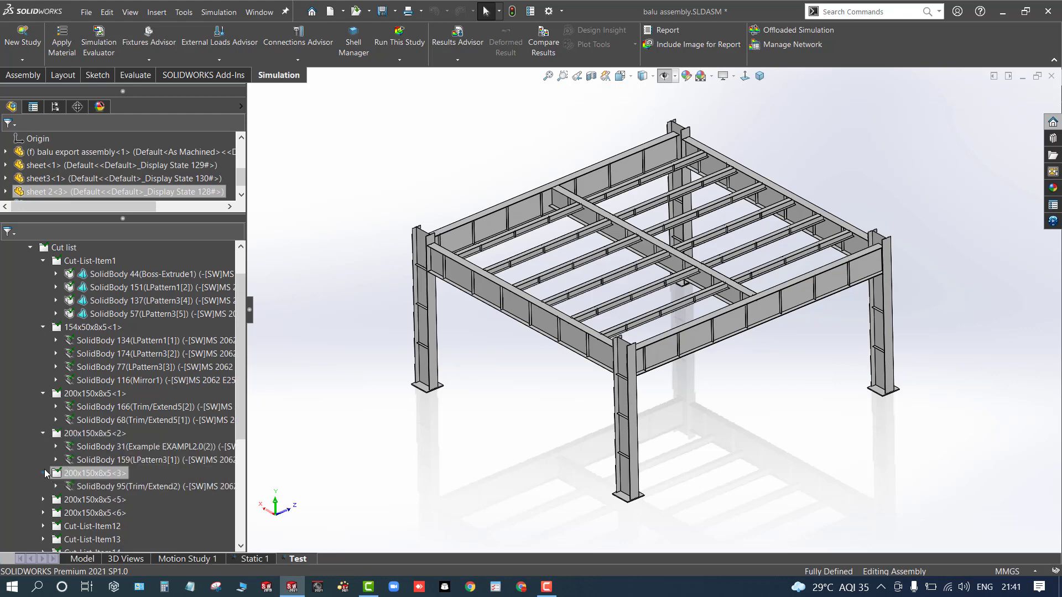
scroll(46, 473, "down", 2)
left_click(44, 422)
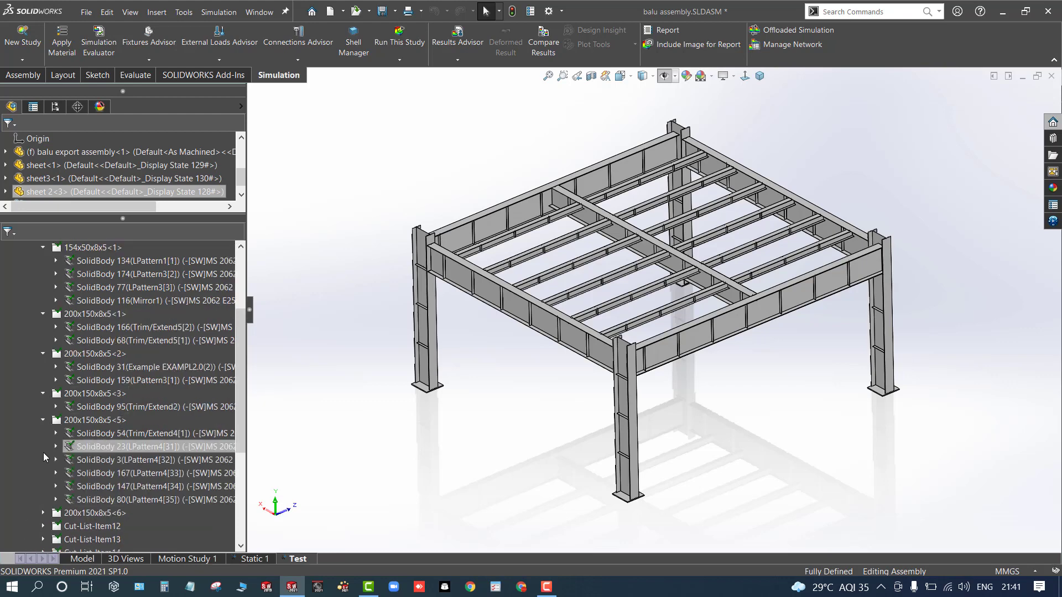
scroll(44, 453, "down", 3)
left_click(45, 395)
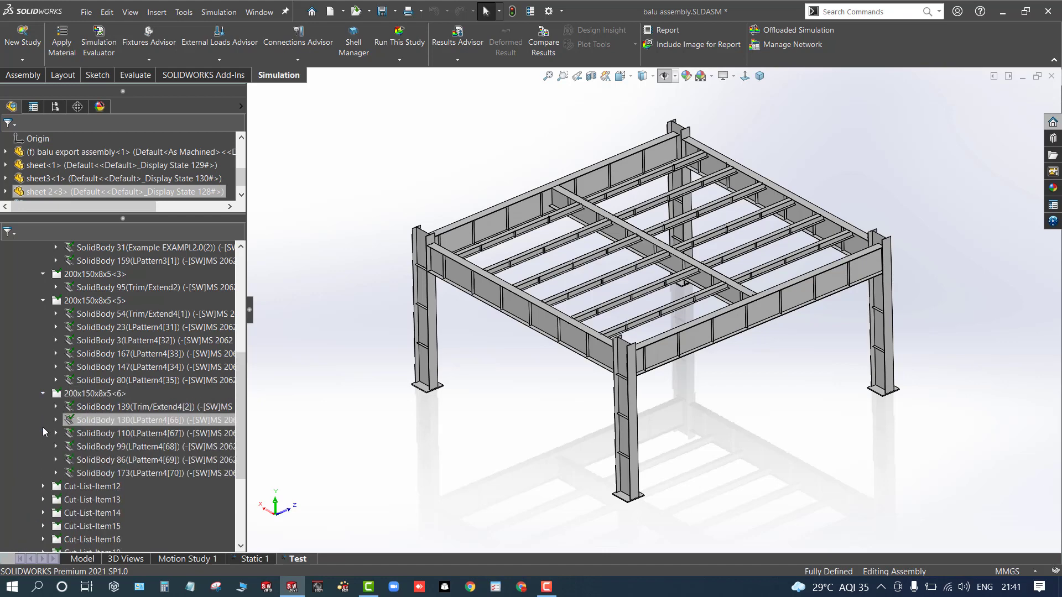
left_click(43, 487)
scroll(47, 465, "down", 2)
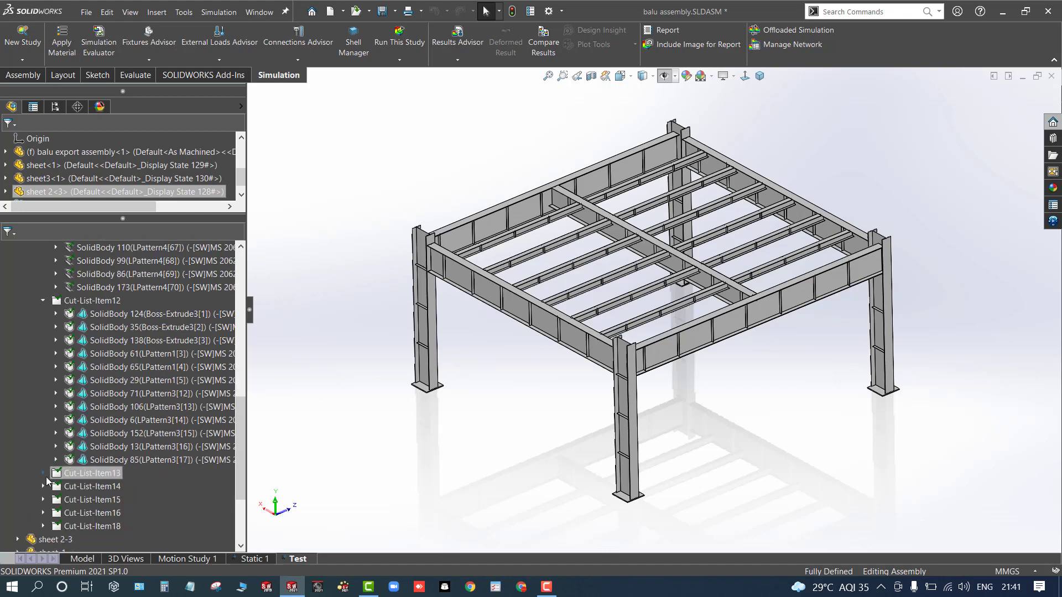
left_click(44, 300)
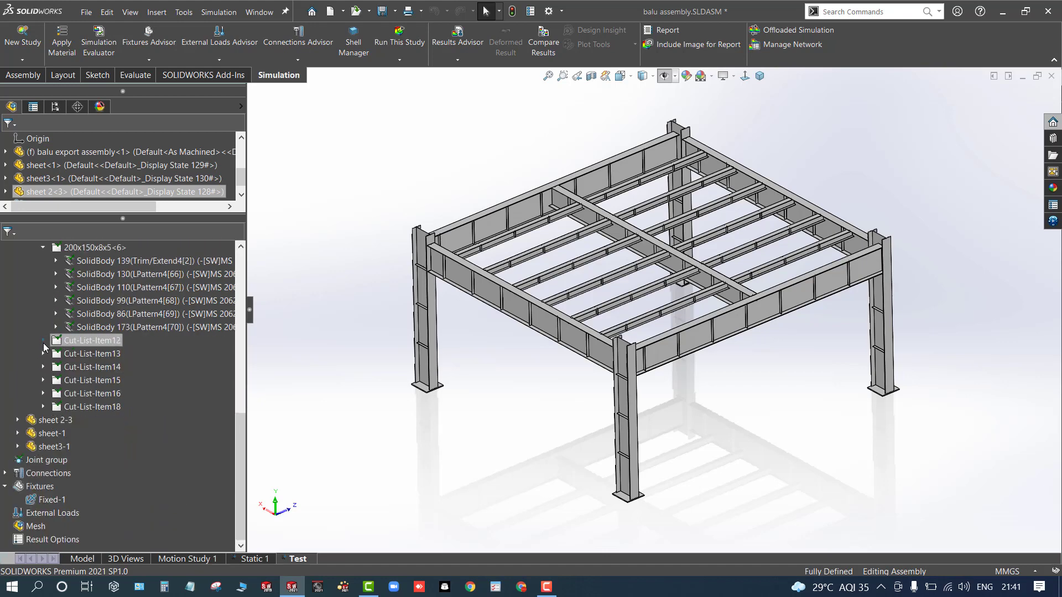
left_click(43, 340)
left_click(44, 340)
left_click(43, 353)
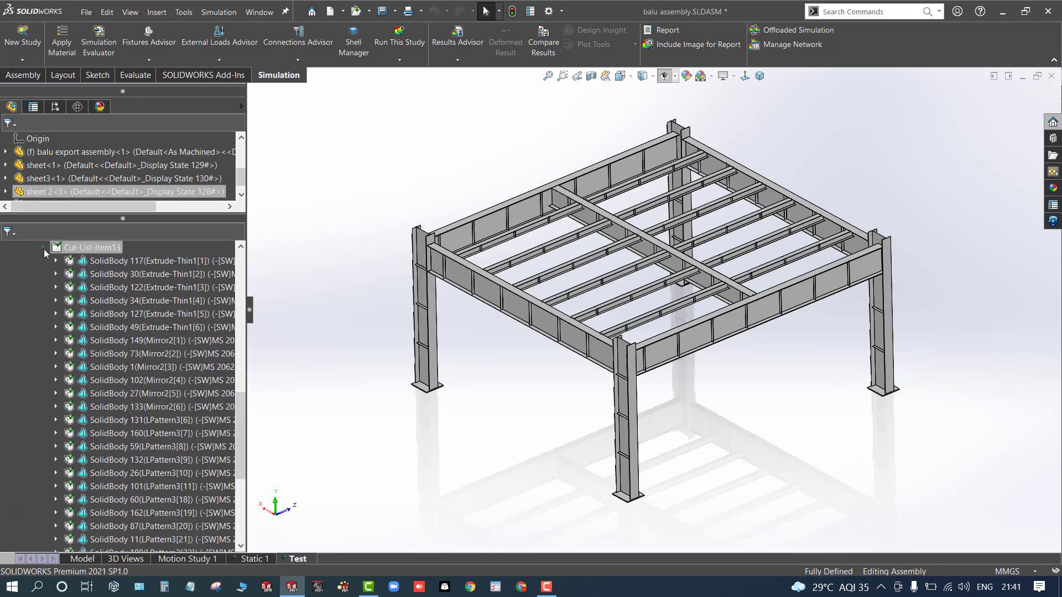
left_click(44, 248)
left_click(44, 367)
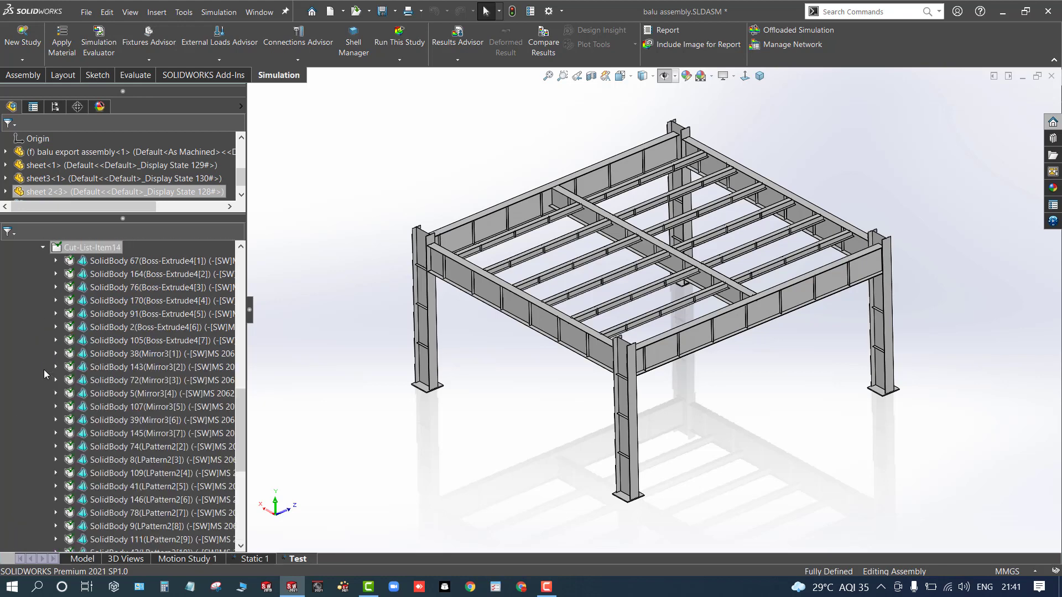
left_click(43, 248)
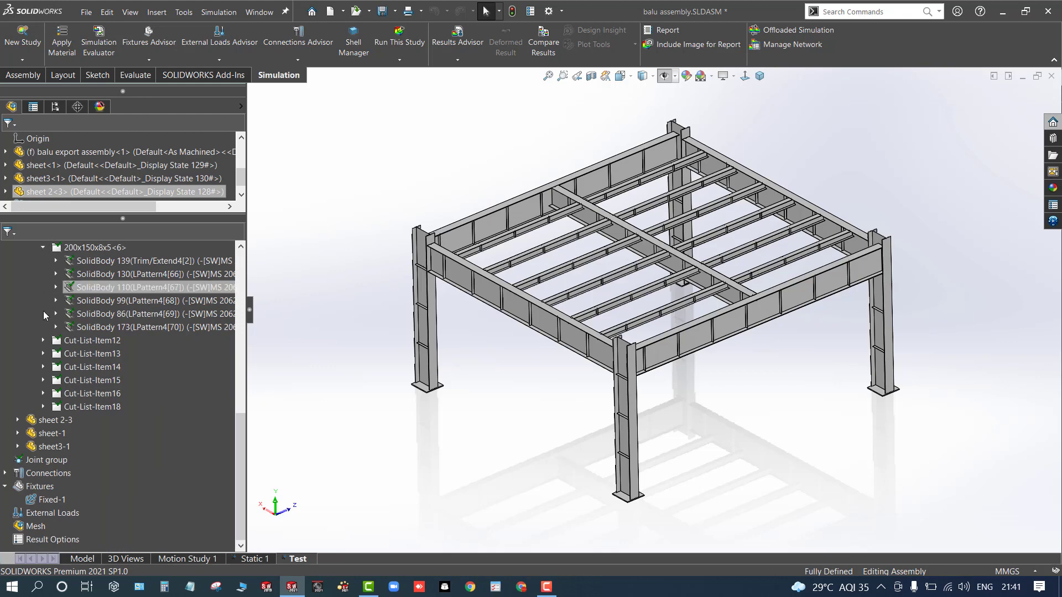
left_click(43, 390)
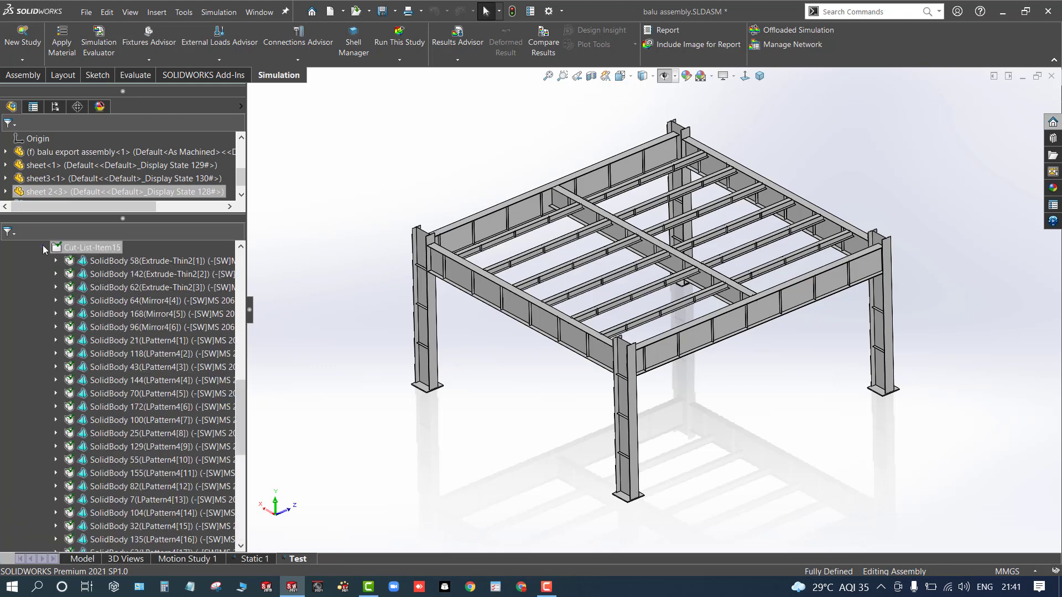
left_click(43, 248)
left_click(44, 394)
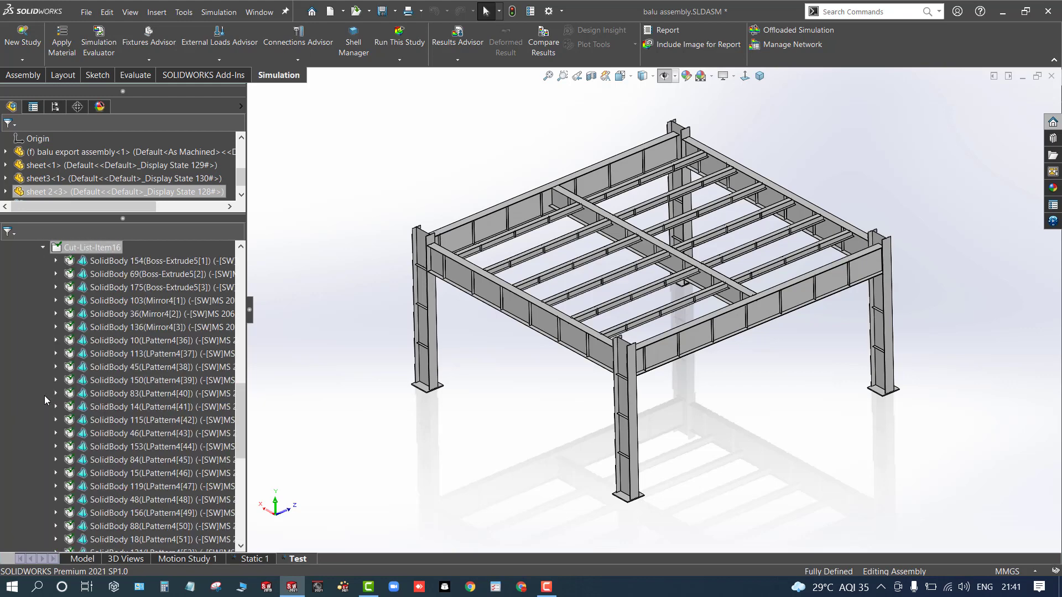
left_click(44, 247)
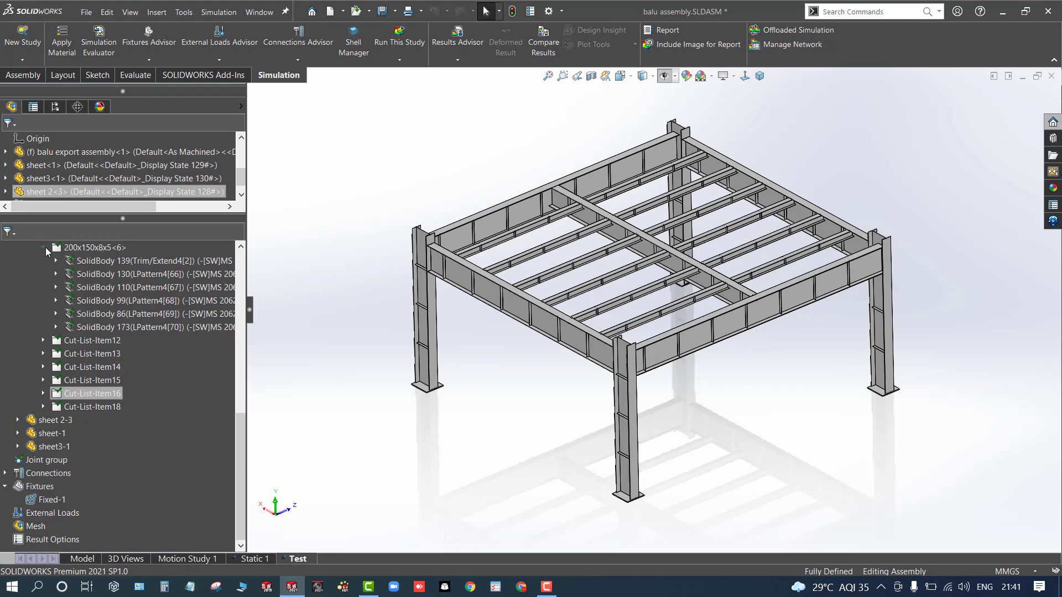
left_click(43, 406)
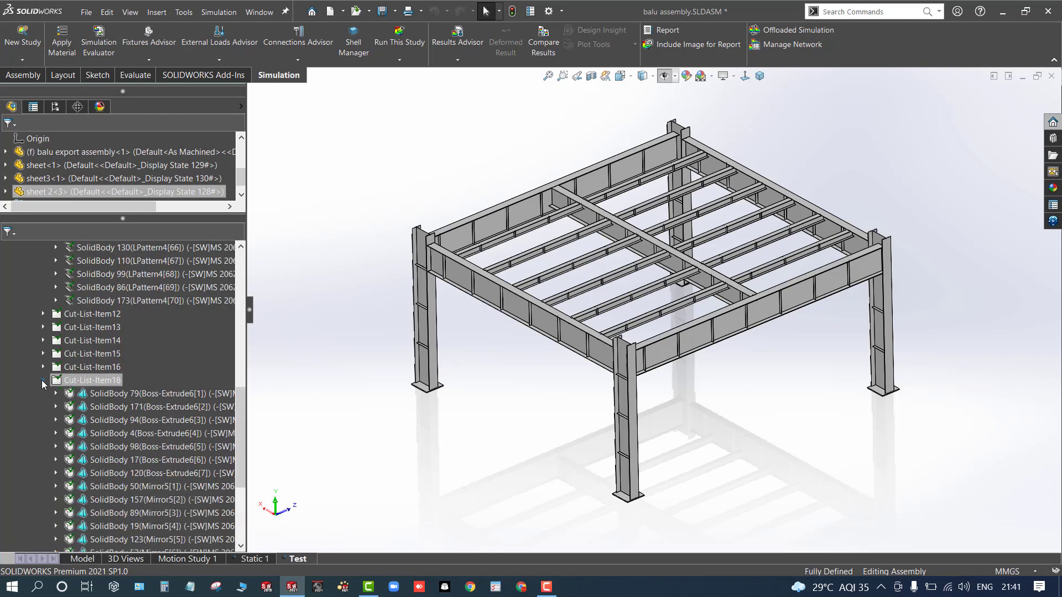
left_click(41, 380)
- Select all bodies in the 154x50x8x5 and 200x150x8x5 beam folders and treat them as solids instead of beams
left_click(77, 409)
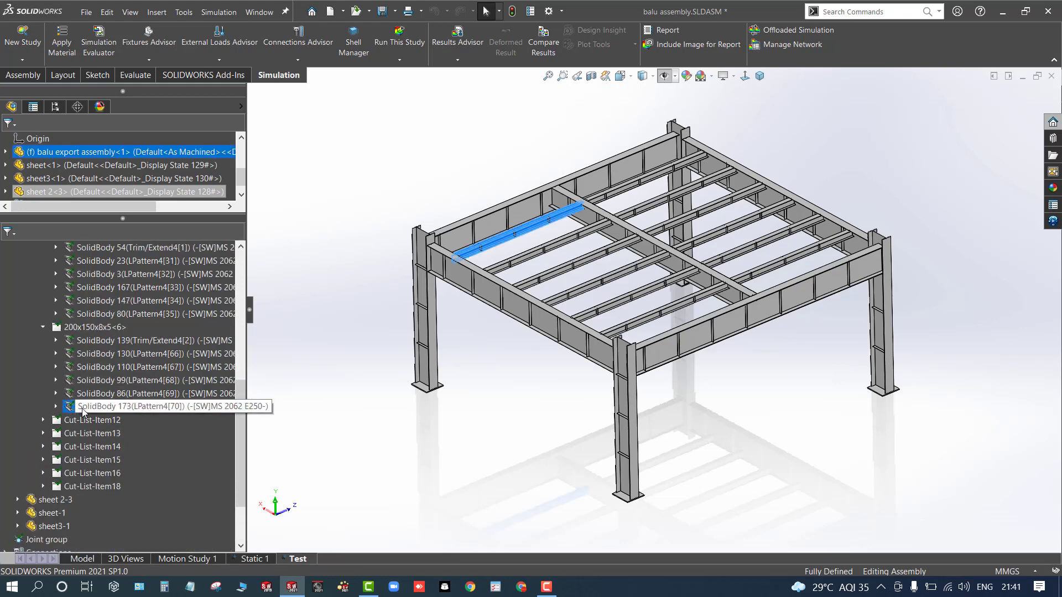
scroll(89, 397, "up", 8)
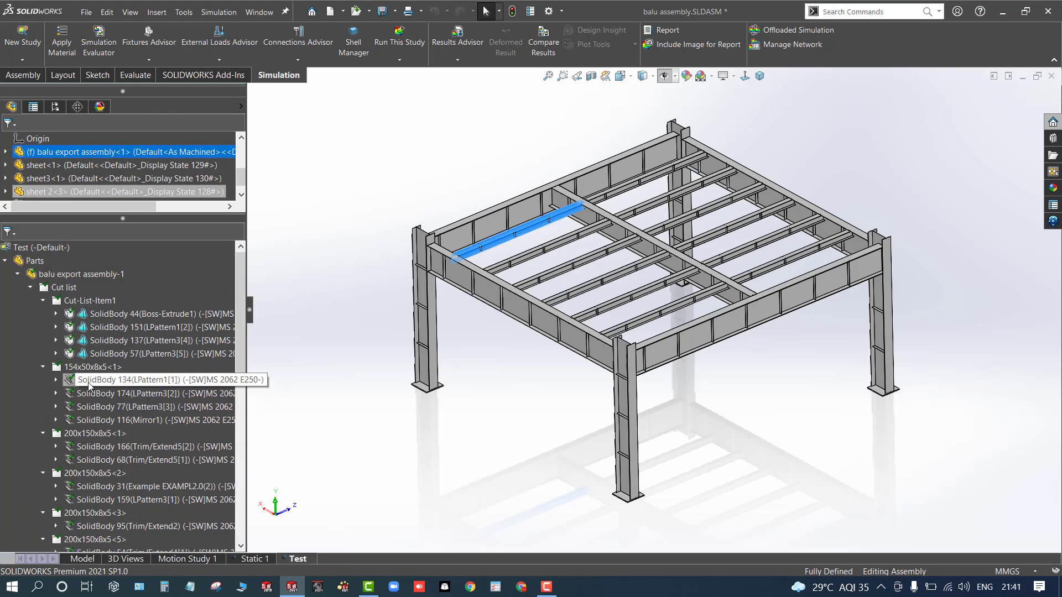
left_click(89, 382, "shift")
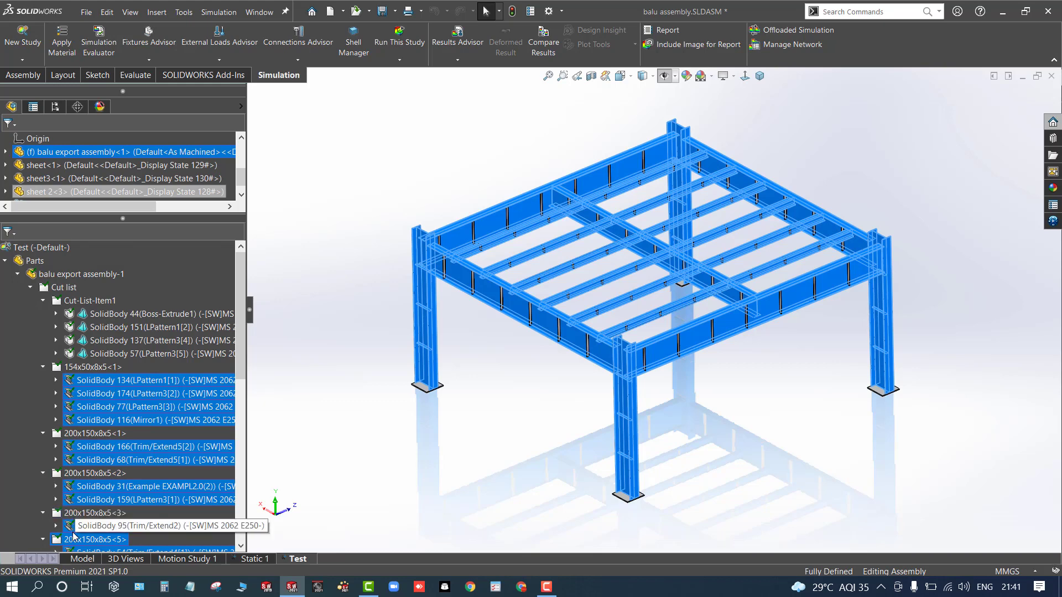
scroll(77, 540, "down", 3)
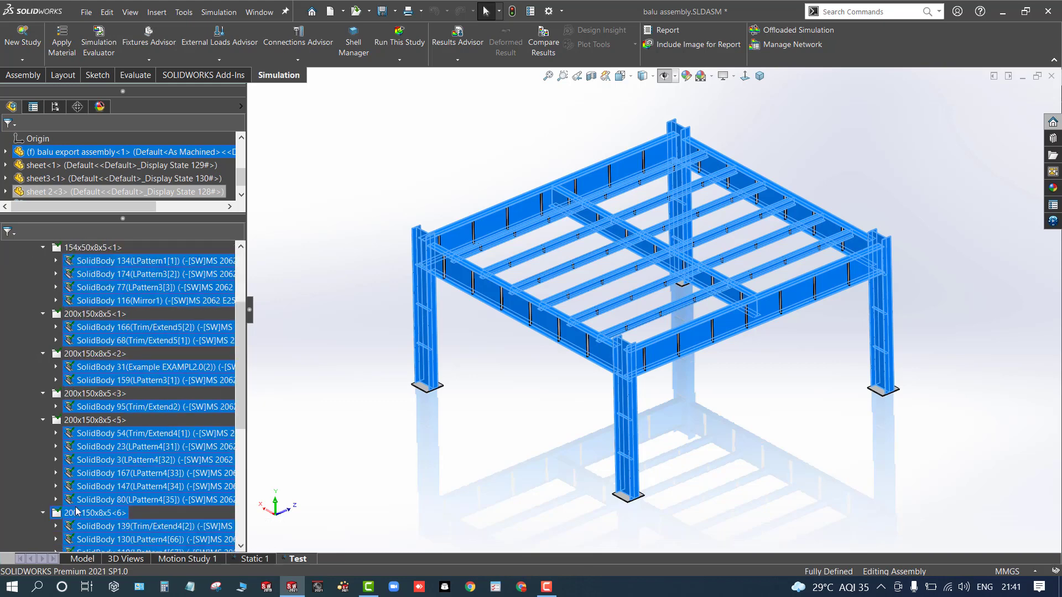
scroll(78, 512, "down", 3)
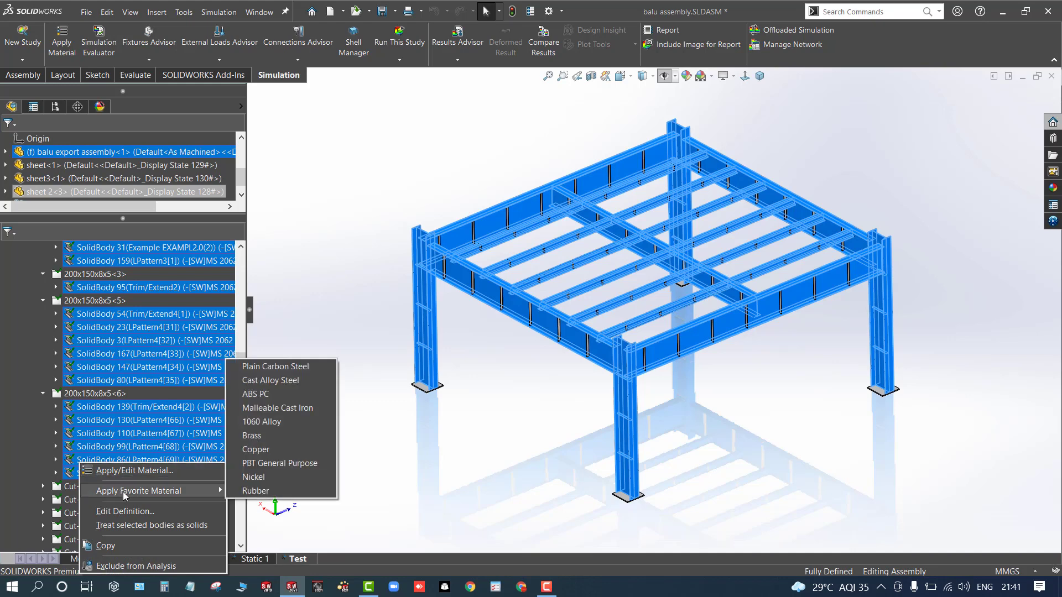
left_click(131, 526)
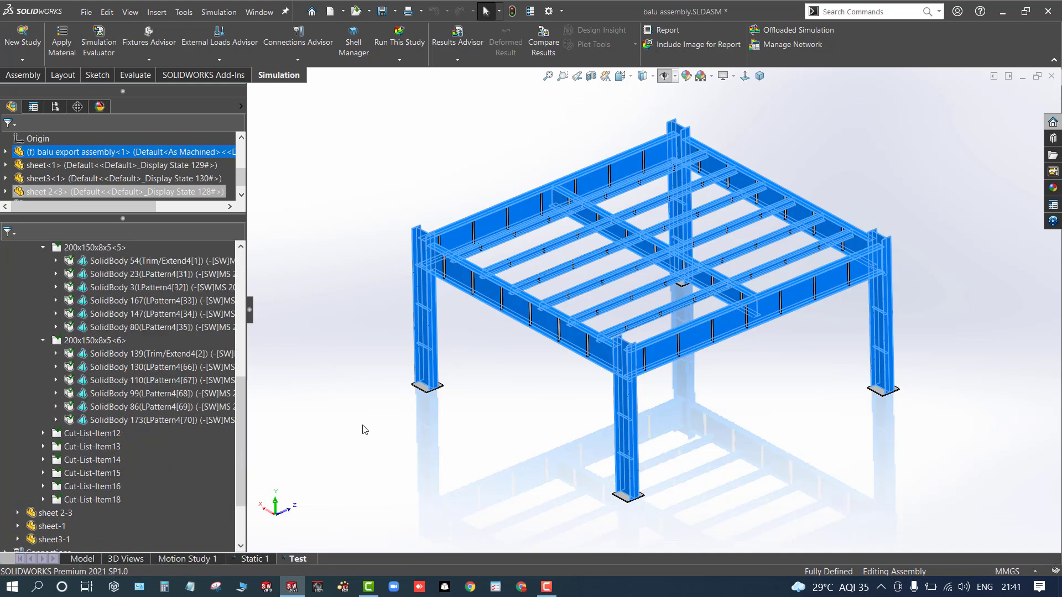
left_click(356, 382)
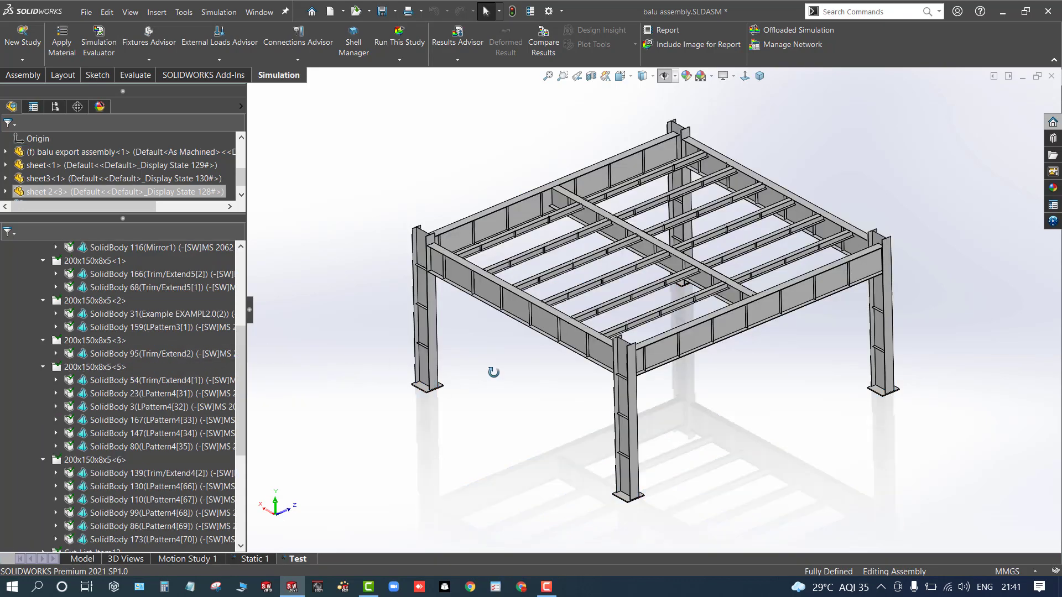
- Start a Force load under External Loads, clearing an accidentally picked beam edge from the selection
middle_click_drag(493, 372, 463, 359)
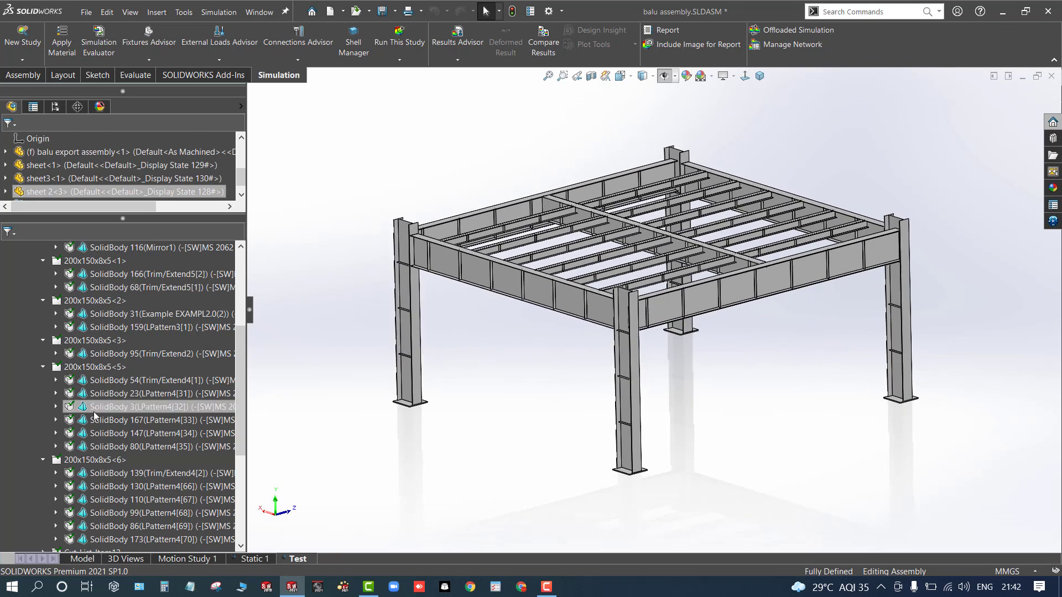
key("shift+c")
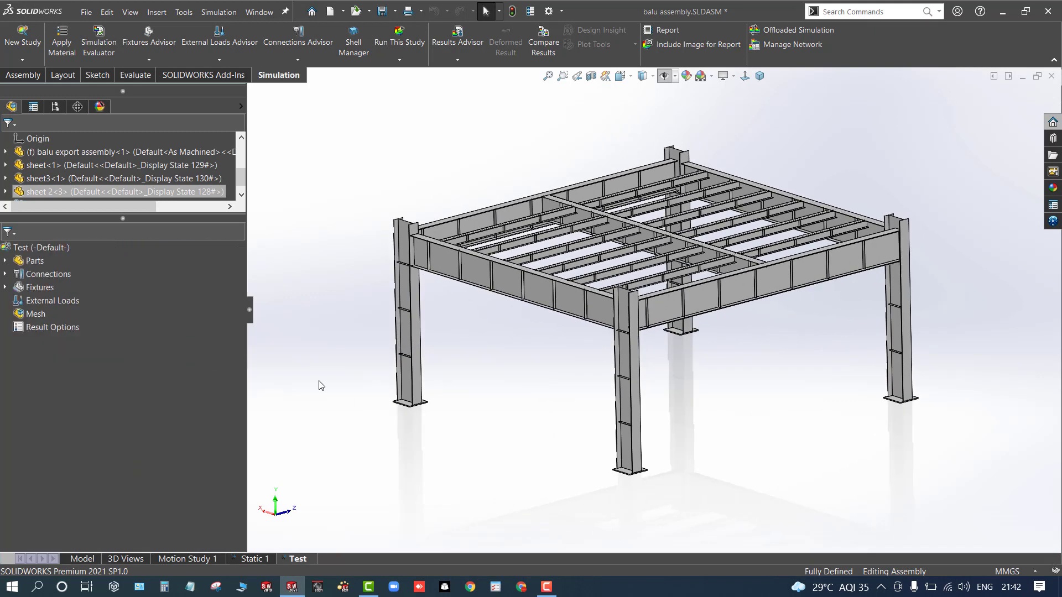
right_click(55, 299)
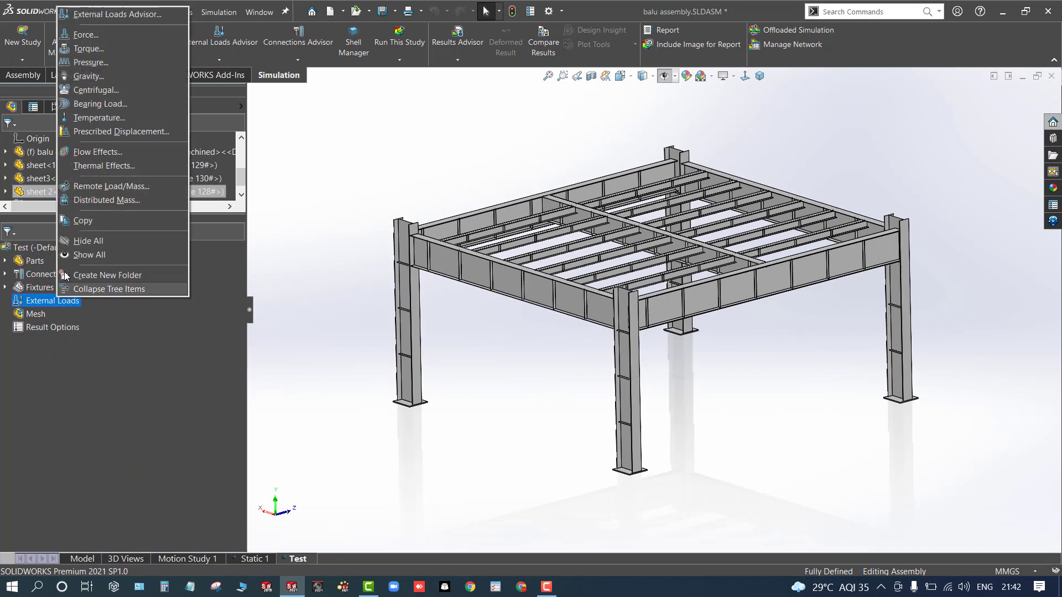
left_click(84, 37)
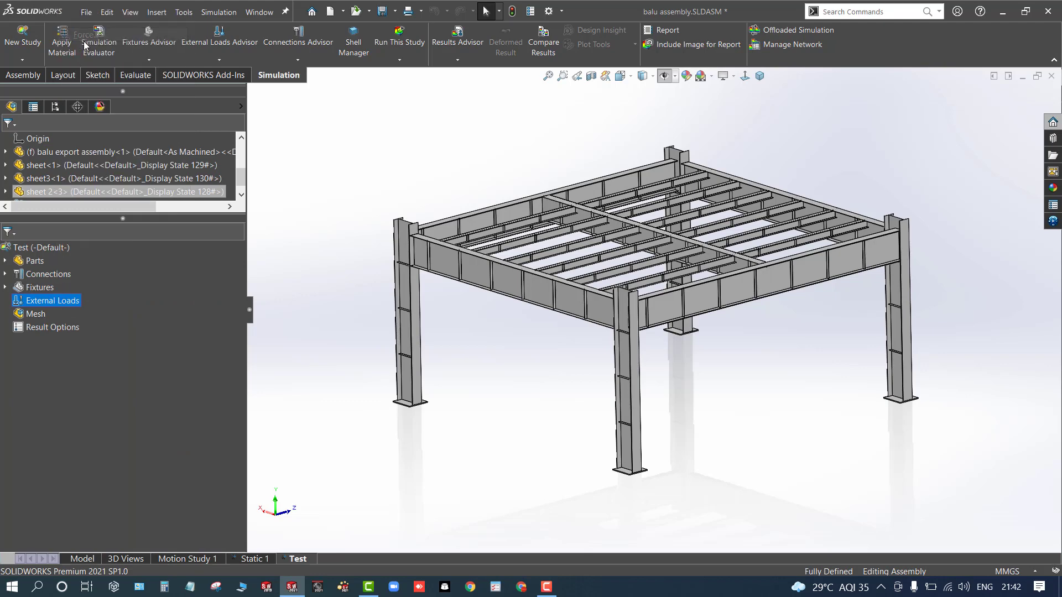
scroll(513, 215, "down", 5)
scroll(513, 214, "up", 5)
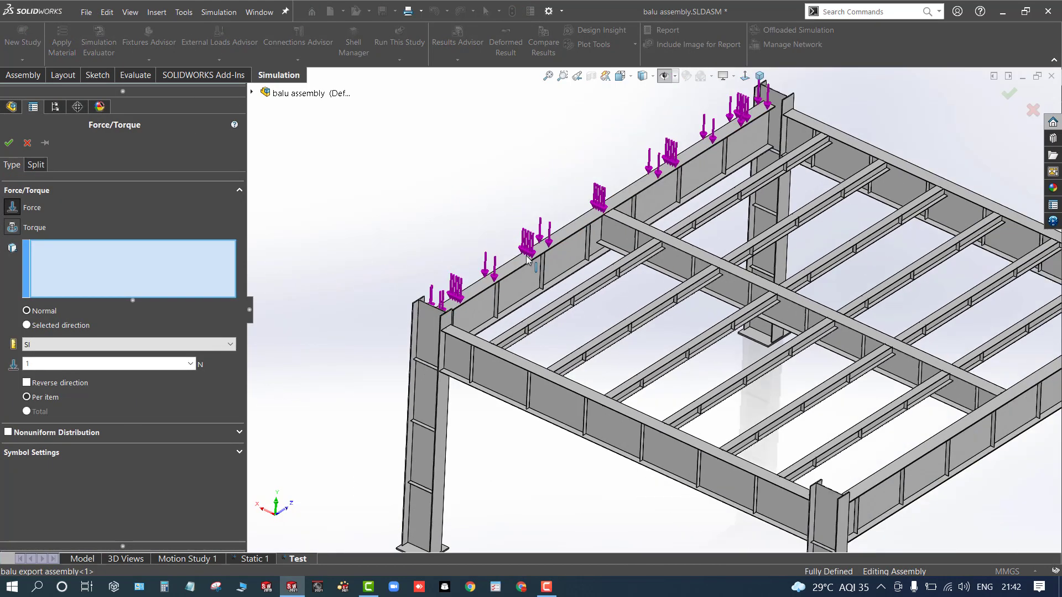
scroll(577, 247, "down", 5)
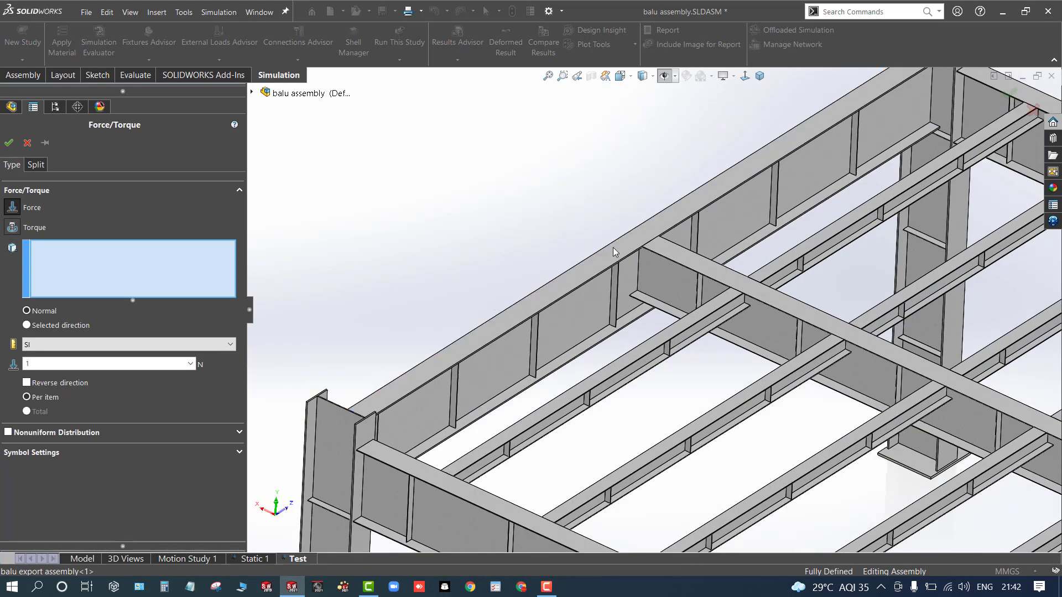
left_click(610, 252)
right_click(155, 267)
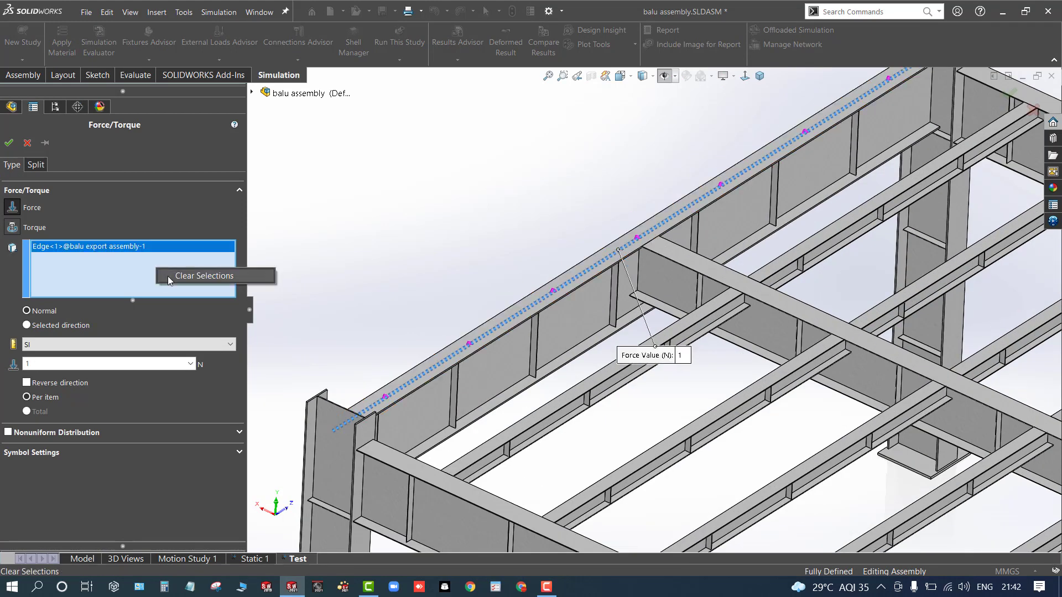
left_click(174, 276)
- Select the top faces of the main perimeter and centre beams as targets for the force
left_click(734, 271)
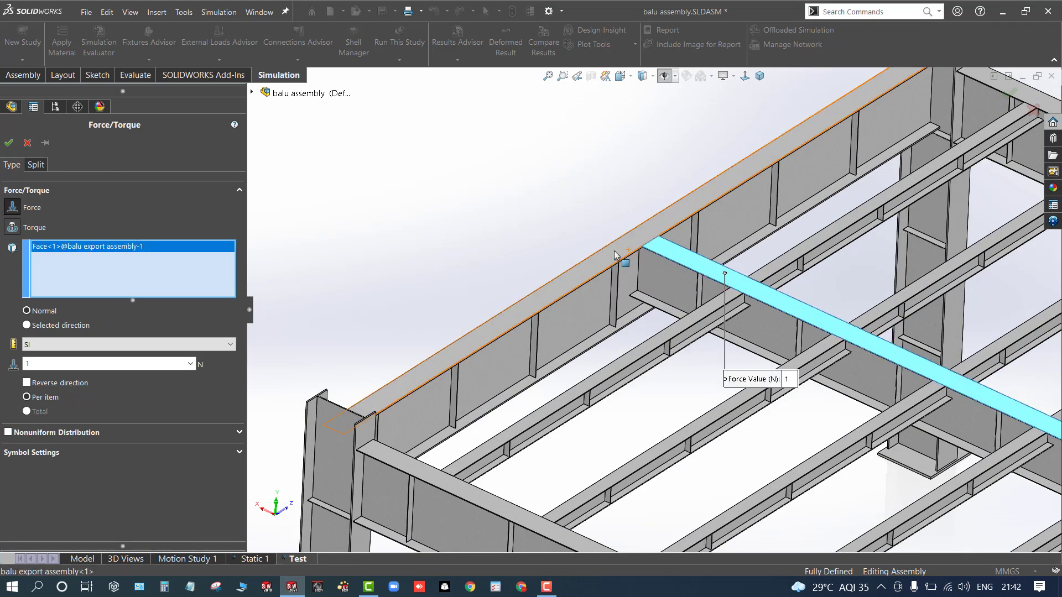
left_click(609, 276)
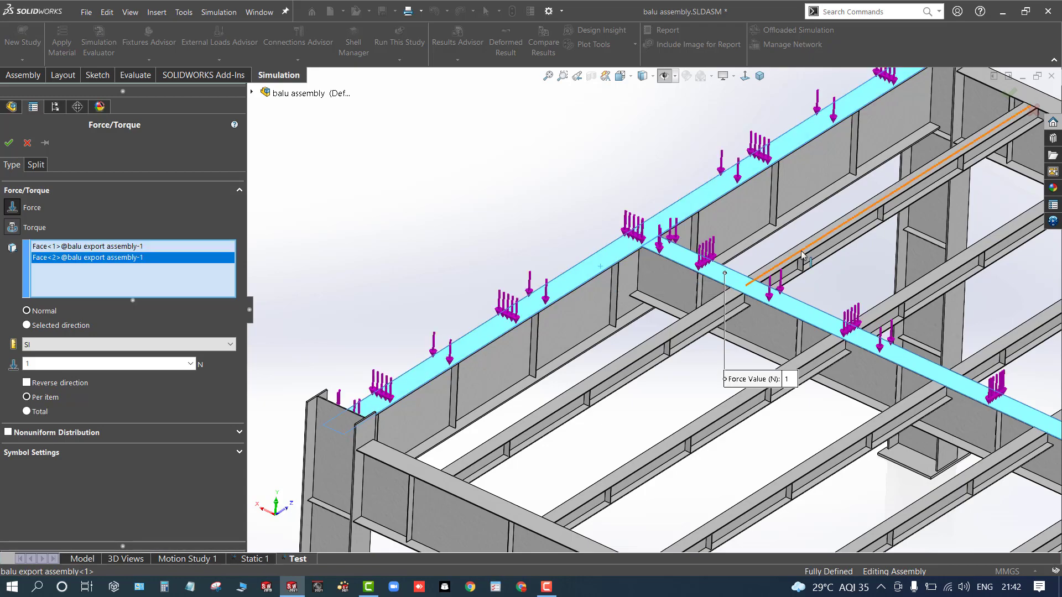
scroll(719, 277, "up", 5)
scroll(767, 276, "down", 5)
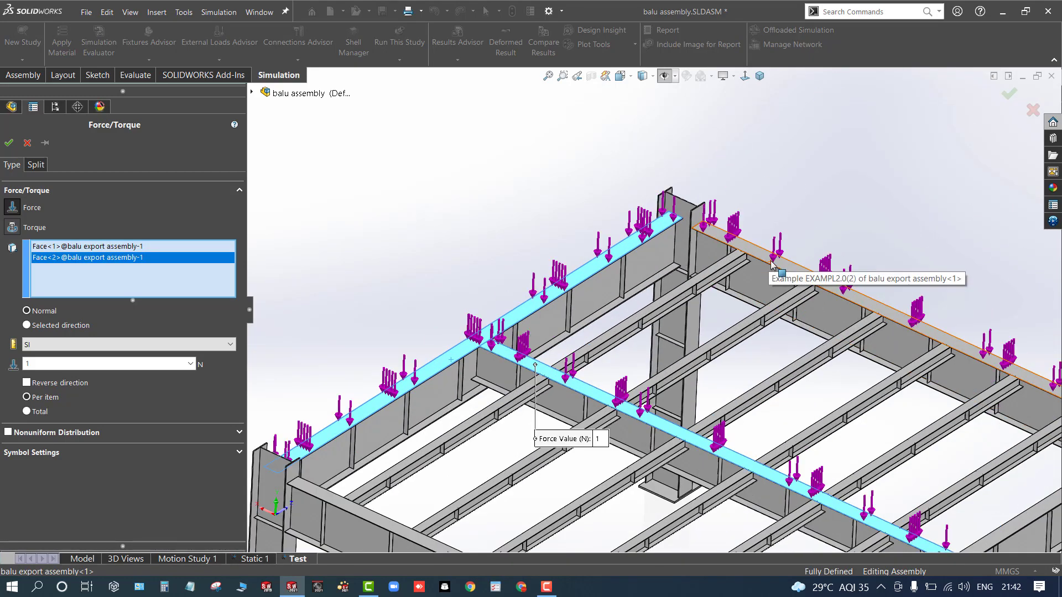
scroll(767, 276, "down", 4)
left_click(720, 272)
scroll(720, 272, "up", 6)
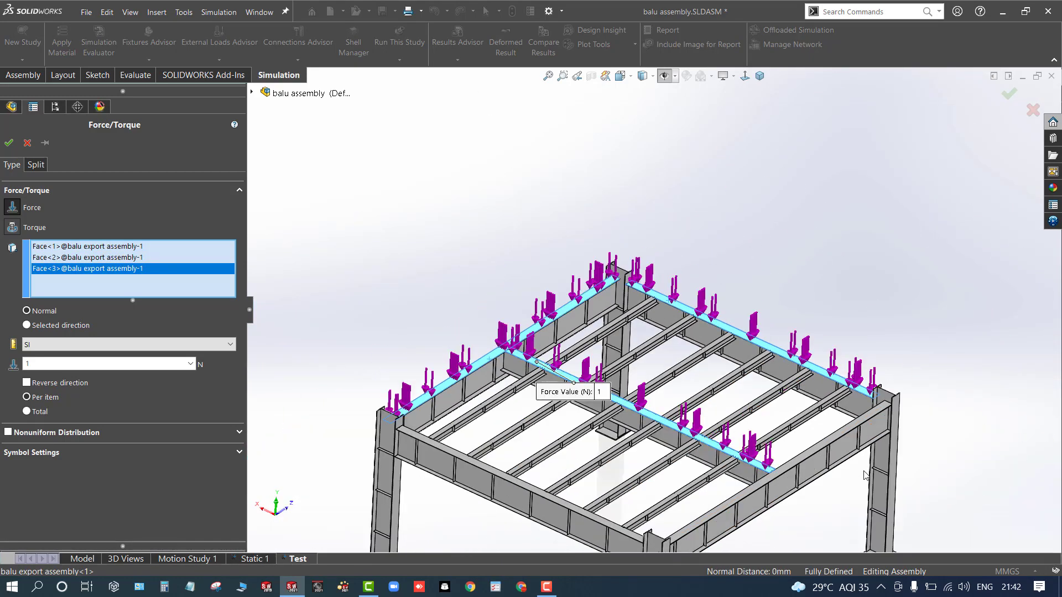
scroll(684, 346, "down", 7)
left_click(685, 346)
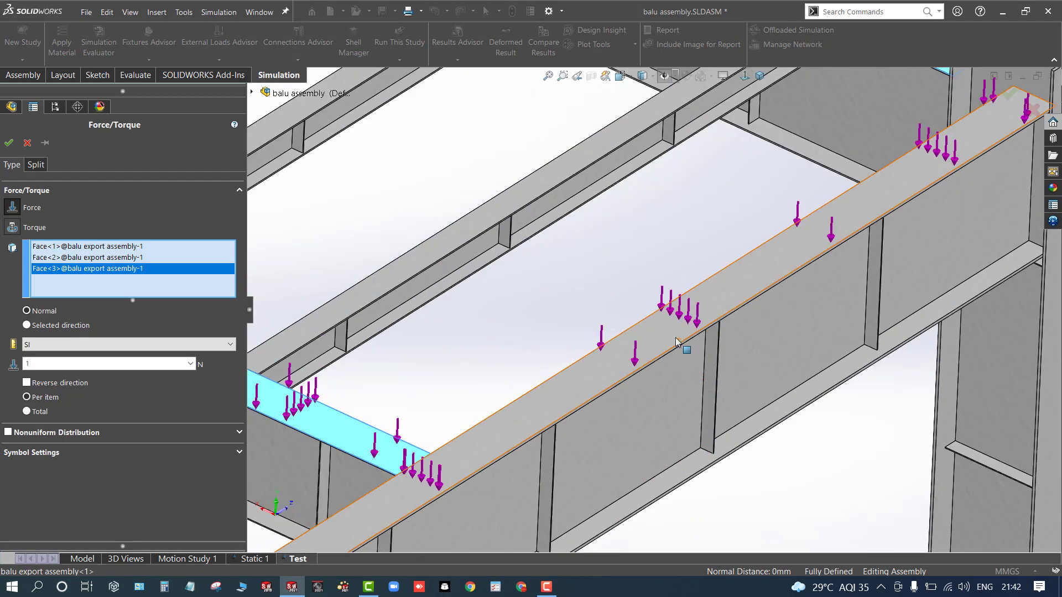
- Add the top faces of several secondary beams to the force selection
left_click(436, 246)
scroll(437, 248, "up", 4)
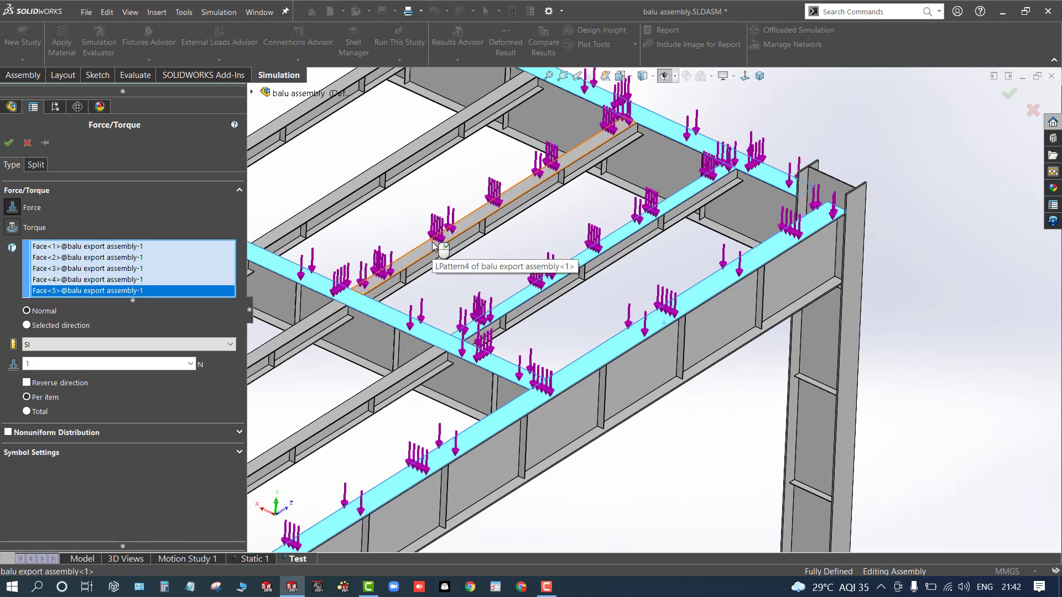
left_click(433, 243)
left_click(334, 209)
scroll(337, 211, "down", 5)
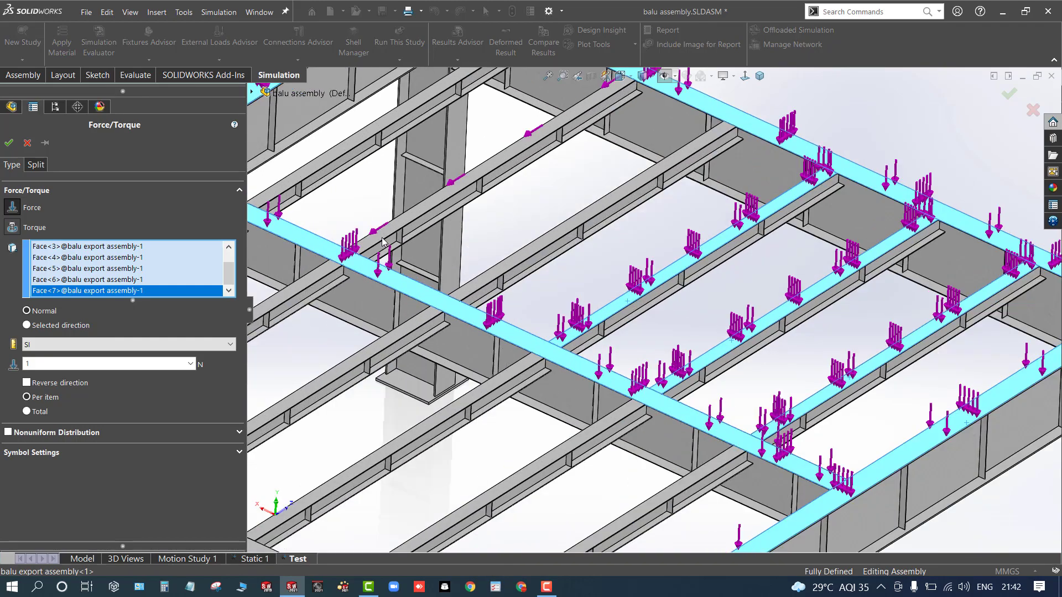
left_click(382, 242)
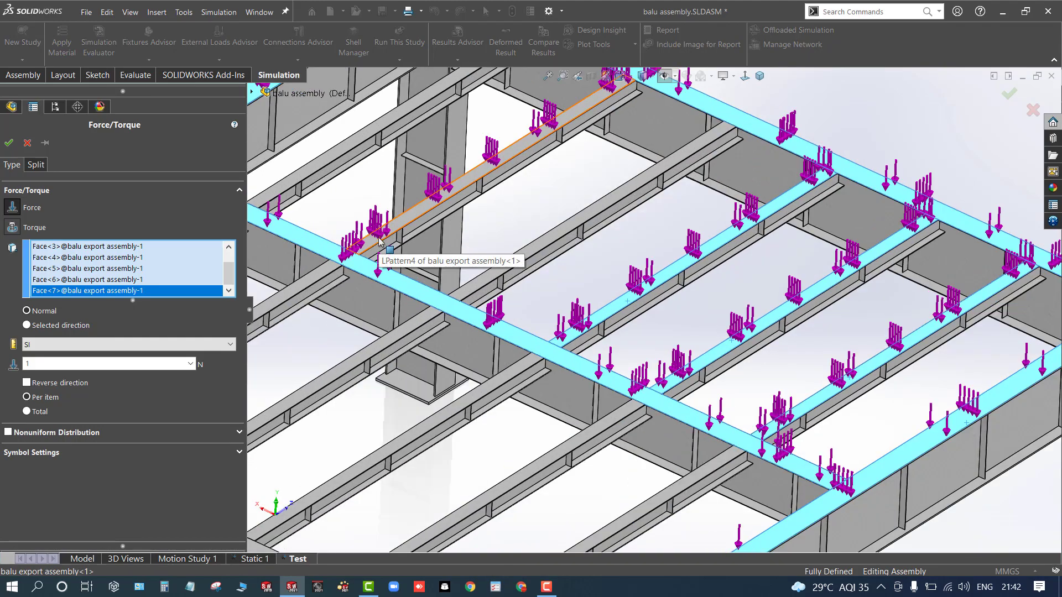
left_click(322, 165)
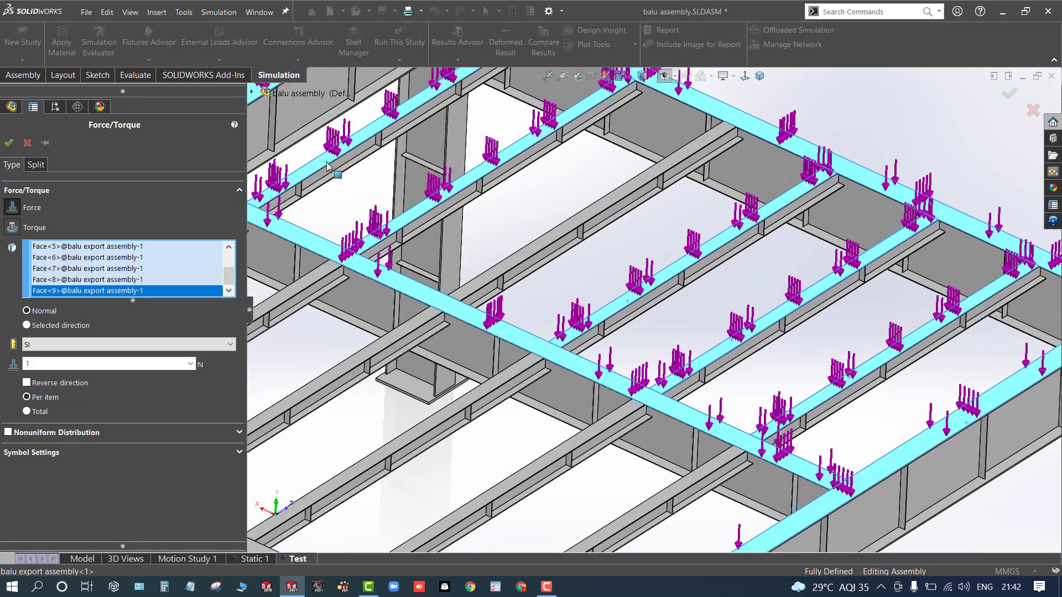
scroll(332, 199, "up", 5)
scroll(376, 332, "down", 5)
scroll(470, 382, "down", 3)
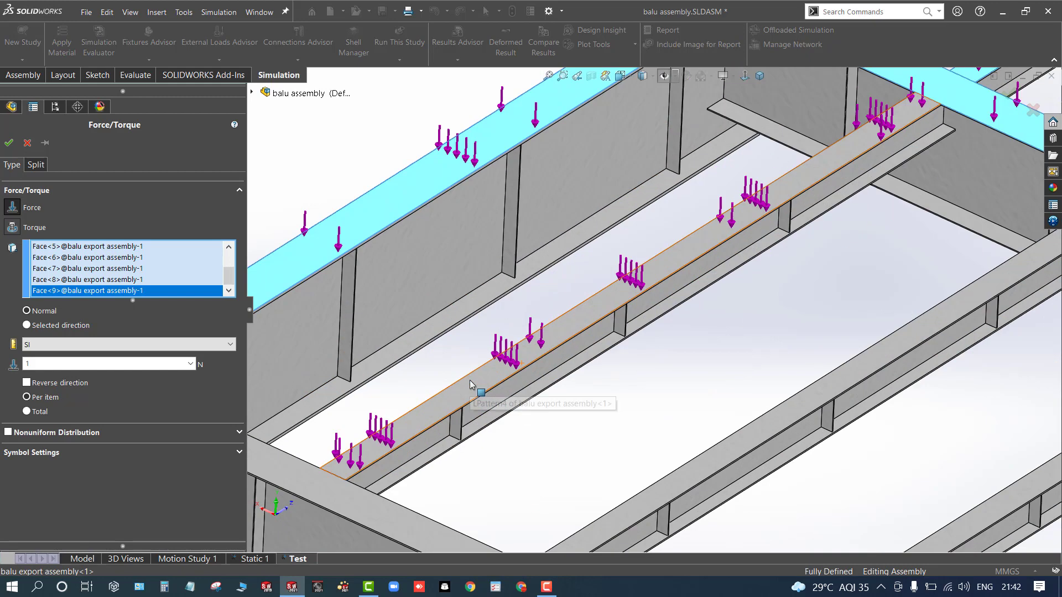
- Add further beam faces to the force selection and remove the two accidentally picked edges from it
left_click(472, 386)
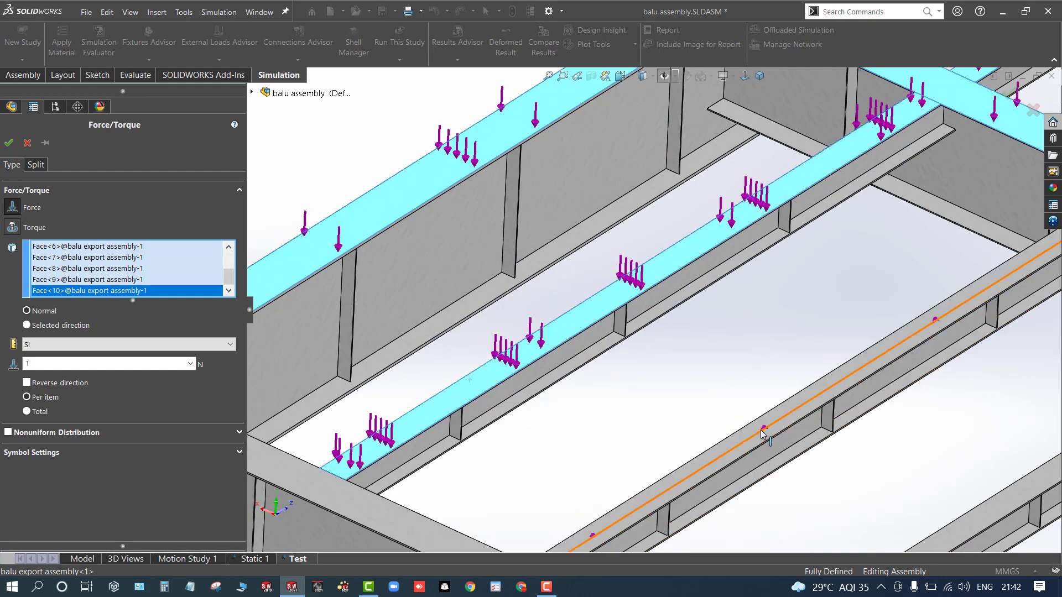
left_click(763, 432)
left_click(750, 441)
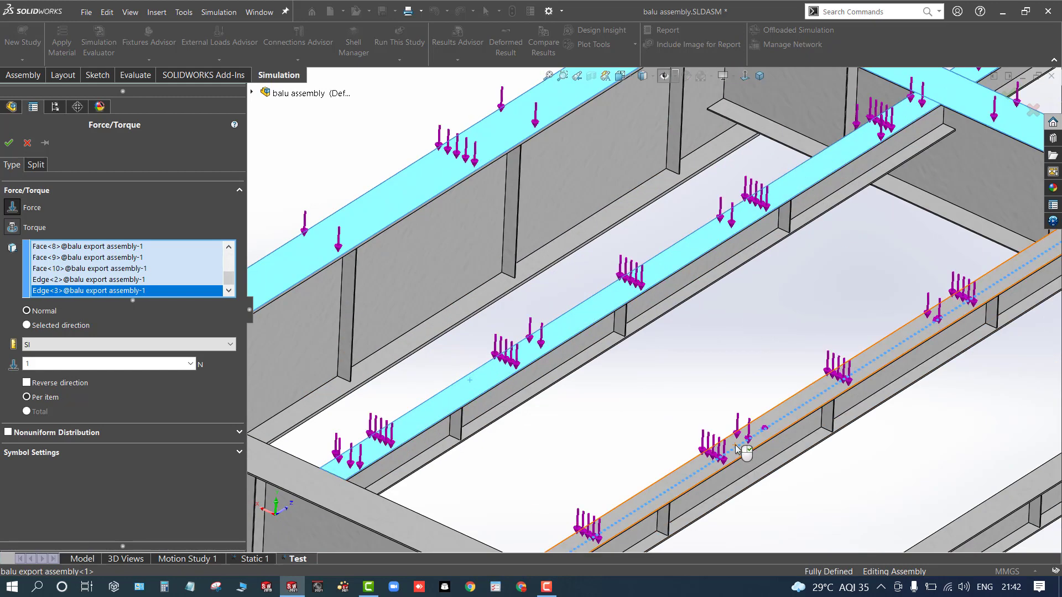
left_click(736, 449)
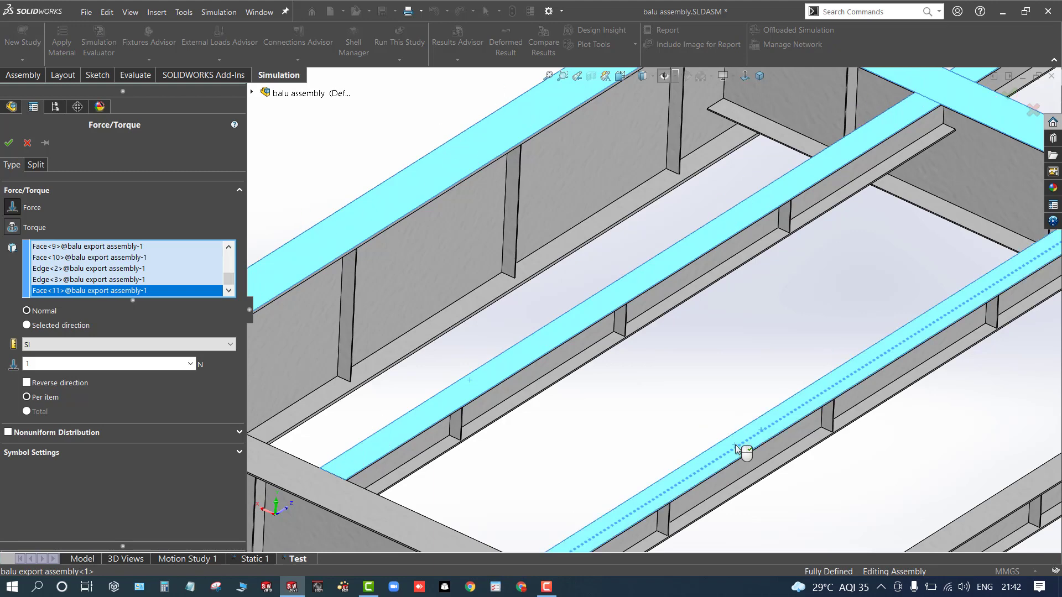
left_click(79, 280)
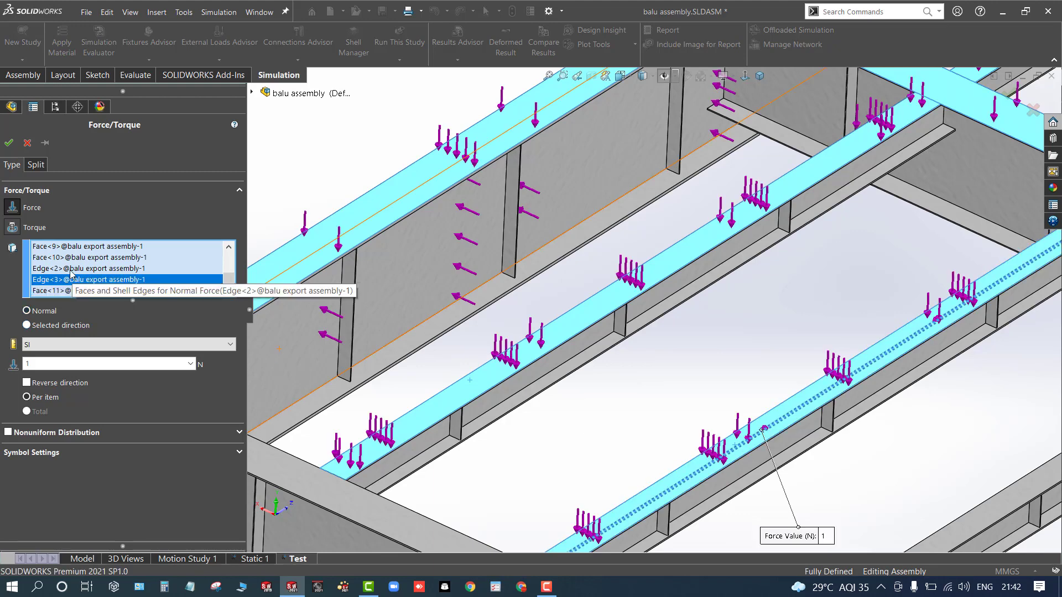
left_click(73, 268)
right_click(71, 270)
left_click(99, 293)
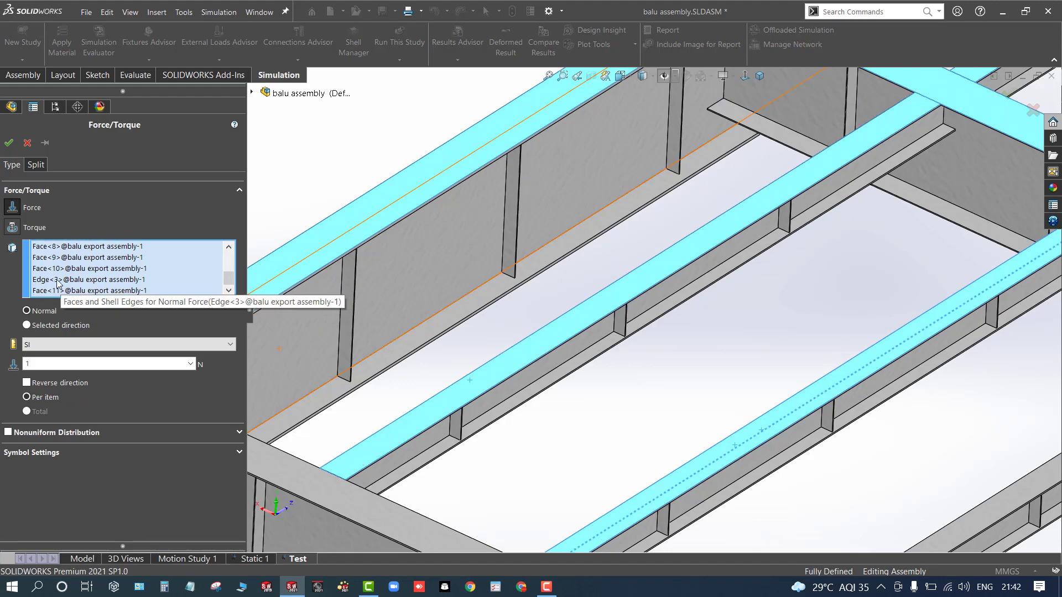
left_click(61, 279)
right_click(59, 281)
left_click(77, 302)
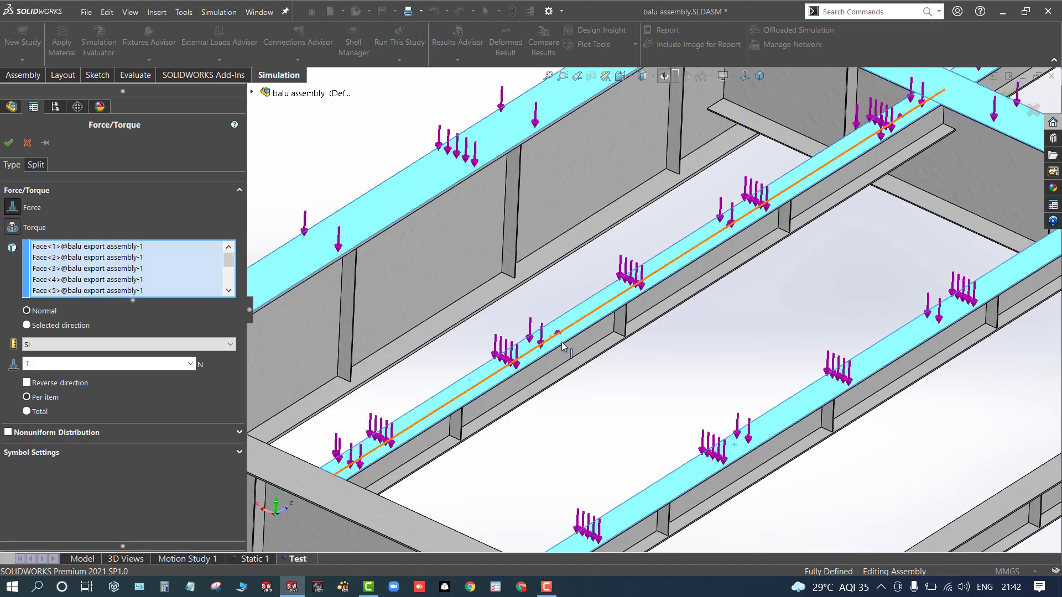
- Add the top faces of the remaining secondary and edge beams to the force selection
scroll(566, 347, "up", 4)
scroll(866, 362, "down", 4)
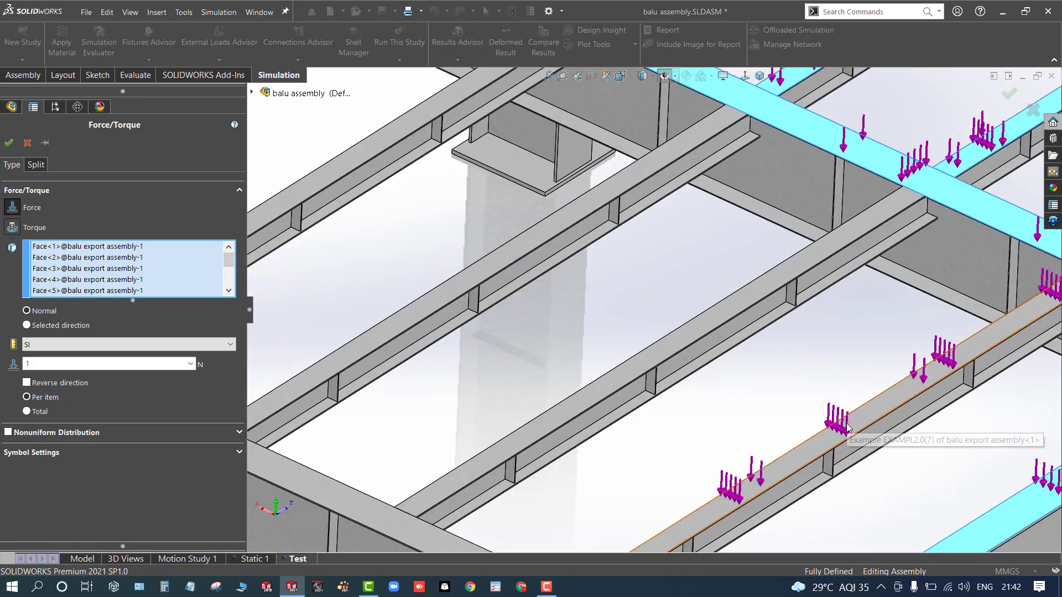
left_click(850, 423)
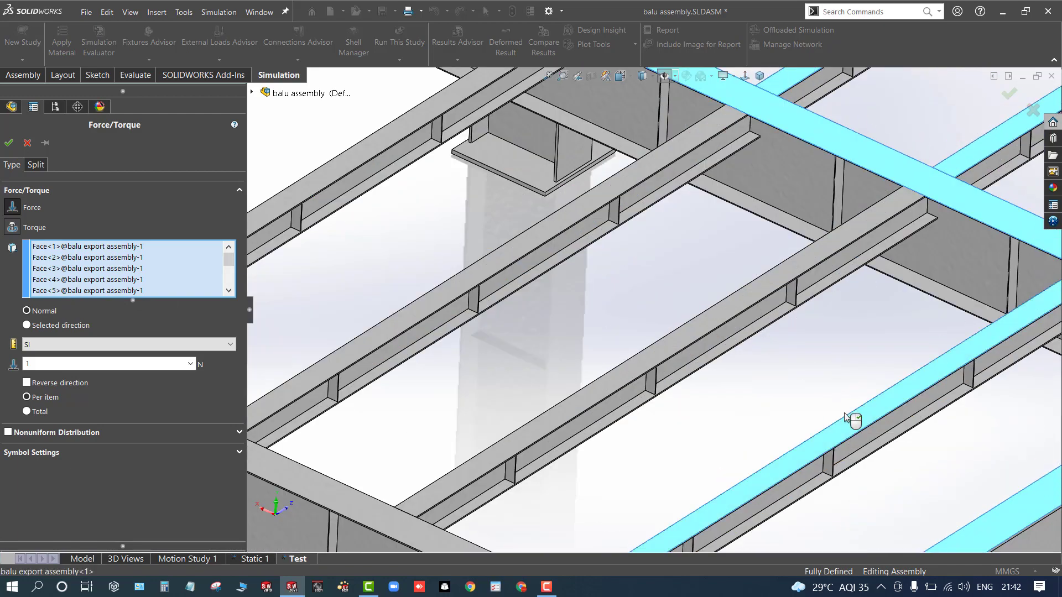
left_click(666, 340)
left_click(499, 260)
left_click(358, 178)
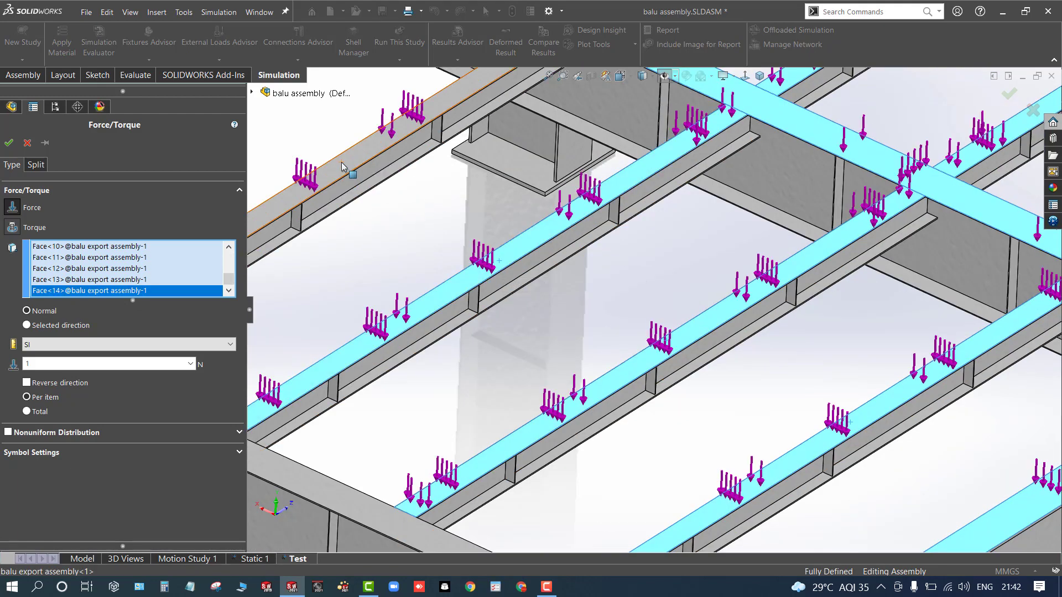
scroll(357, 188, "up", 3)
scroll(373, 363, "down", 2)
left_click(374, 363)
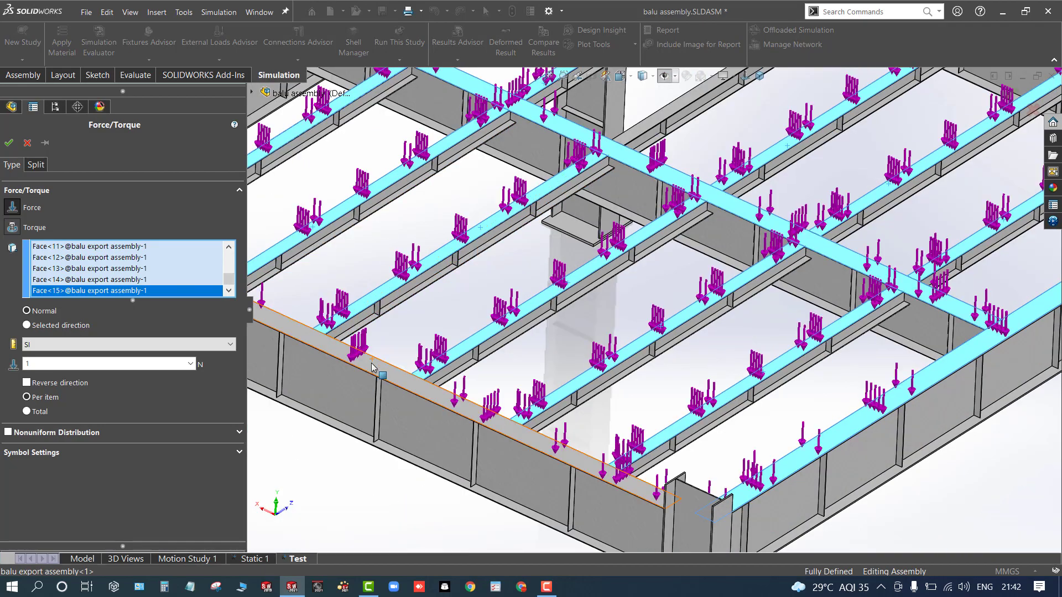
scroll(380, 367, "up", 4)
mouse_move(410, 428)
middle_mouse_down()
mouse_move(402, 396)
mouse_move(420, 415)
middle_mouse_up()
scroll(681, 169, "down", 4)
scroll(627, 202, "down", 3)
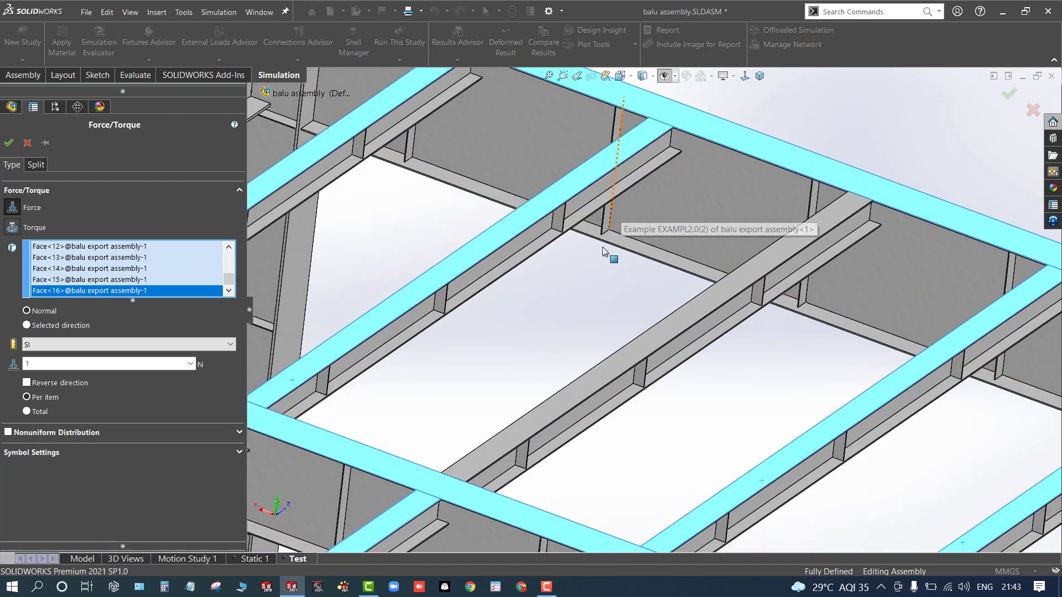
left_click(674, 330)
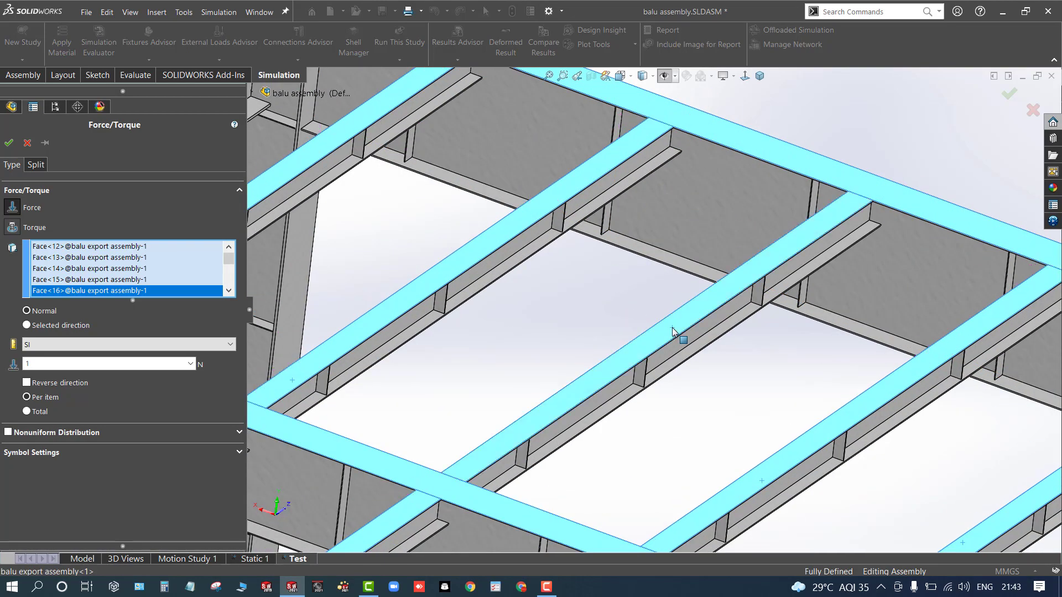
scroll(678, 332, "up", 6)
middle_click_drag(464, 200, 408, 178)
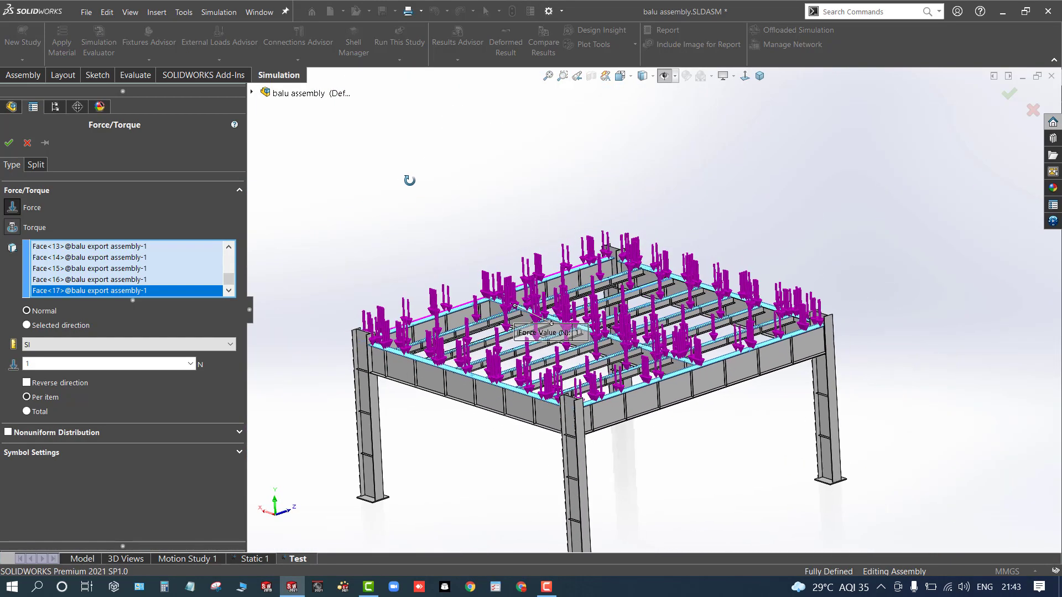
- Set the force as a total of 750000 N distributed over the selected faces and apply it
left_click(27, 412)
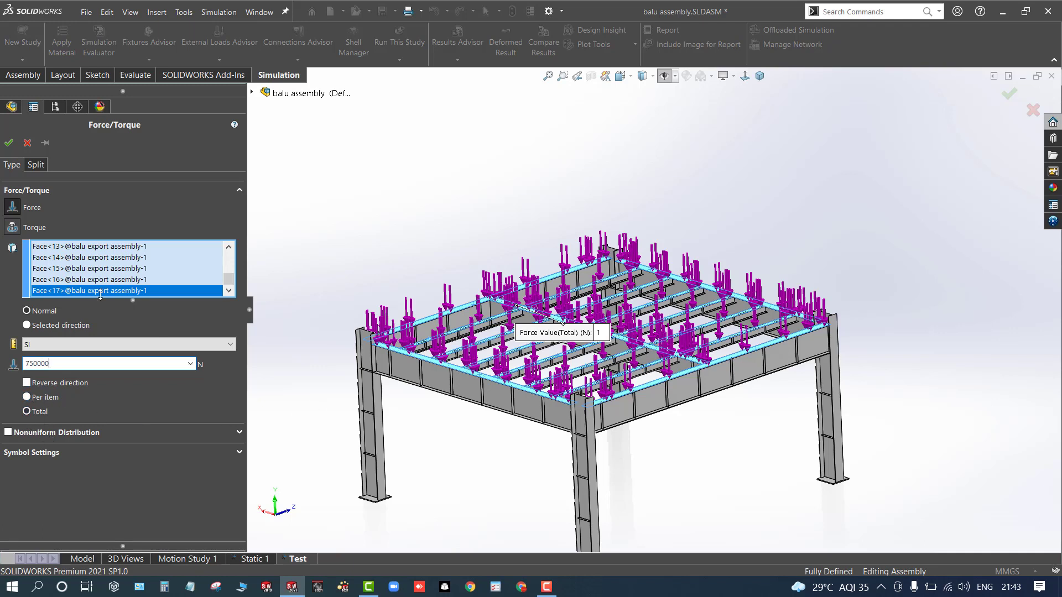
left_click(8, 146)
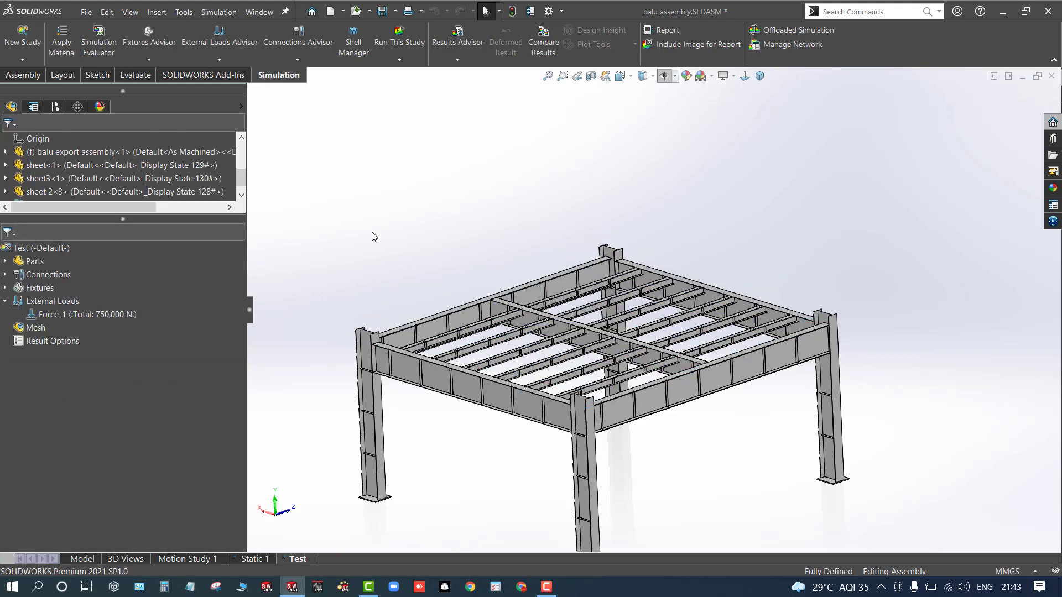
- Inspect the study tree's Fixtures and Connections folders and the frame from another angle
key("f")
middle_click_drag(543, 408, 555, 412)
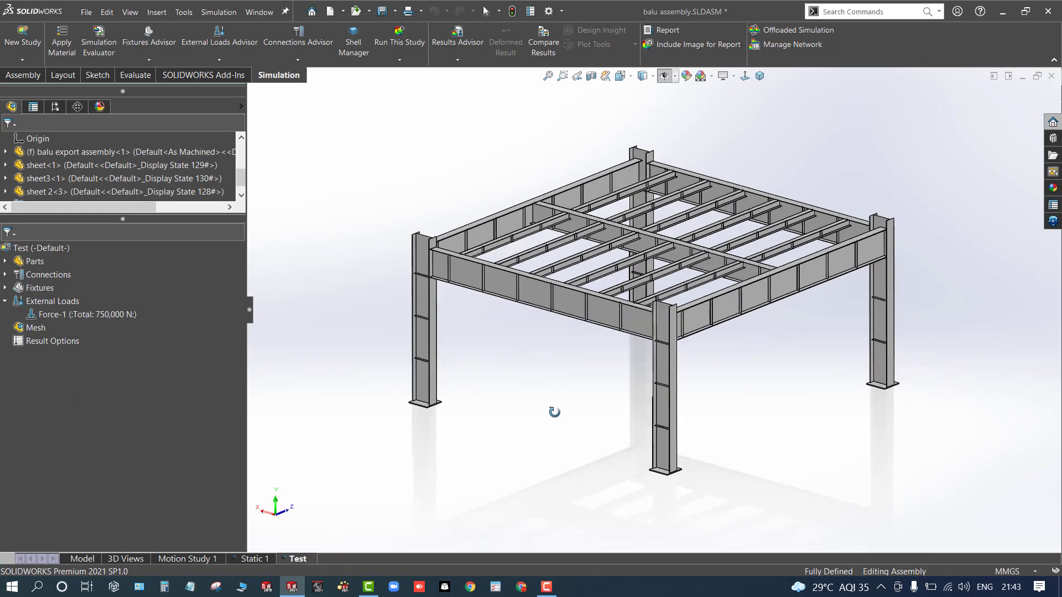
left_click(8, 290)
left_click(5, 289)
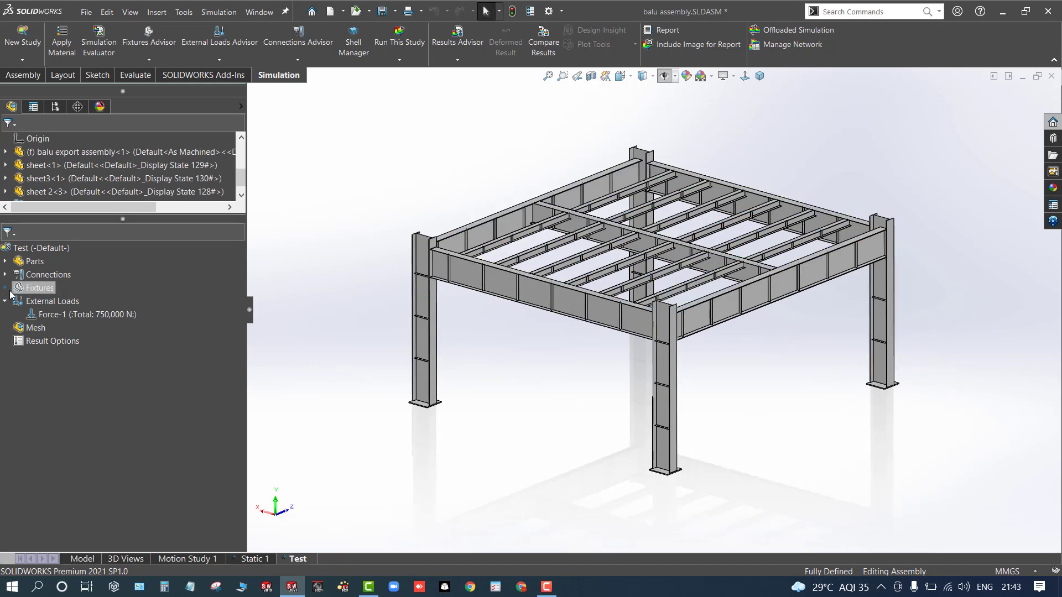
left_click(5, 276)
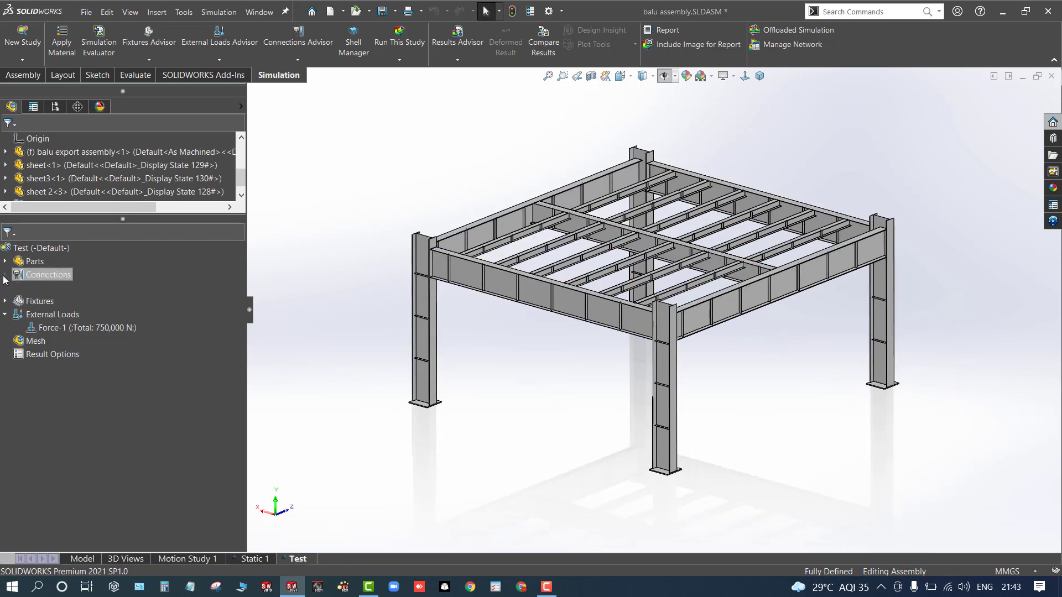
left_click(62, 289)
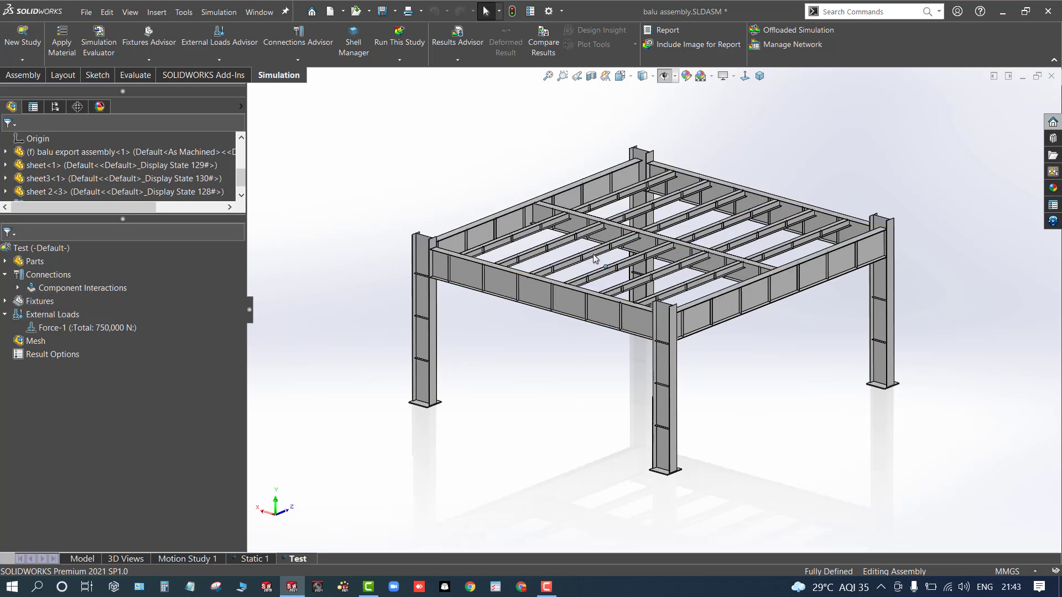
middle_click_drag(595, 258, 523, 341)
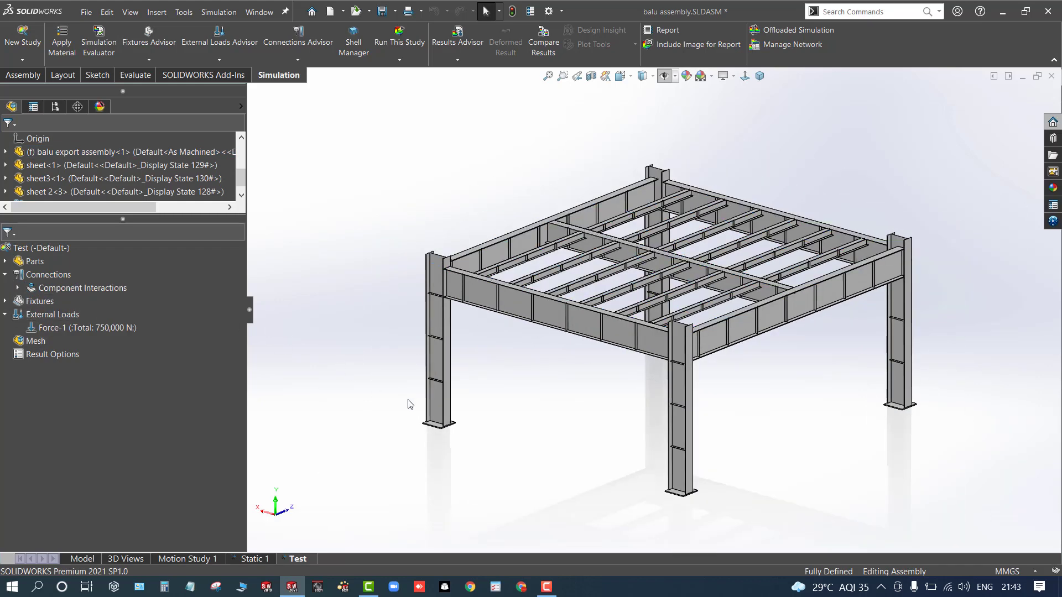
- Create the study mesh with the default density and mesh parameters
right_click(26, 344)
left_click(57, 386)
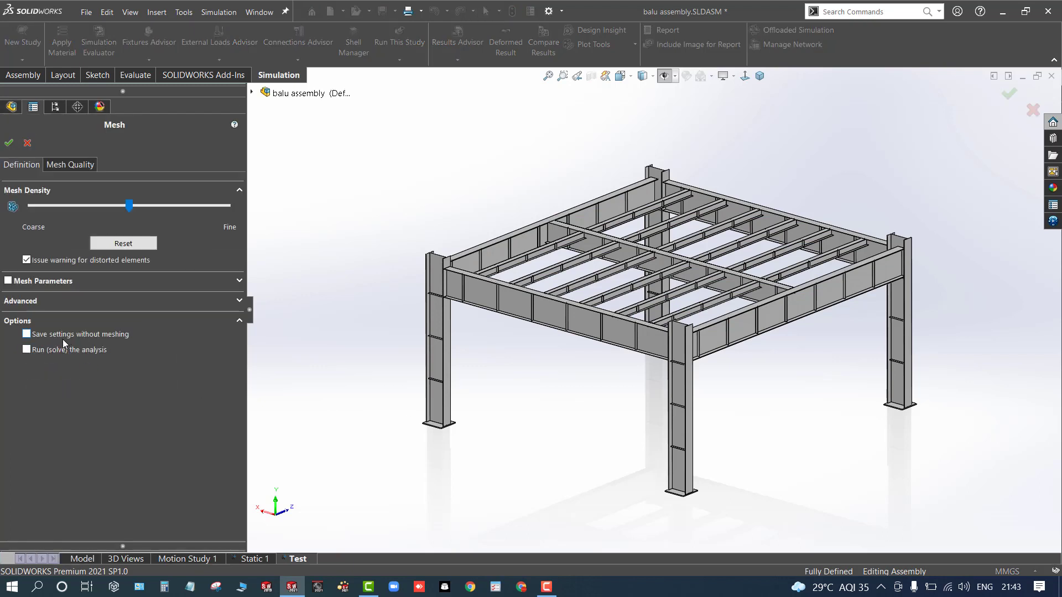
left_click(27, 294)
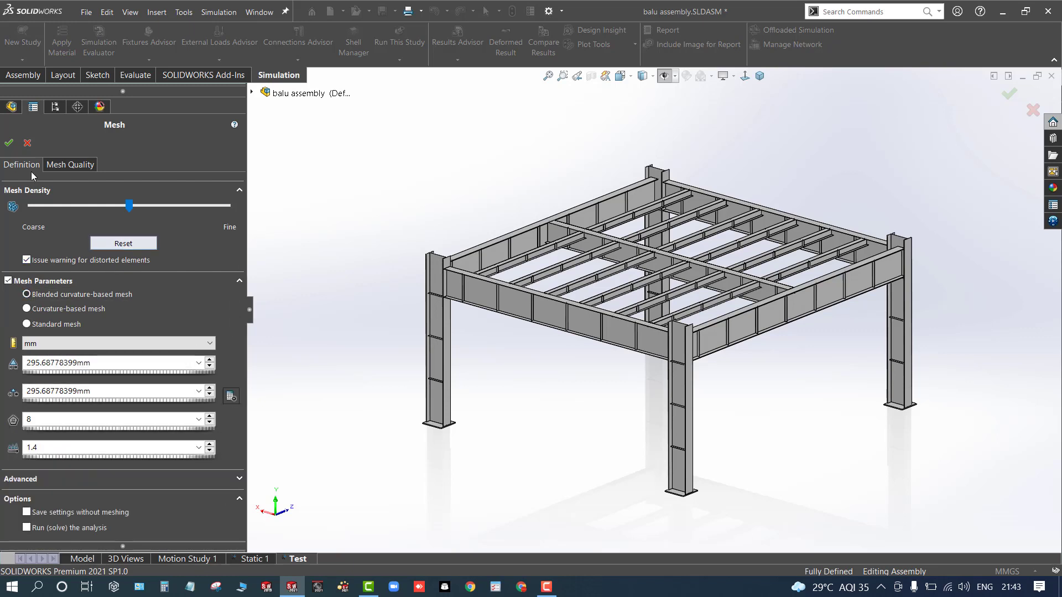
left_click(8, 144)
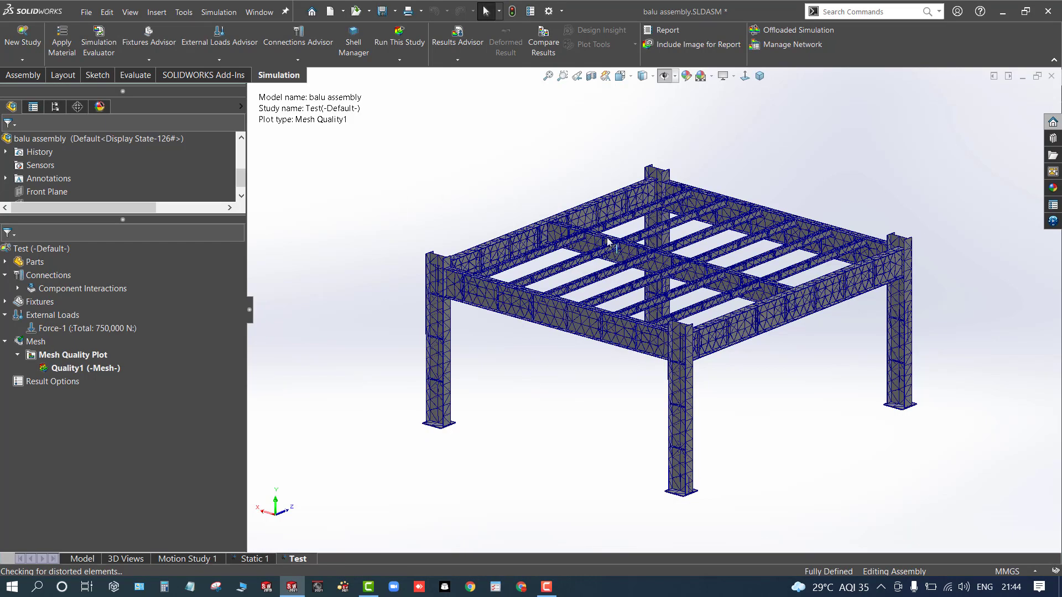
- Examine the generated mesh on the frame up close
scroll(685, 252, "down", 5)
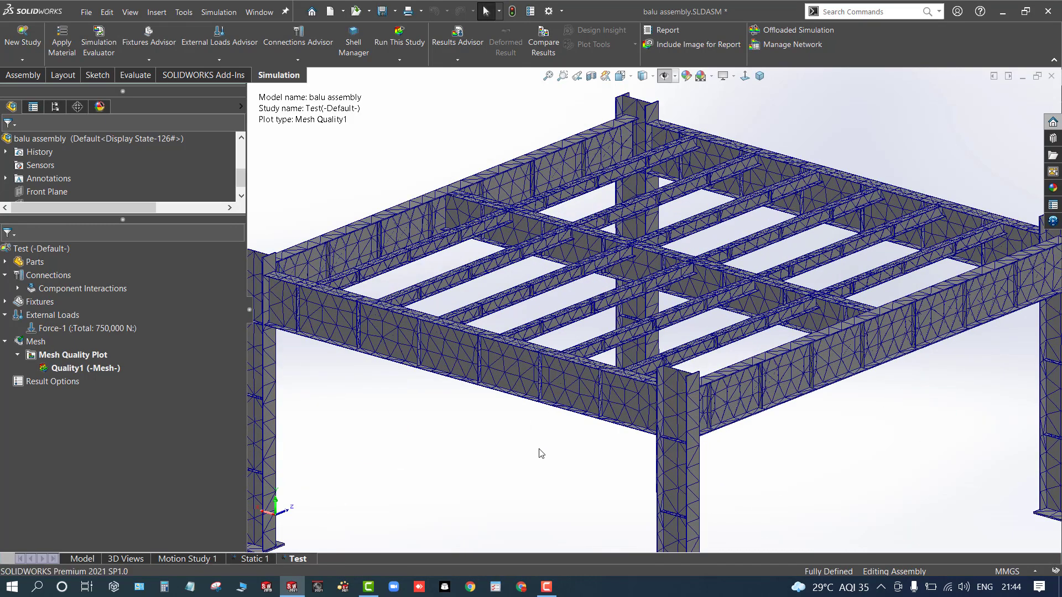
scroll(532, 446, "up", 4)
middle_click_drag(542, 463, 534, 434)
scroll(501, 363, "down", 4)
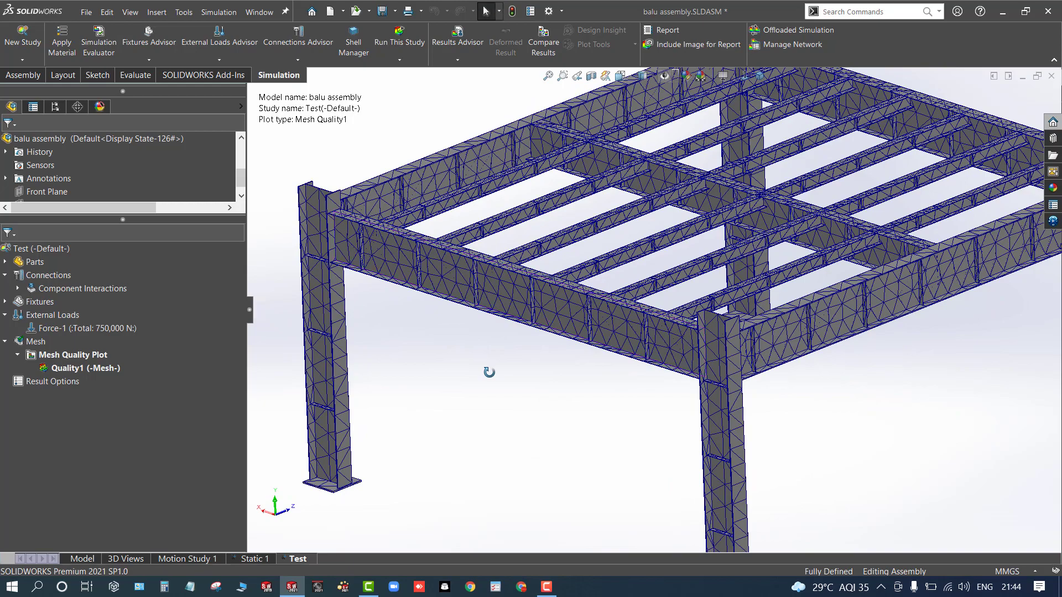
- Run the static study Test
middle_click_drag(491, 375, 502, 393)
scroll(562, 268, "down", 6)
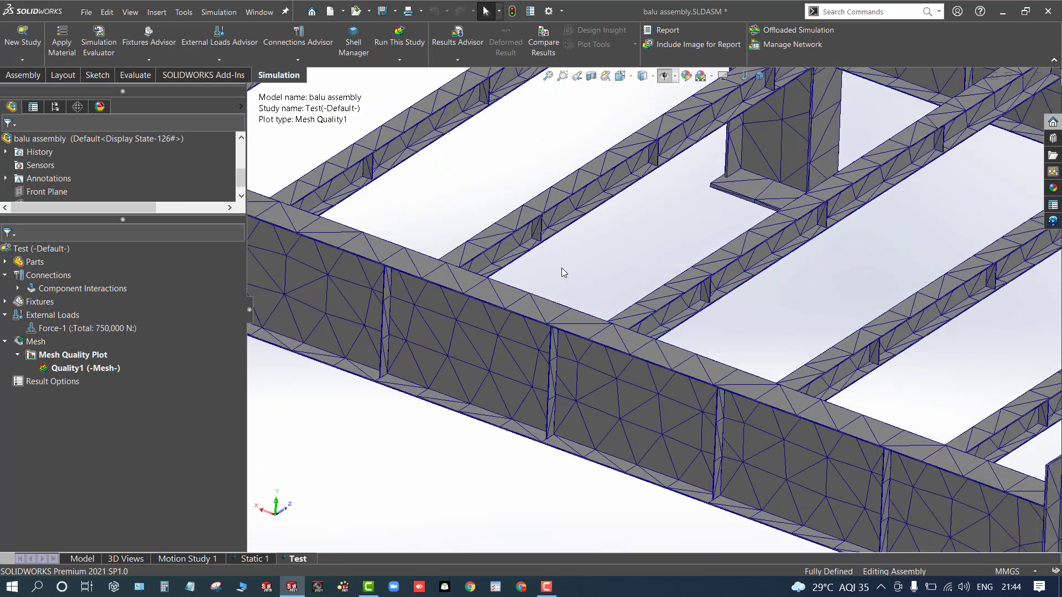
scroll(627, 305, "up", 8)
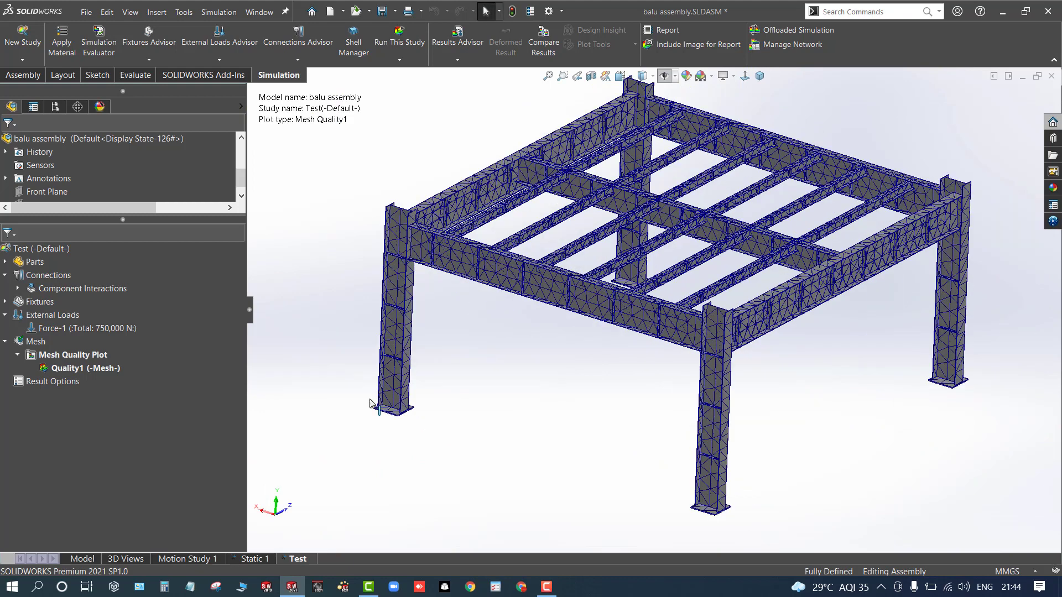
right_click(32, 252)
left_click(61, 261)
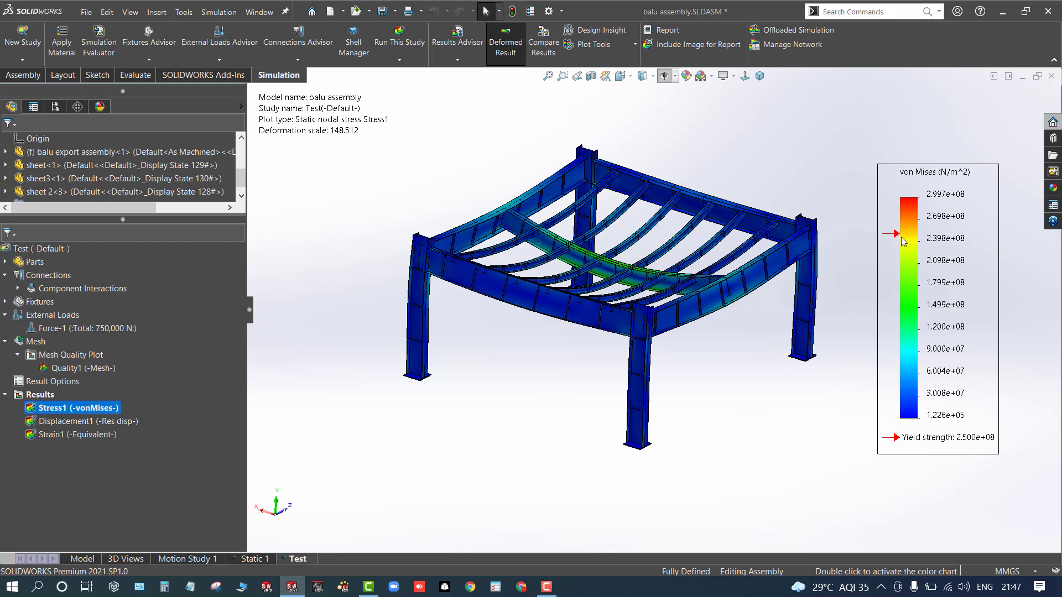
- Examine the deformed von Mises stress plot on the frame from closer and other angles
scroll(624, 271, "down", 3)
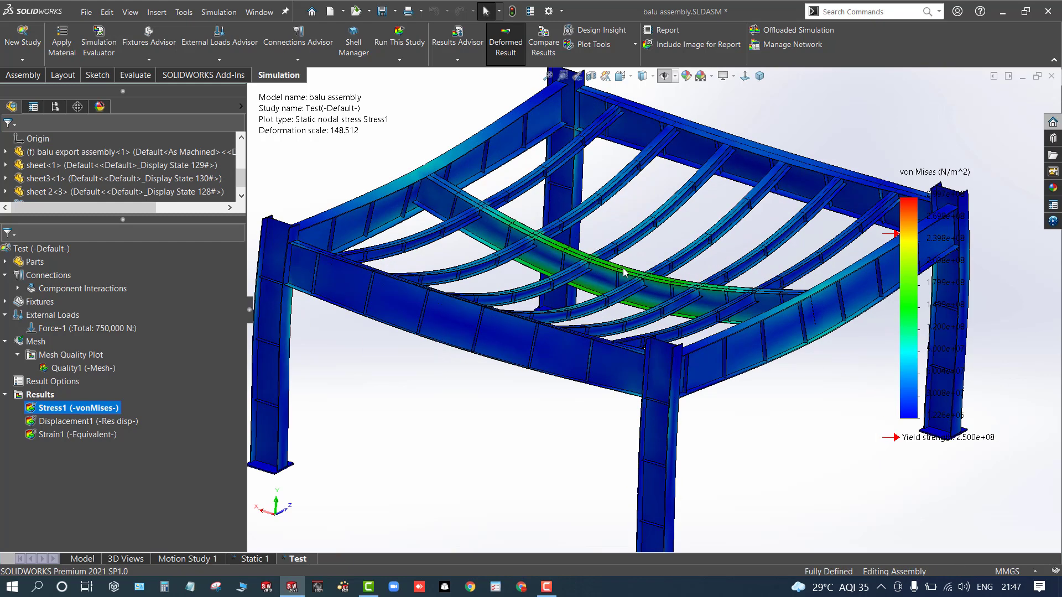
scroll(623, 271, "up", 3)
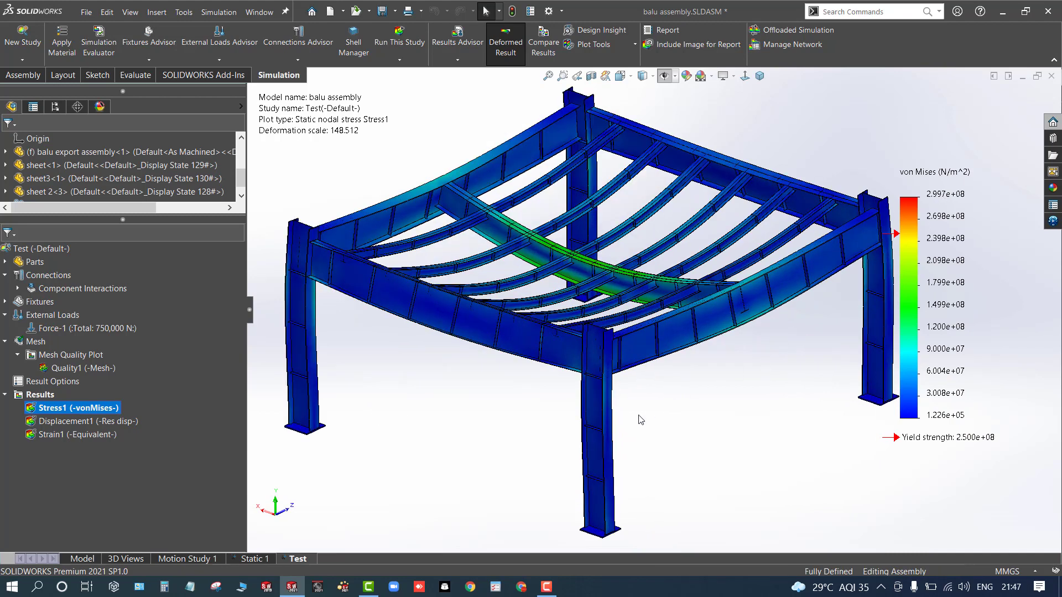
middle_click_drag(457, 425, 474, 409)
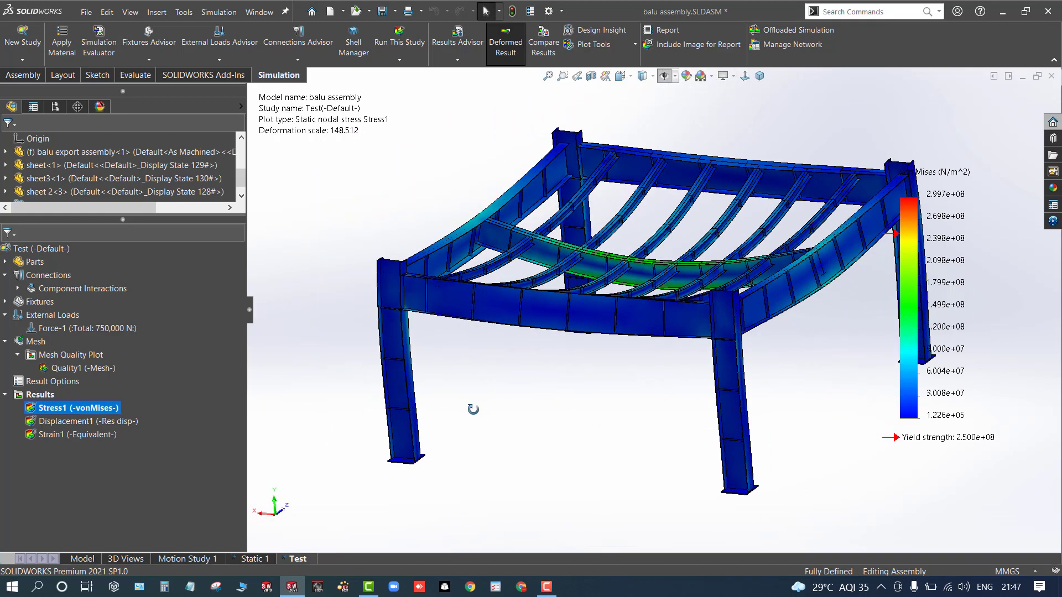
- Browse the study's Parts folder, expanding the frame assembly's cut list and the sheet parts
left_click(5, 261)
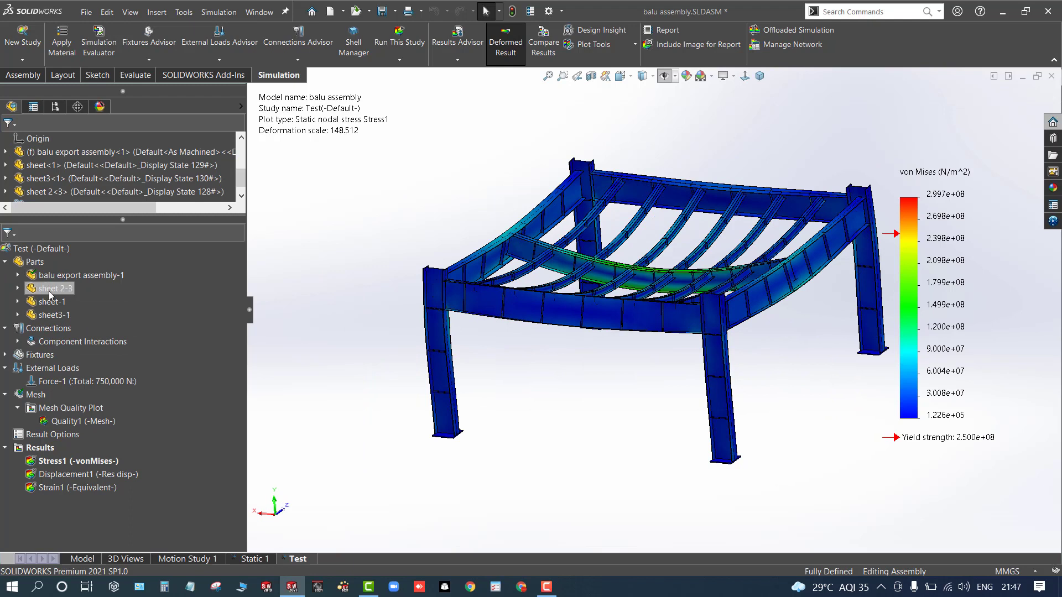
left_click(56, 279)
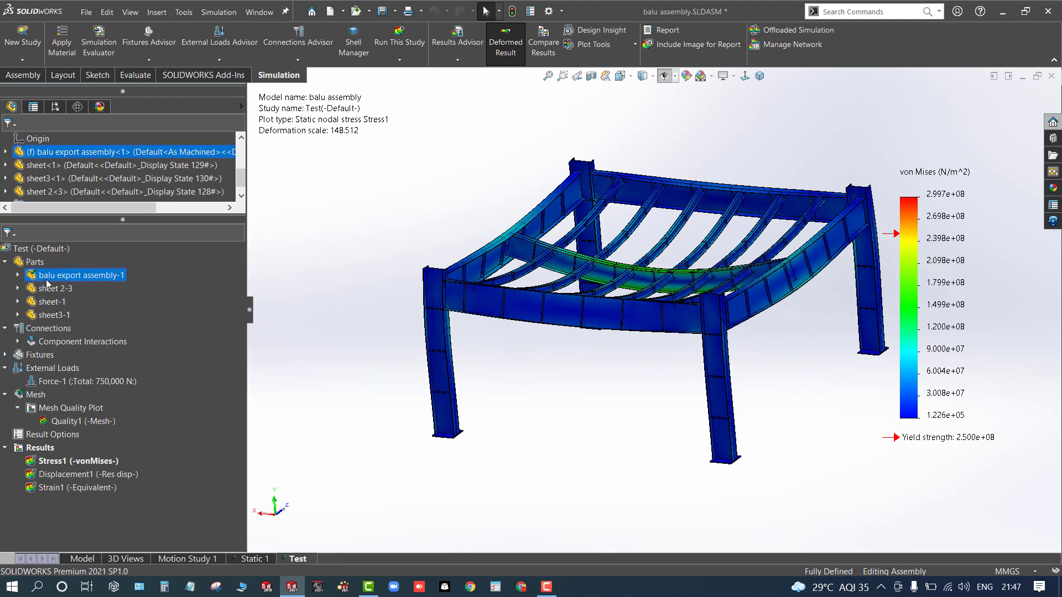
left_click(21, 279)
left_click(32, 288)
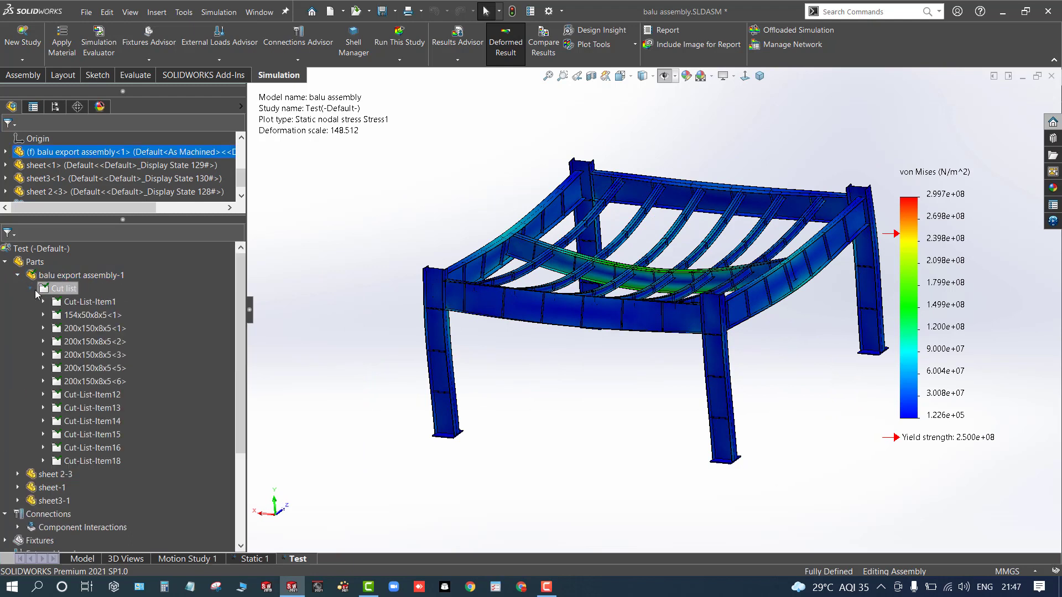
left_click(44, 302)
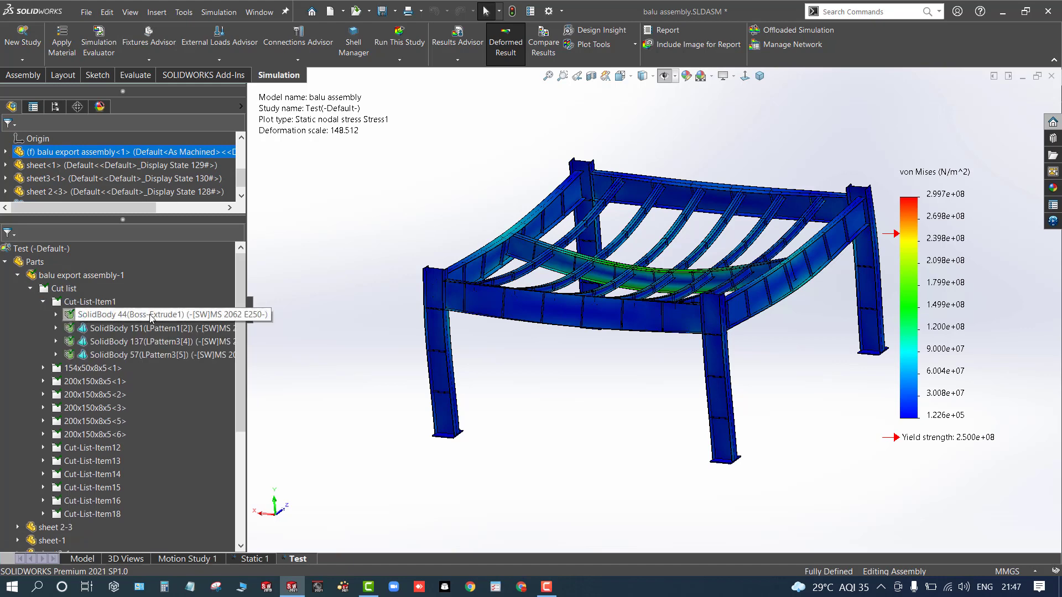
left_click(31, 288)
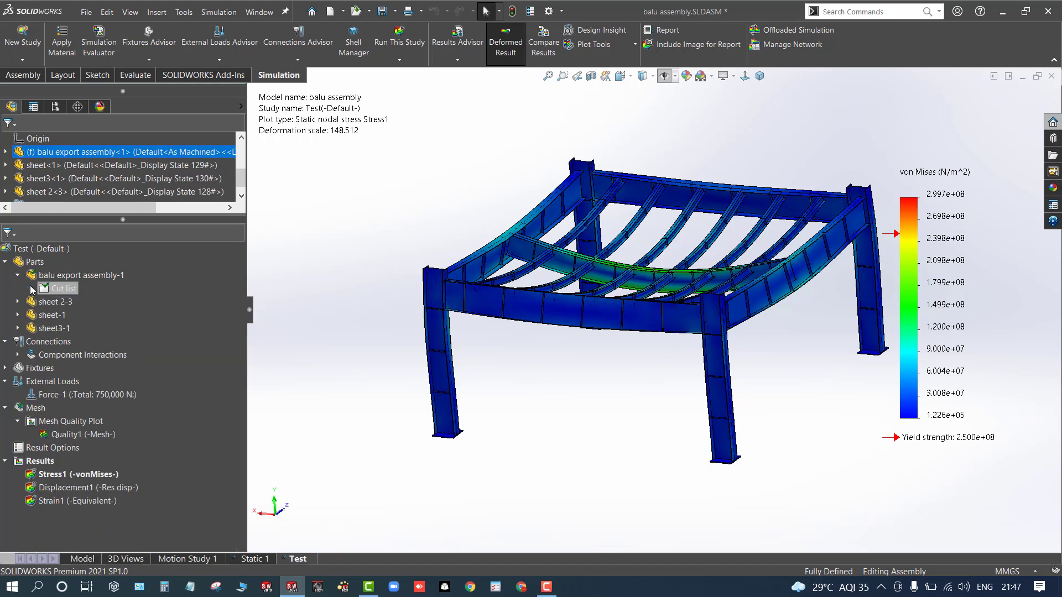
left_click(18, 275)
left_click(18, 289)
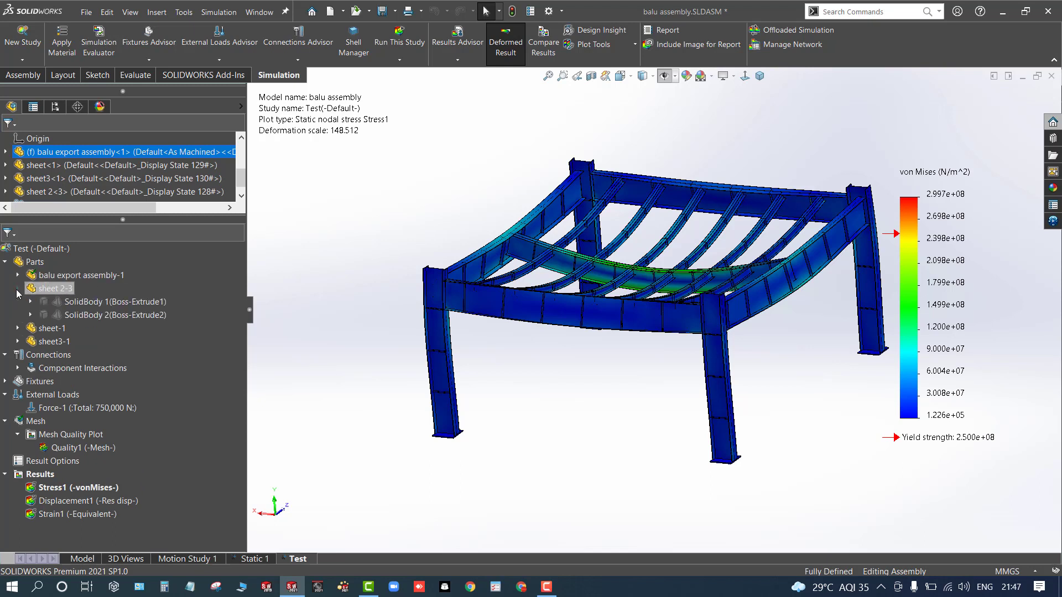
left_click(15, 288)
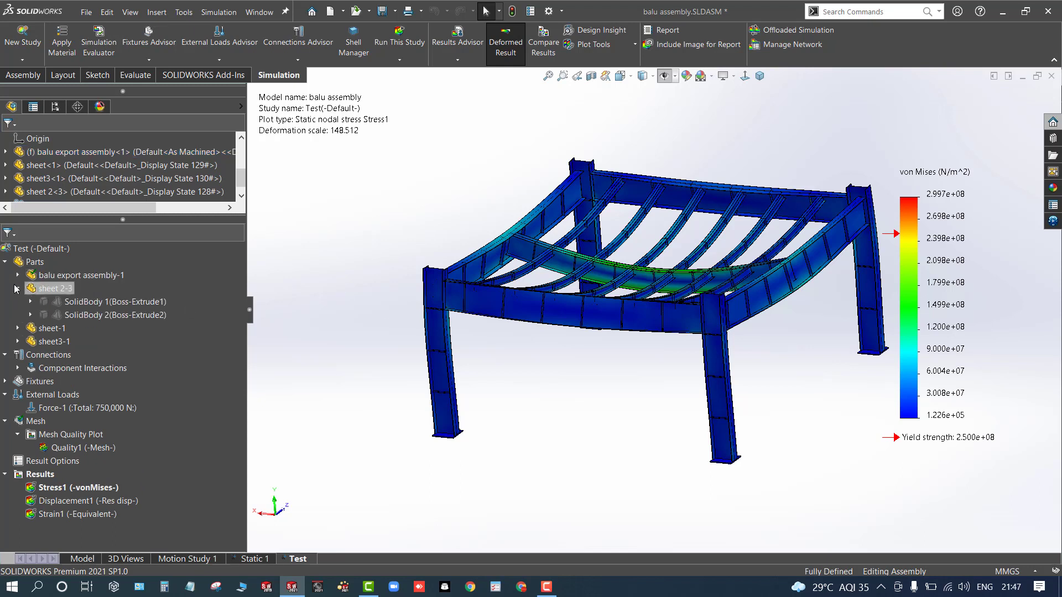
left_click(18, 289)
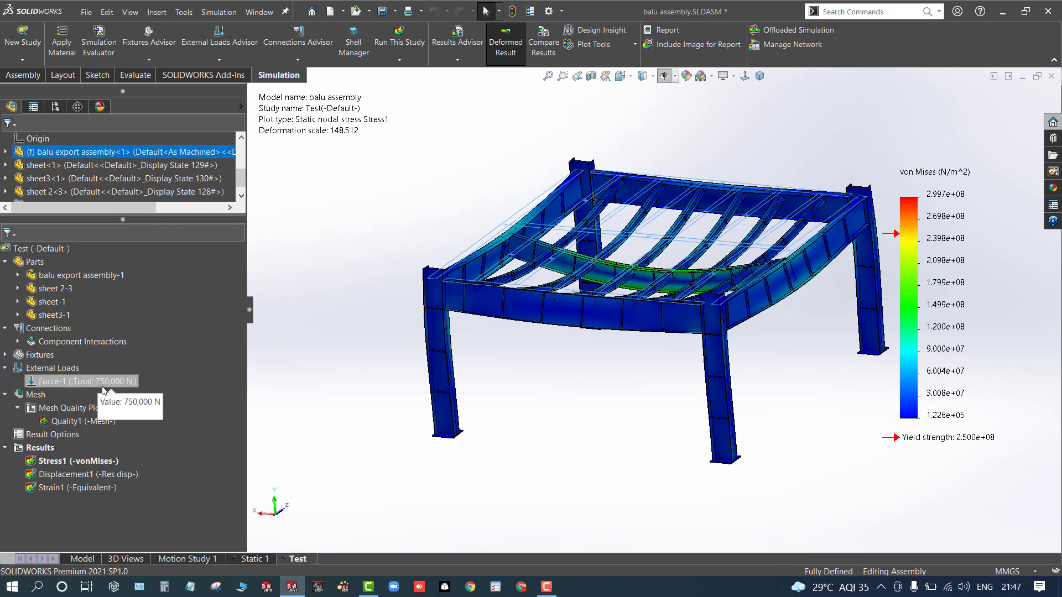
scroll(610, 413, "up", 1)
scroll(610, 413, "down", 2)
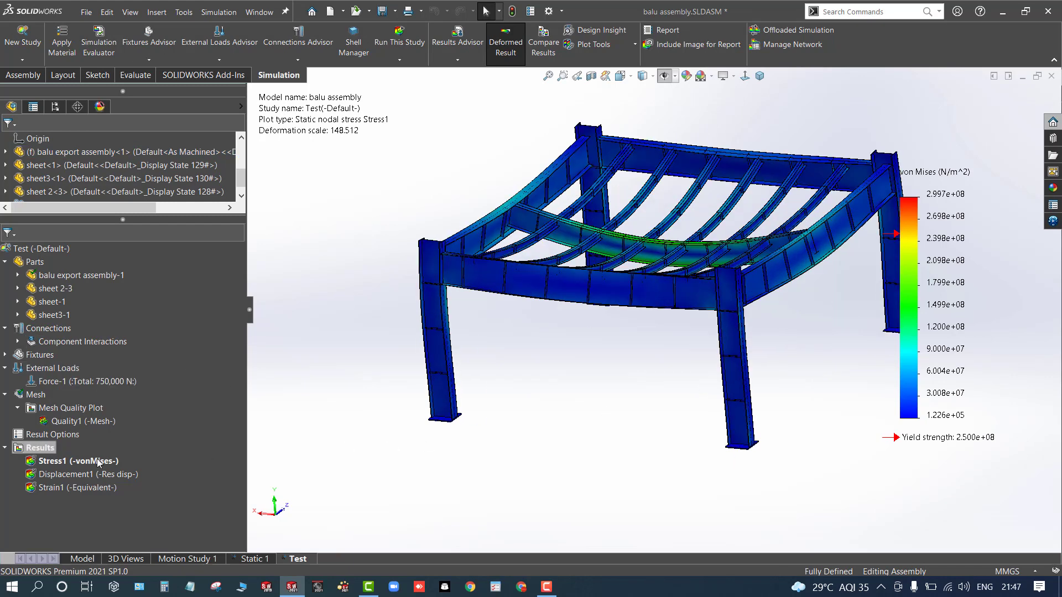
- Create a Factor of Safety plot for the results and examine it on the frame
right_click(39, 448)
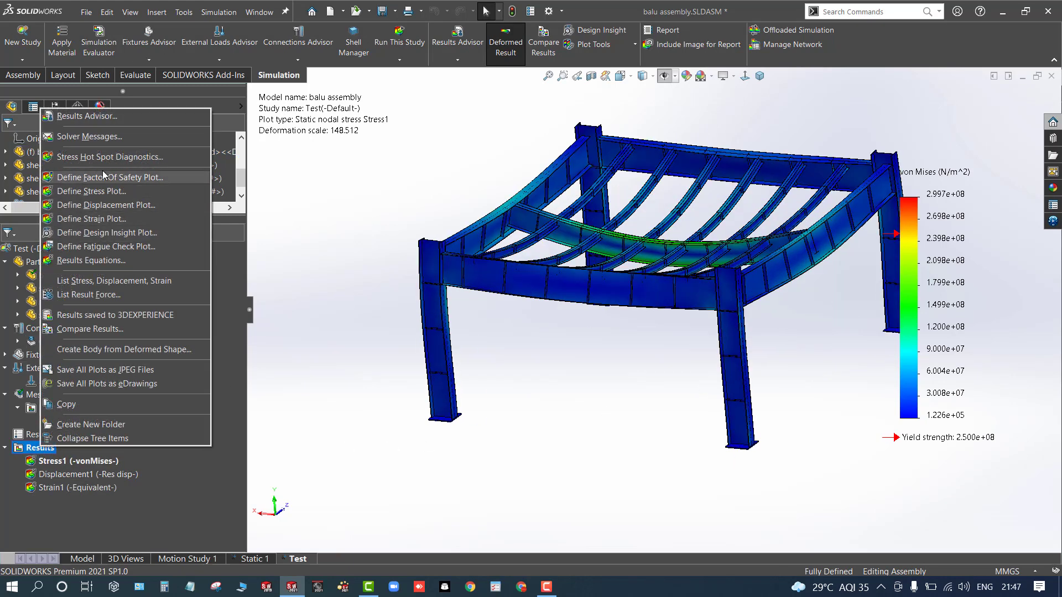
left_click(272, 201)
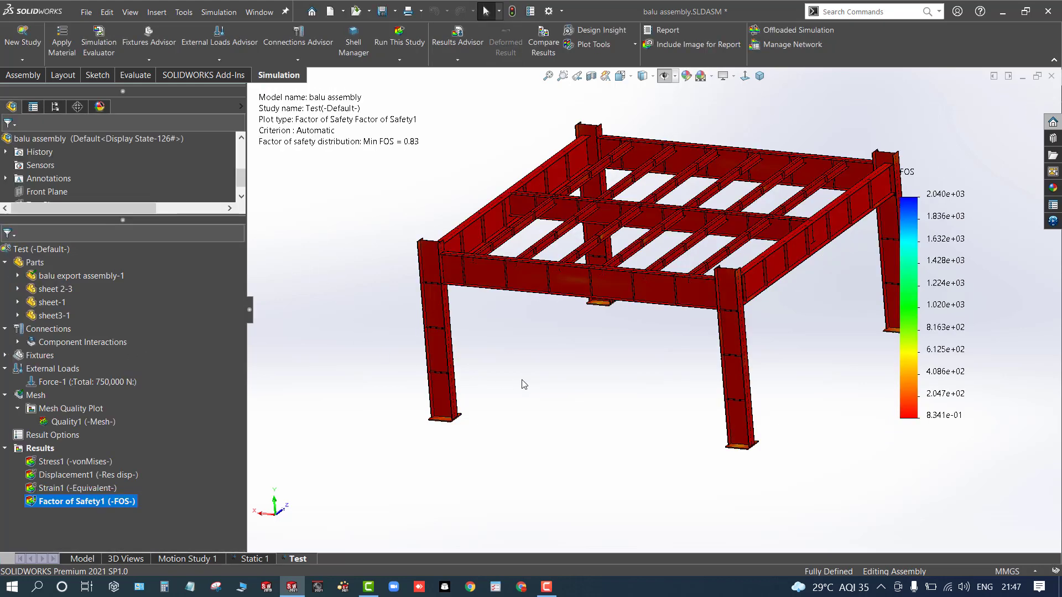
scroll(523, 382, "up", 2)
scroll(783, 178, "down", 2)
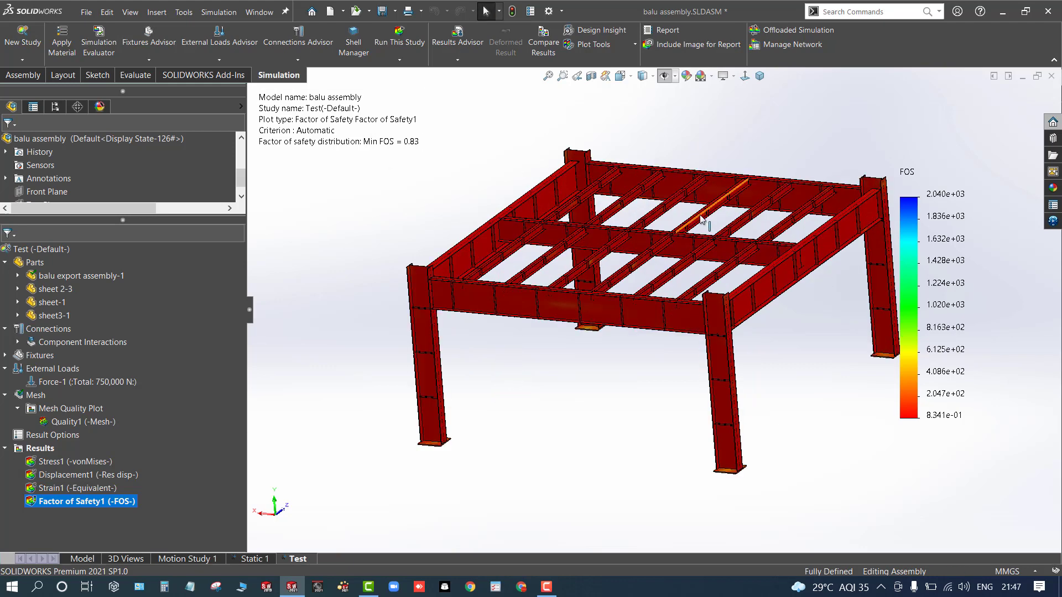
scroll(705, 222, "up", 2)
scroll(876, 191, "down", 3)
scroll(537, 337, "up", 3)
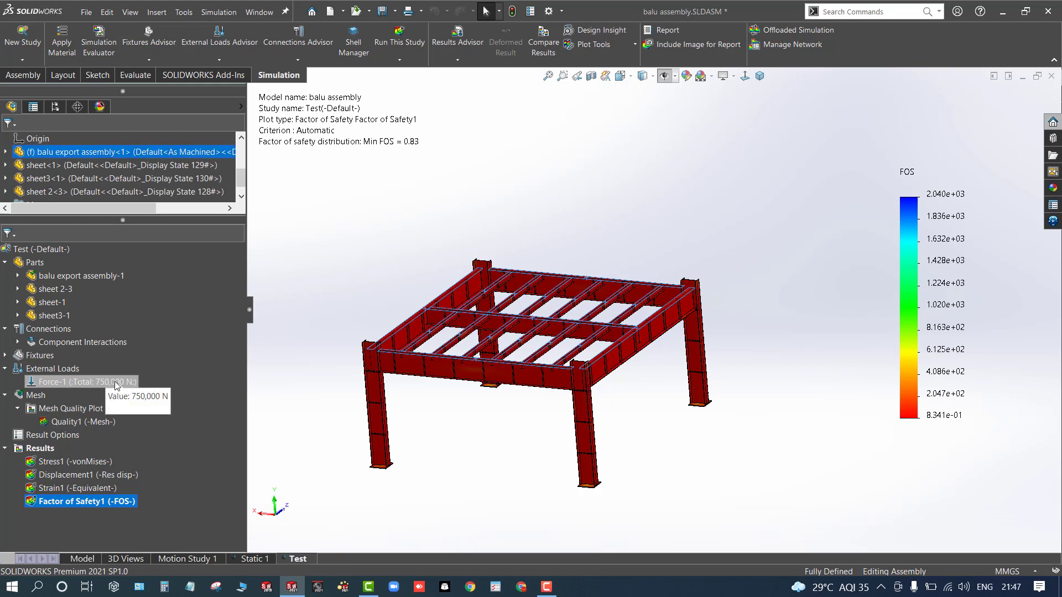
- Show the Stress1 plot again and play its animation, then close the animation
double_click(72, 462)
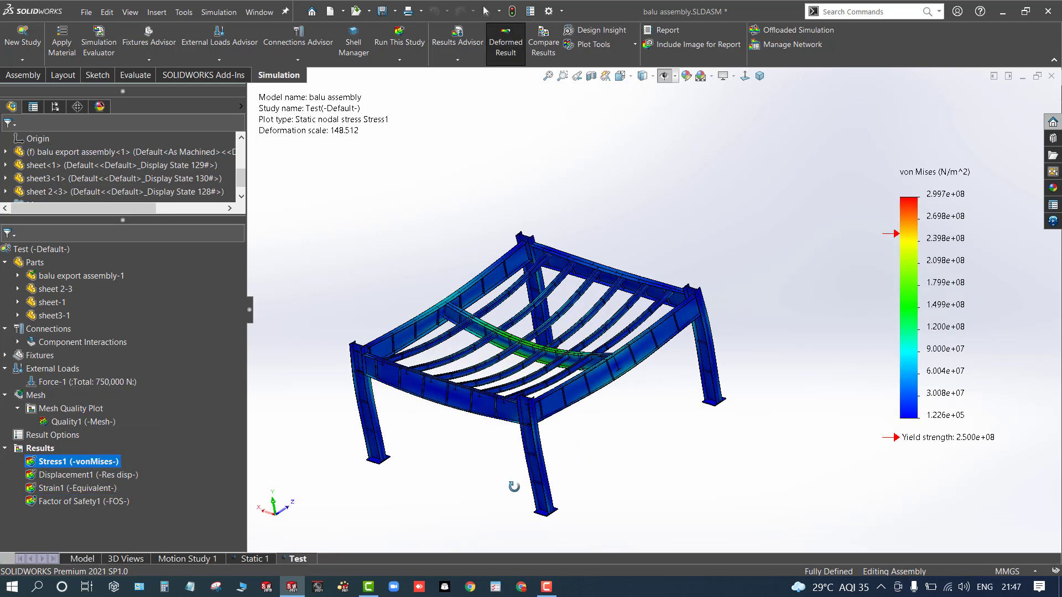
right_click(912, 291)
left_click(939, 395)
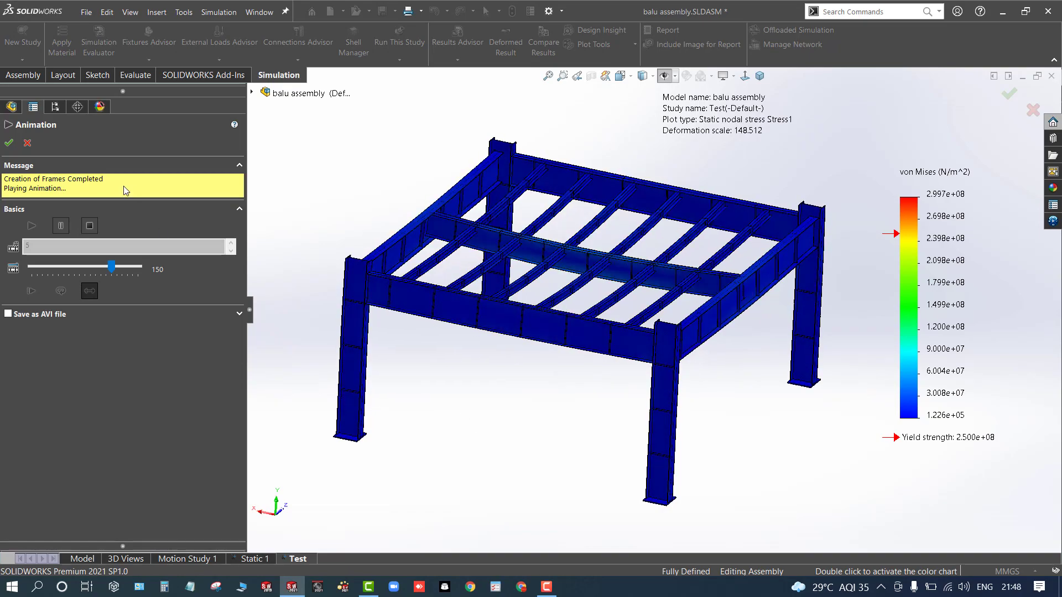
left_click(27, 143)
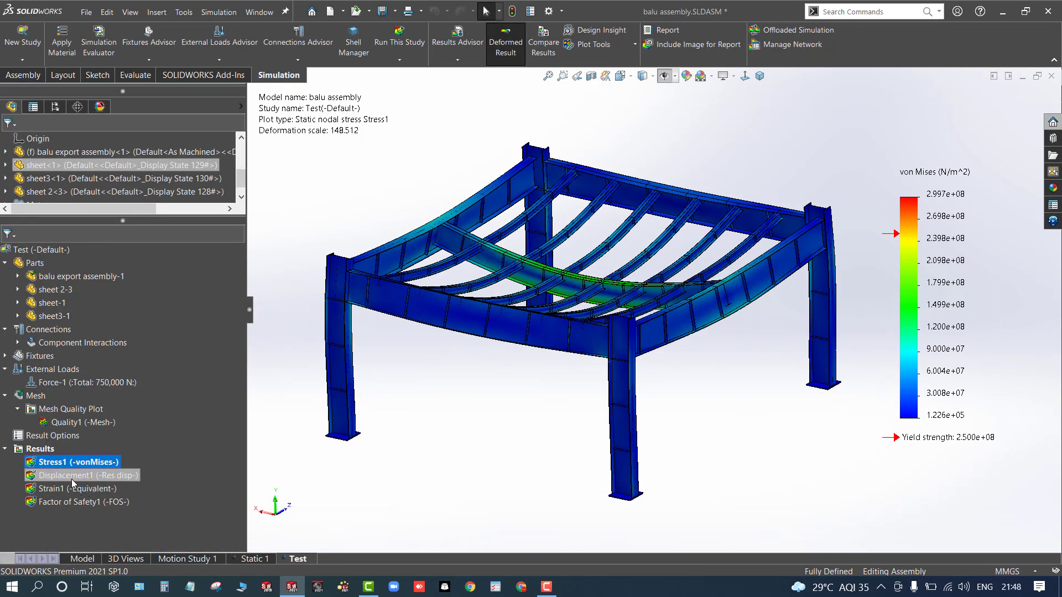
- Show the Displacement1 plot and play its animation, then close the animation
double_click(71, 479)
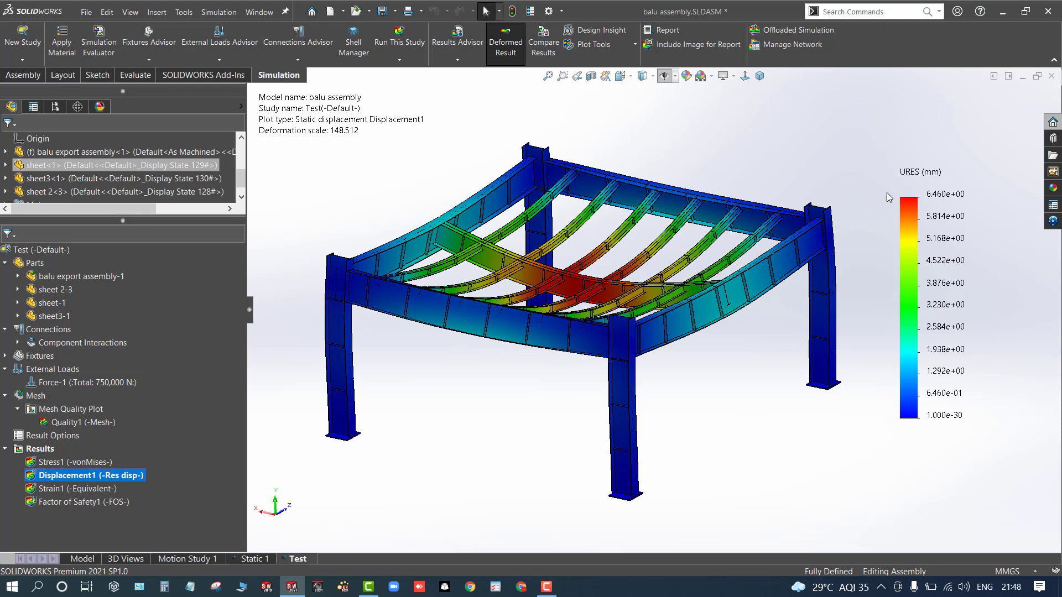
right_click(938, 204)
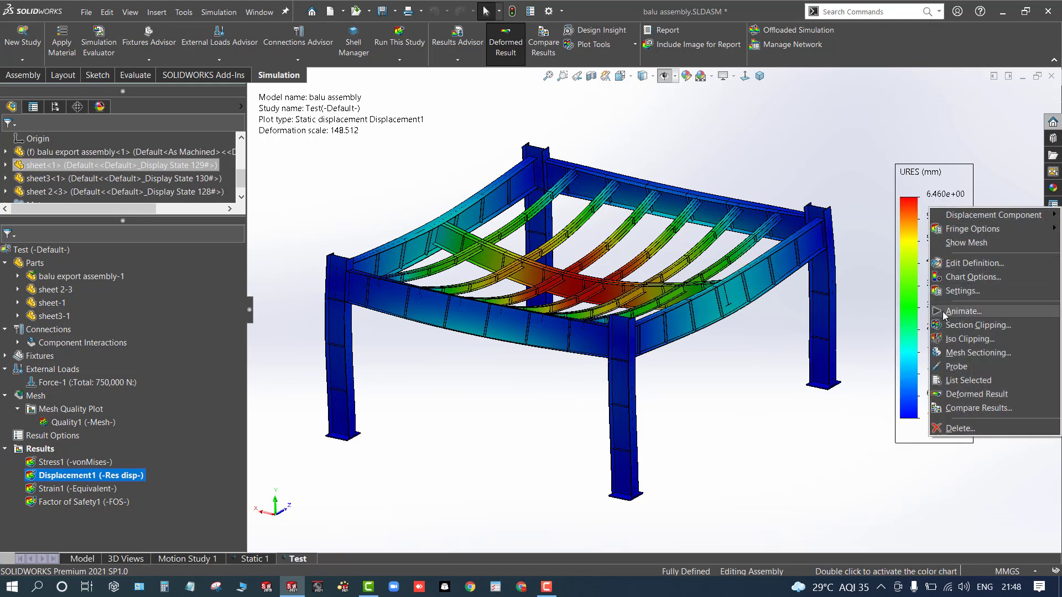
left_click(963, 312)
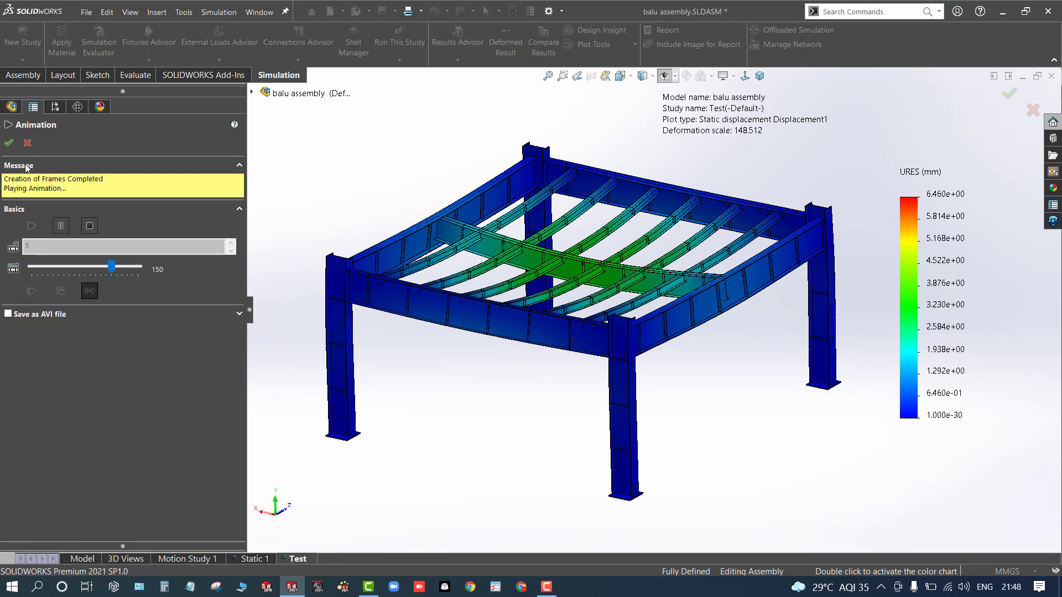
left_click(28, 144)
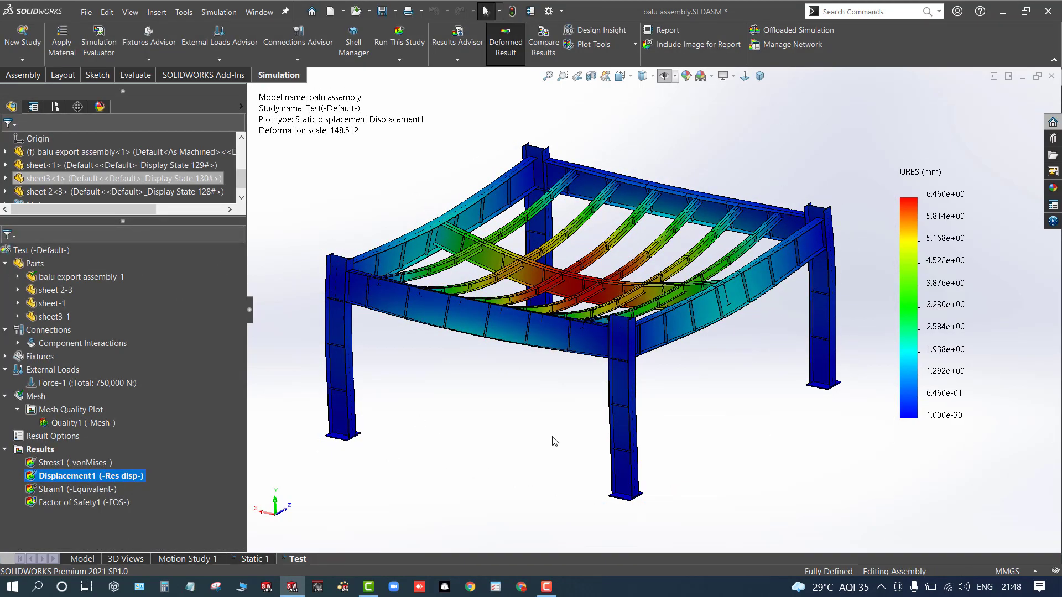
- Edit the displacement plot definition to show the deformed shape at true scale
right_click(923, 297)
left_click(962, 353)
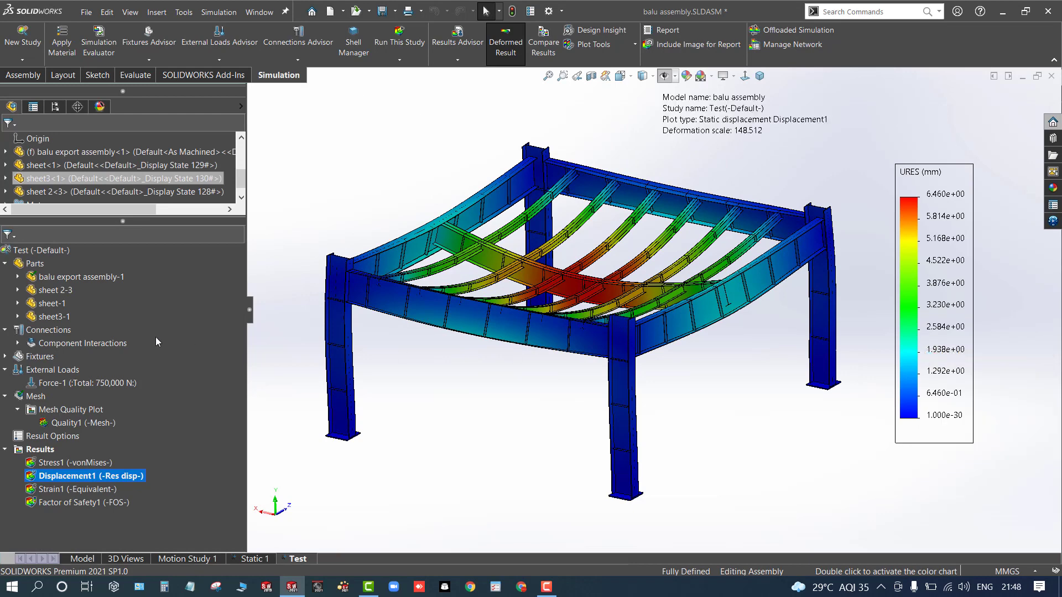
left_click(26, 318)
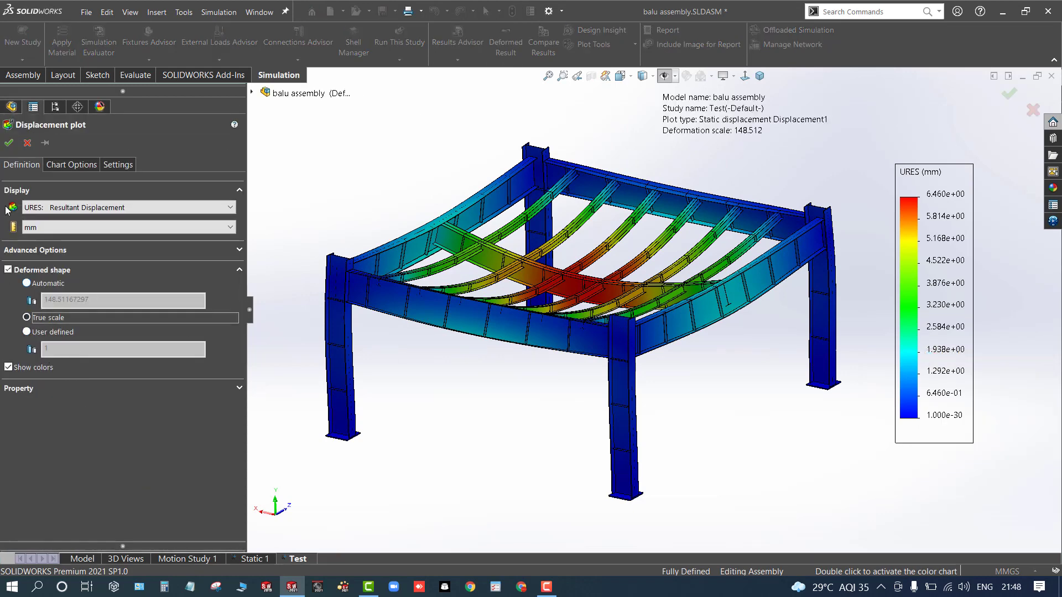
left_click(9, 142)
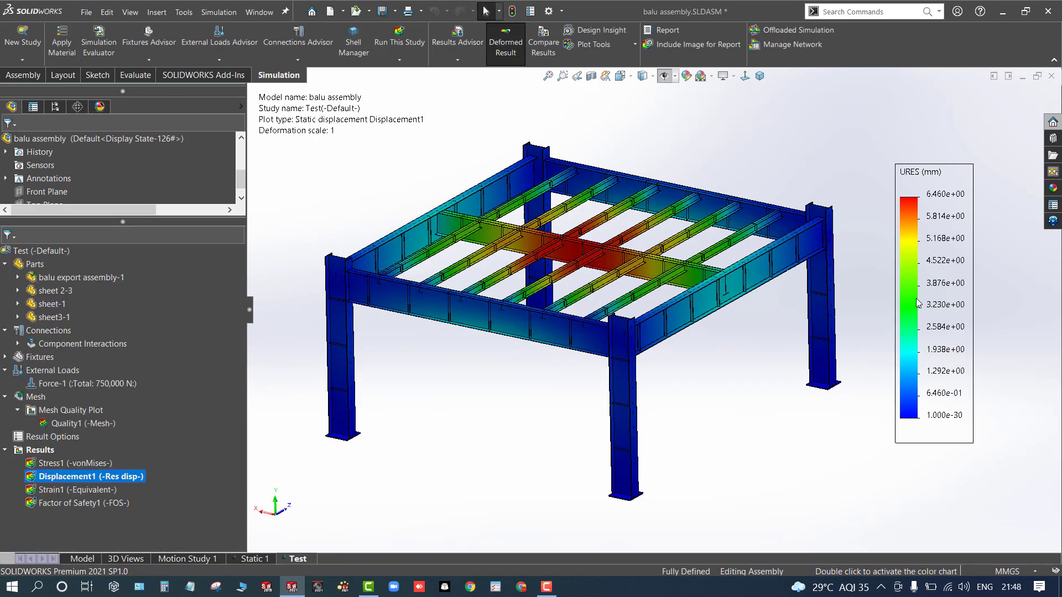
- Play the animation of the true-scale displacement plot, zooming in on the beams while it runs, then close the animation
right_click(930, 290)
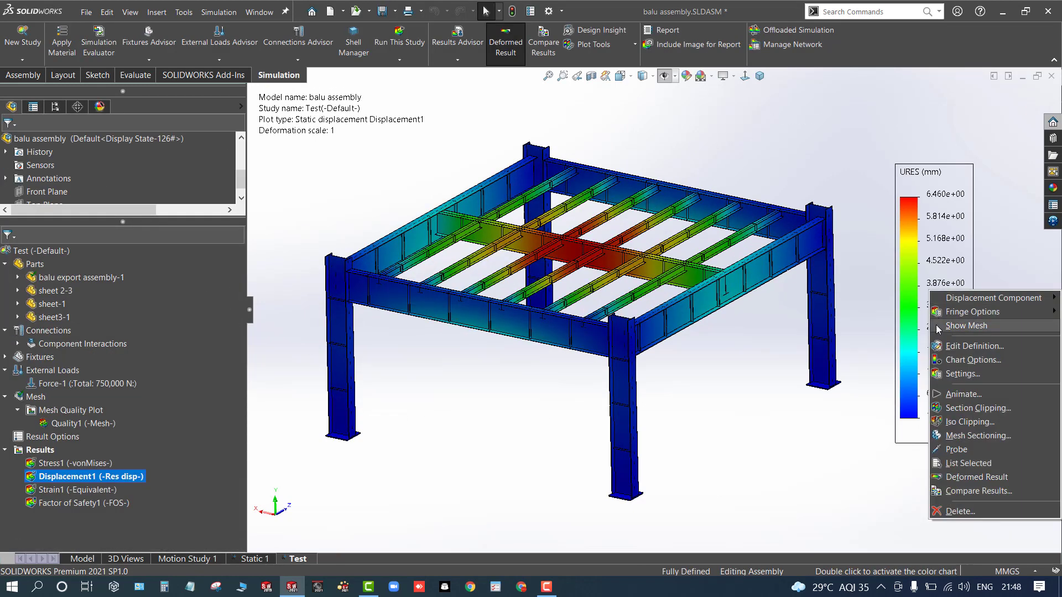
left_click(953, 394)
scroll(617, 235, "down", 5)
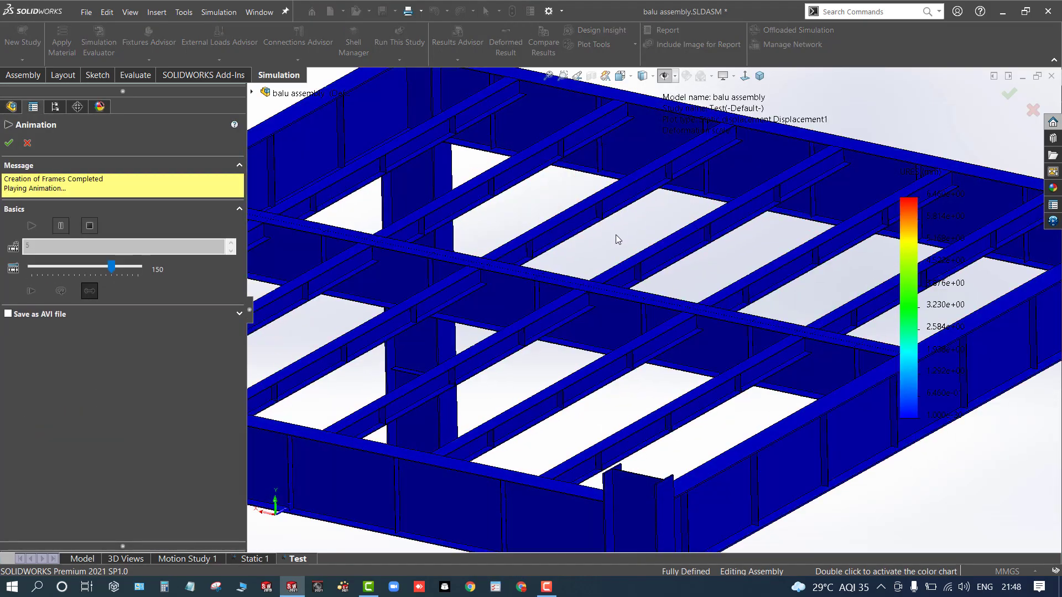
scroll(616, 235, "down", 3)
scroll(616, 236, "down", 2)
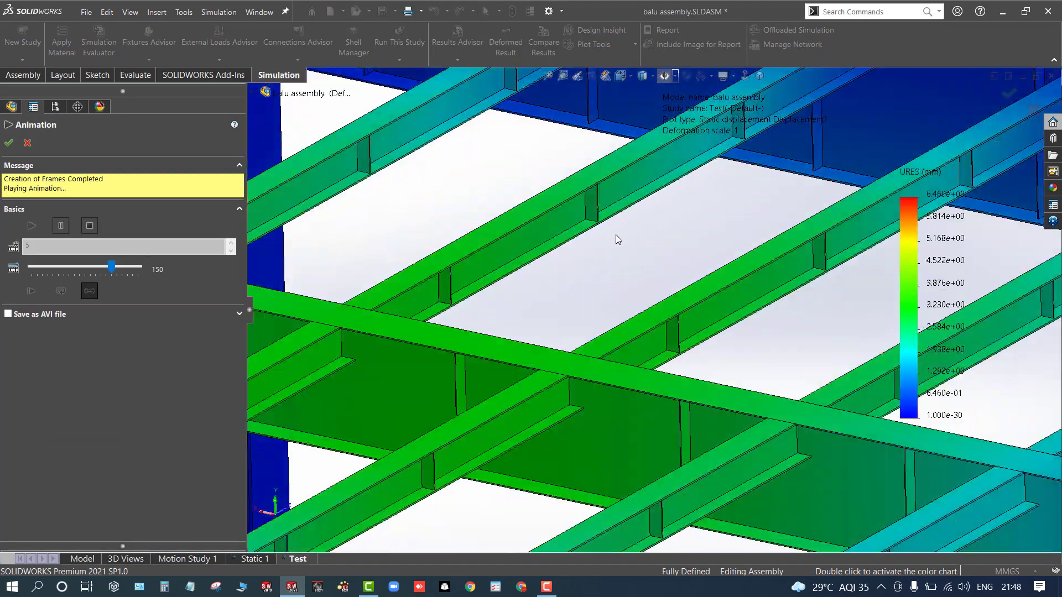
scroll(599, 304, "down", 2)
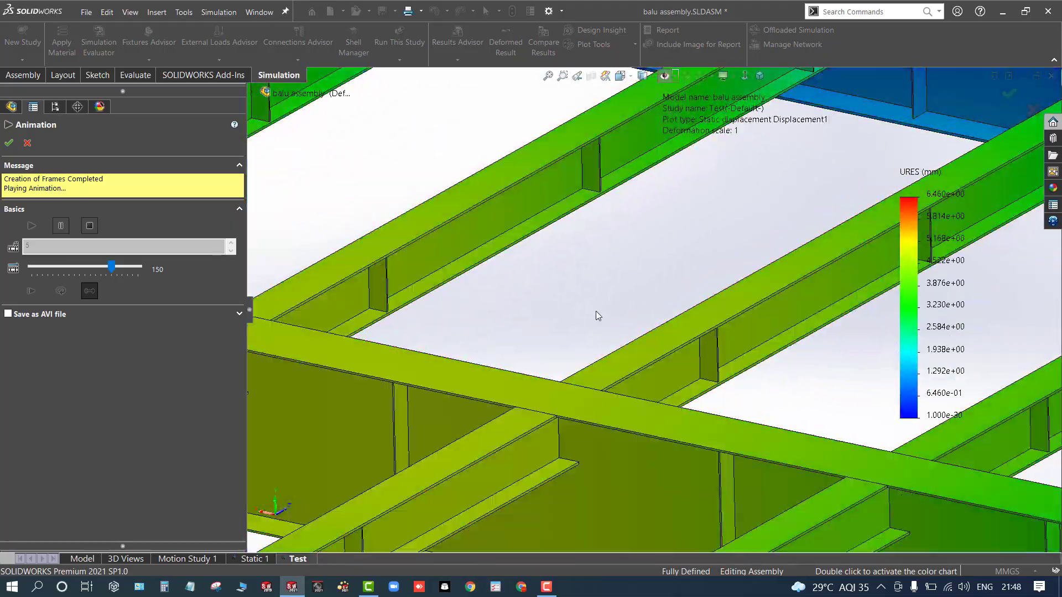
key("f")
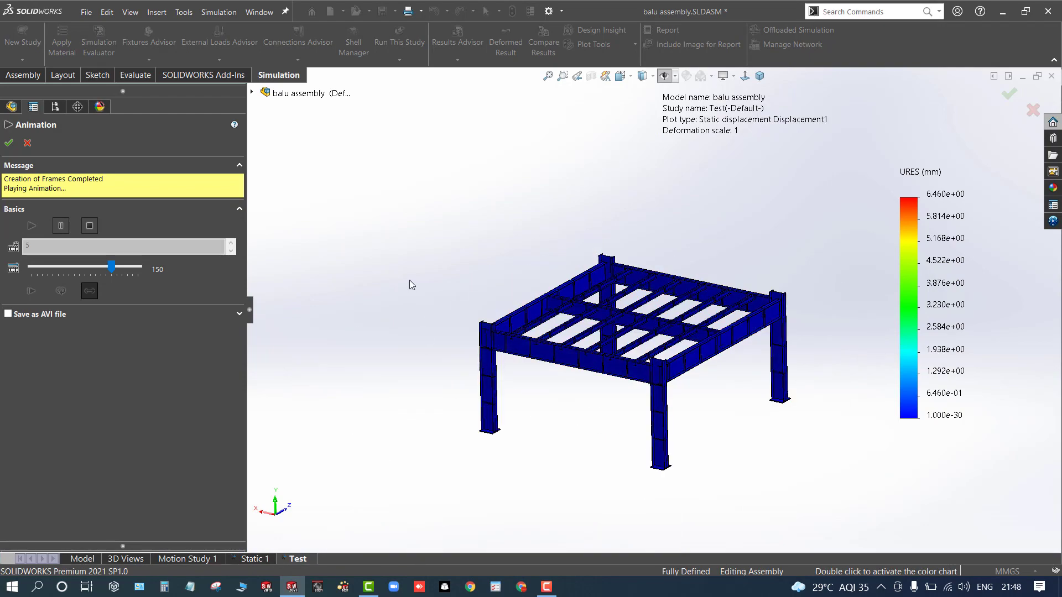
scroll(523, 434, "down", 3)
scroll(741, 389, "up", 3)
scroll(608, 336, "down", 2)
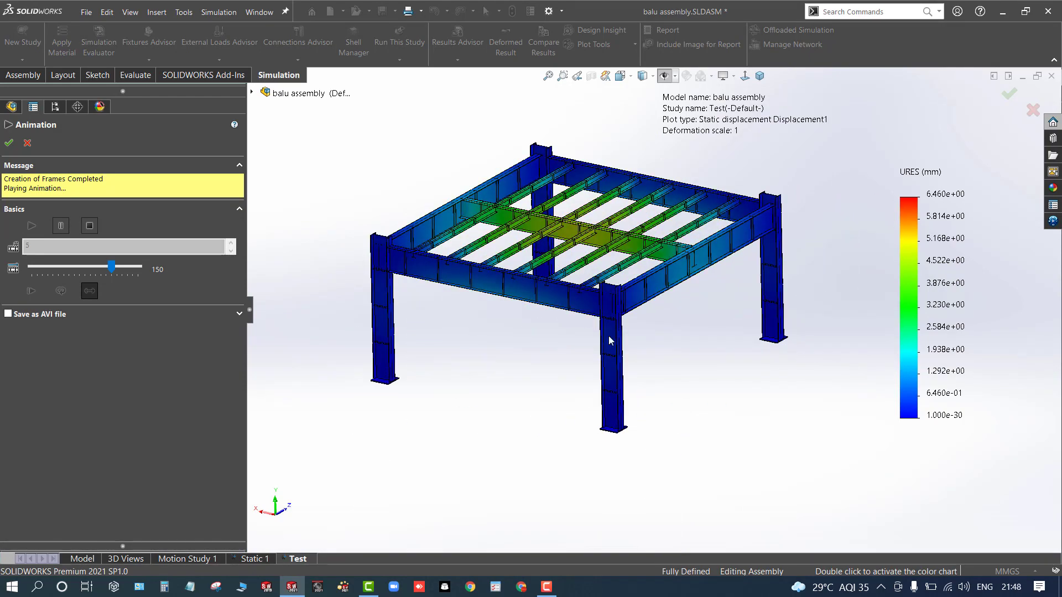
left_click(28, 143)
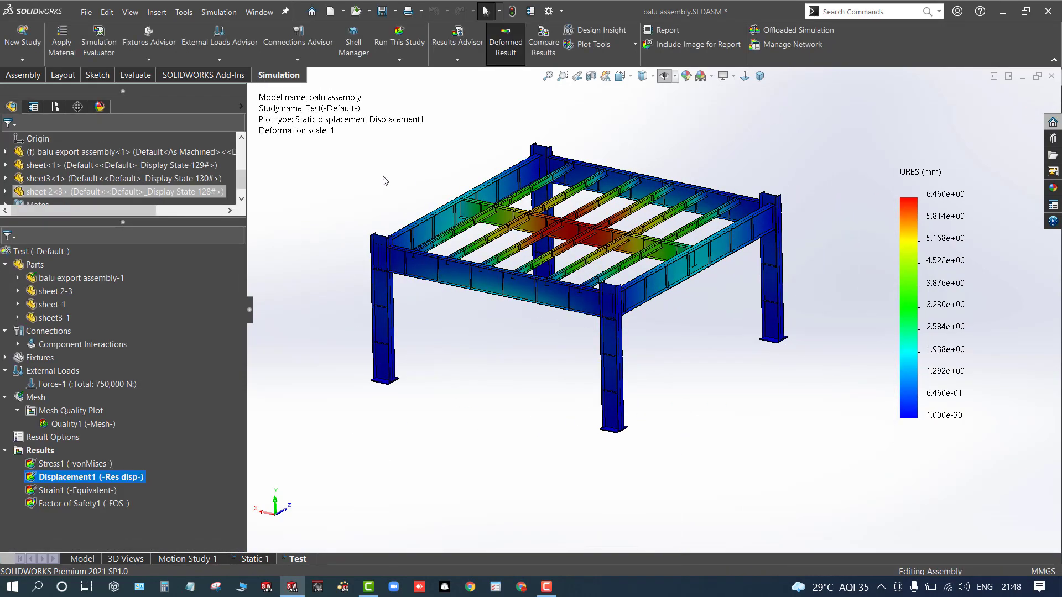
- Fit, rotate and zoom the view to examine the true-scale deformation of the frame
key("f")
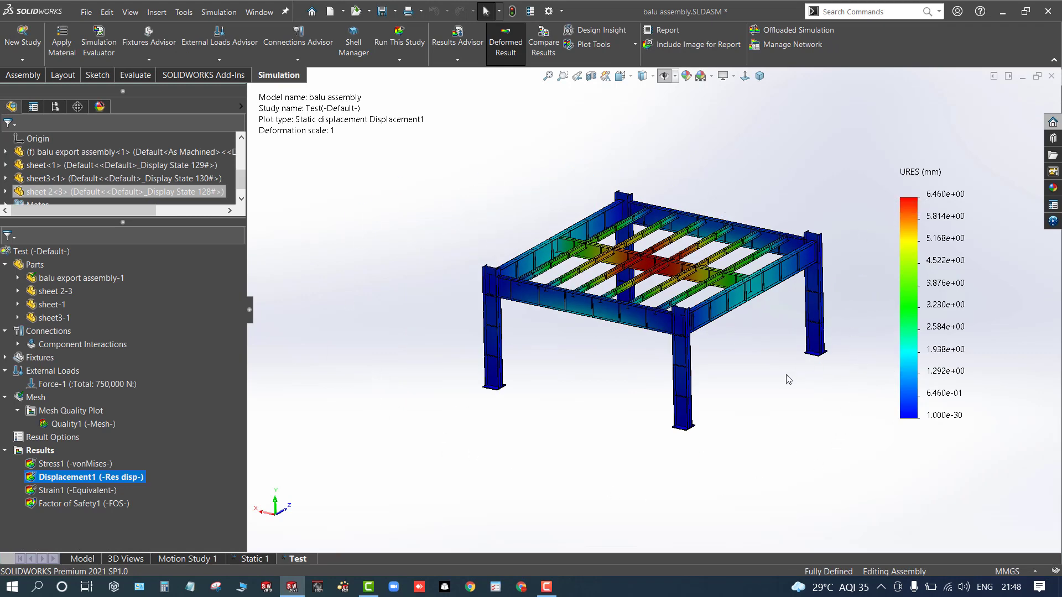
middle_click_drag(854, 310, 567, 422)
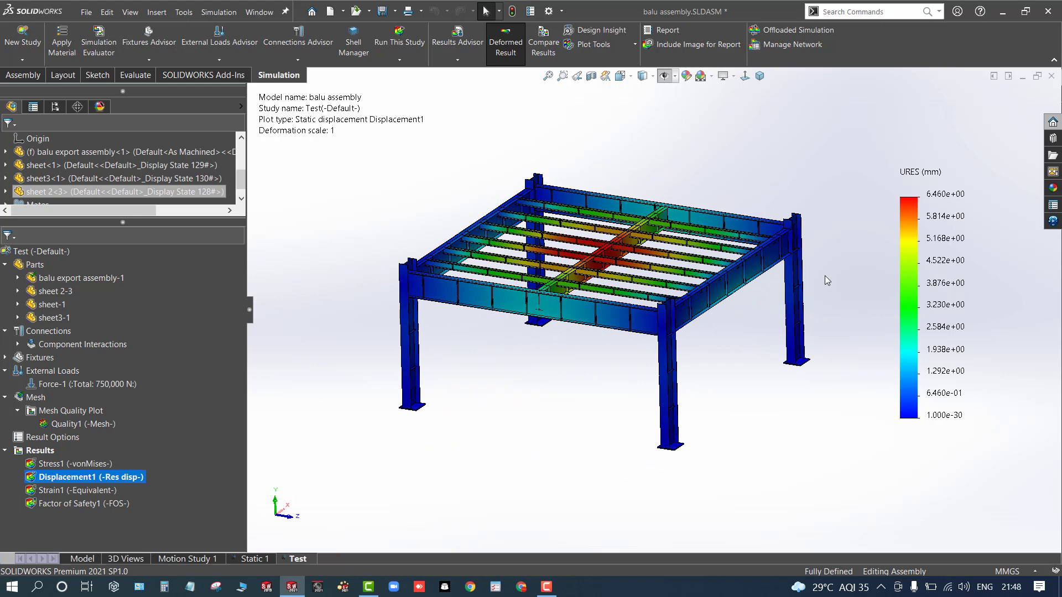
middle_click_drag(824, 276, 703, 359)
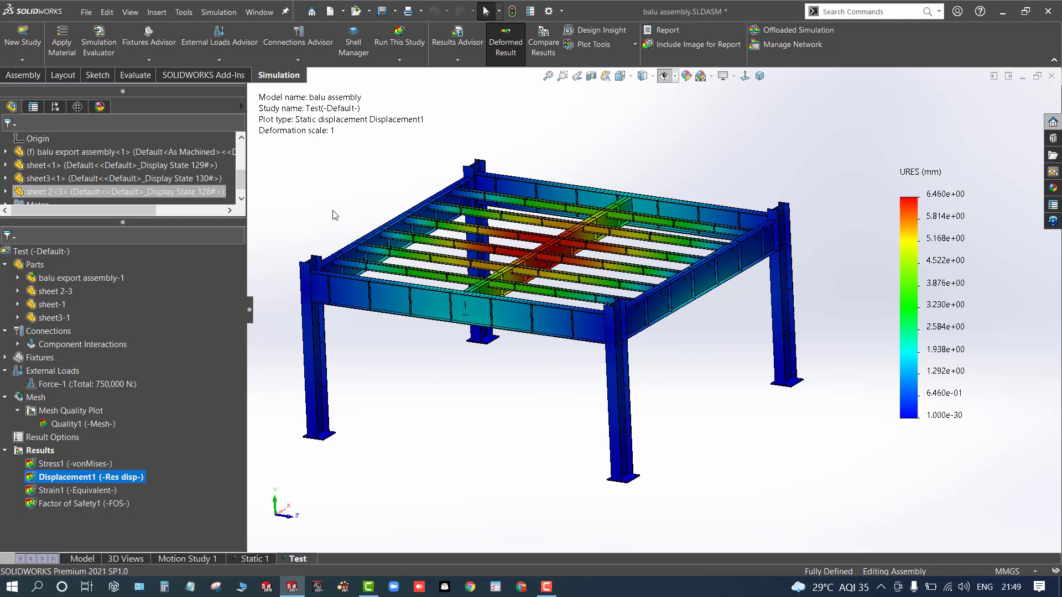
middle_click_drag(333, 210, 337, 210)
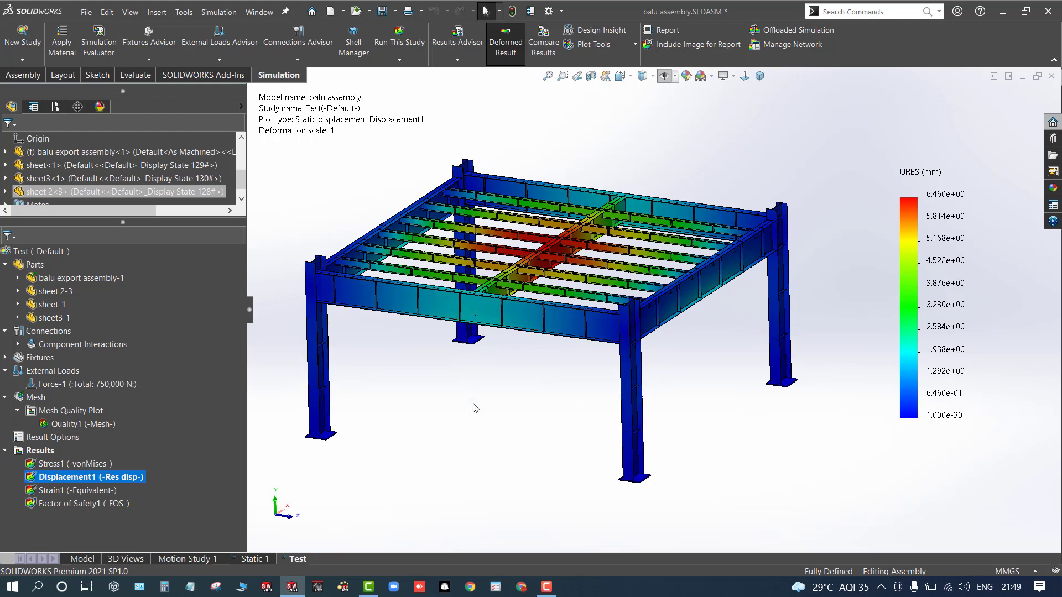
scroll(475, 408, "down", 2)
scroll(475, 408, "up", 2)
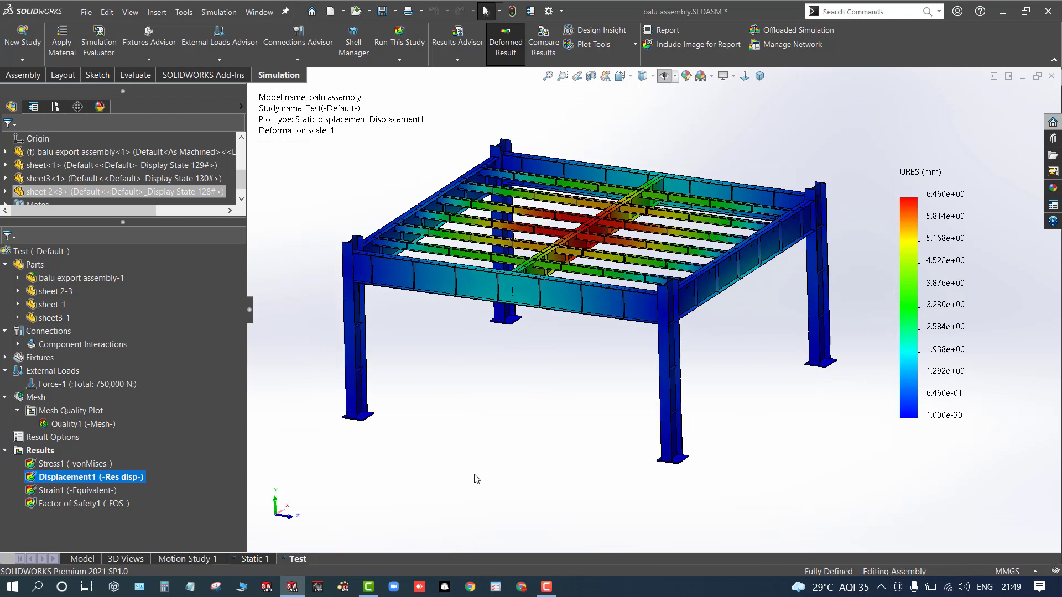
middle_click_drag(476, 479, 486, 481)
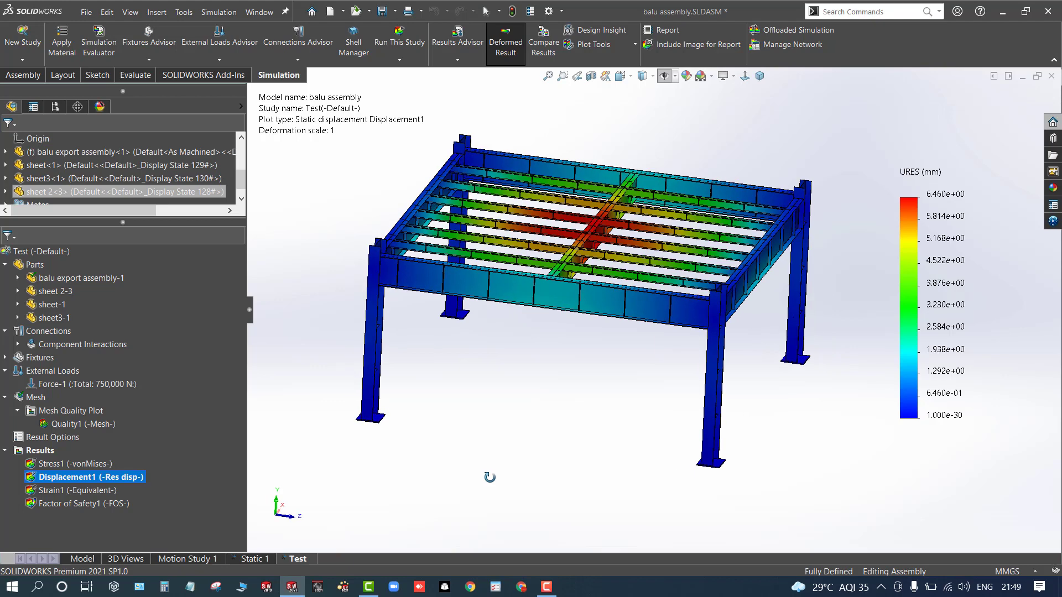
- Open the Test study properties and review the manual solver choices, including FFEPlus and the other solvers, then close the dialog
right_click(8, 253)
left_click(44, 460)
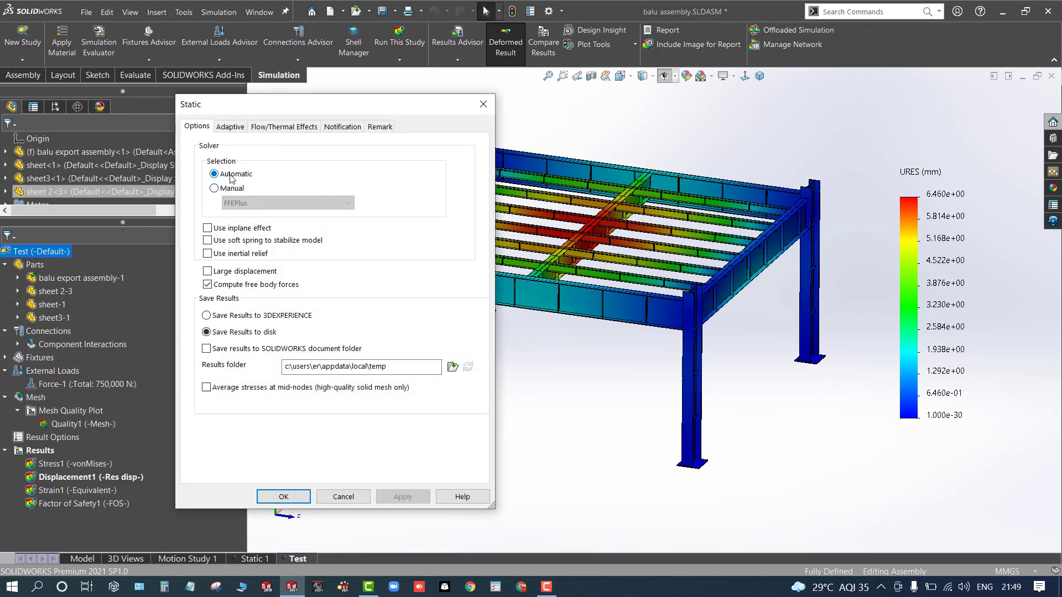
left_click(231, 189)
left_click(238, 205)
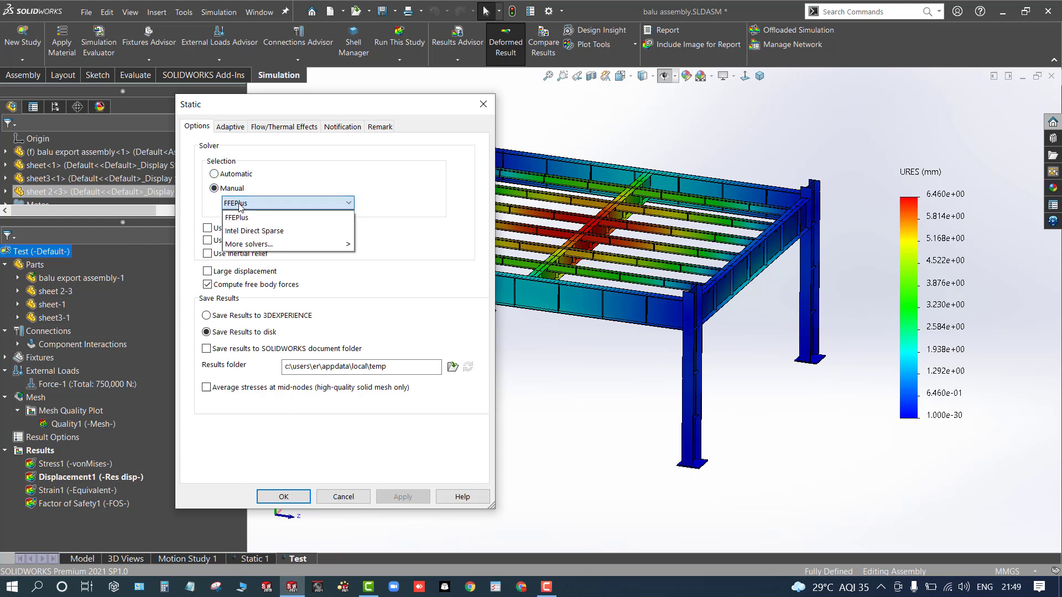
left_click(239, 206)
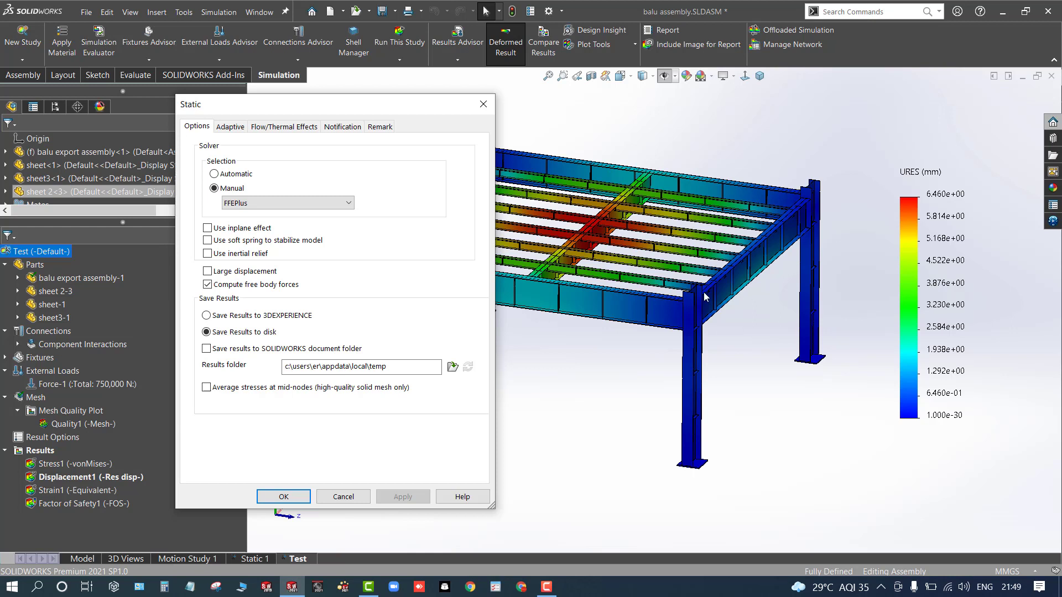
left_click(251, 203)
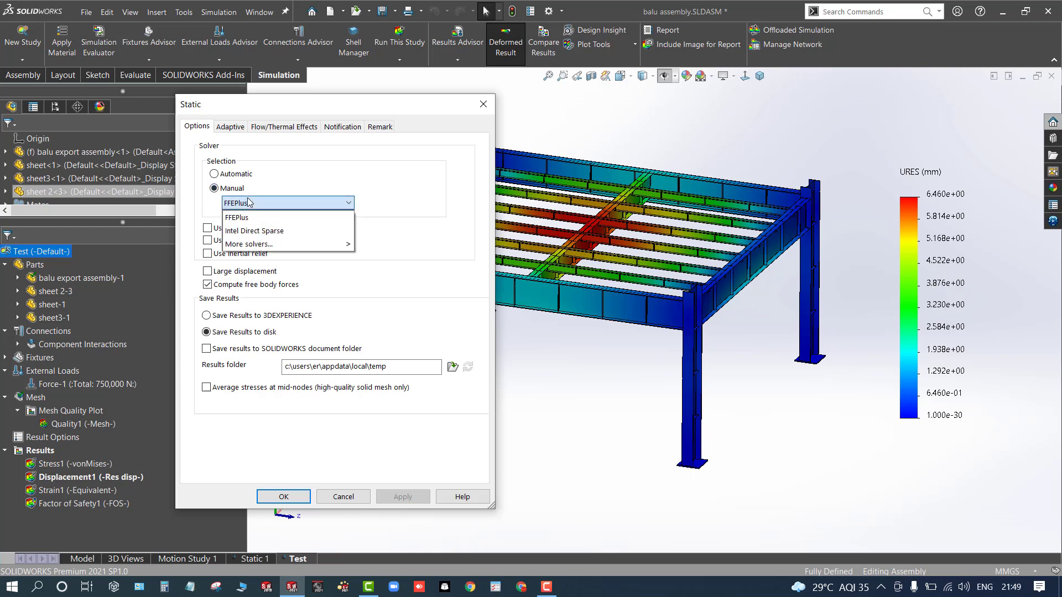
mouse_move(253, 244)
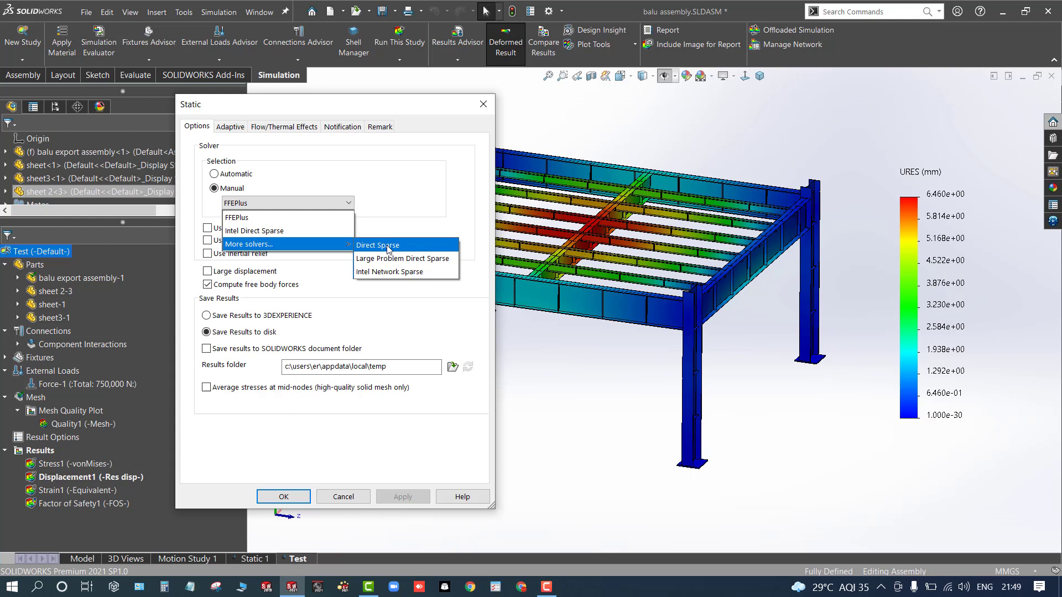
left_click(279, 218)
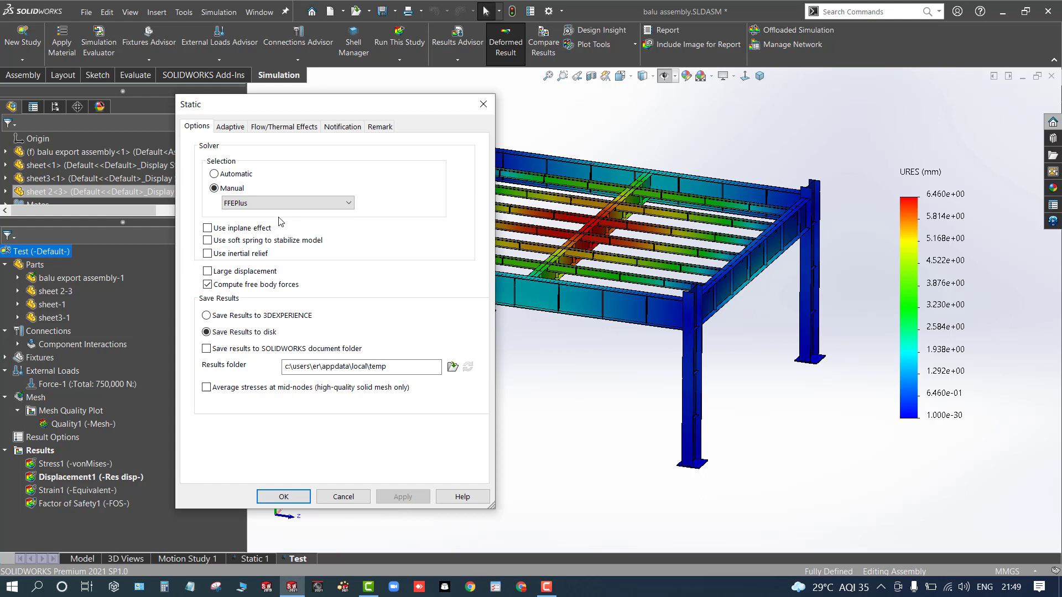
left_click(324, 199)
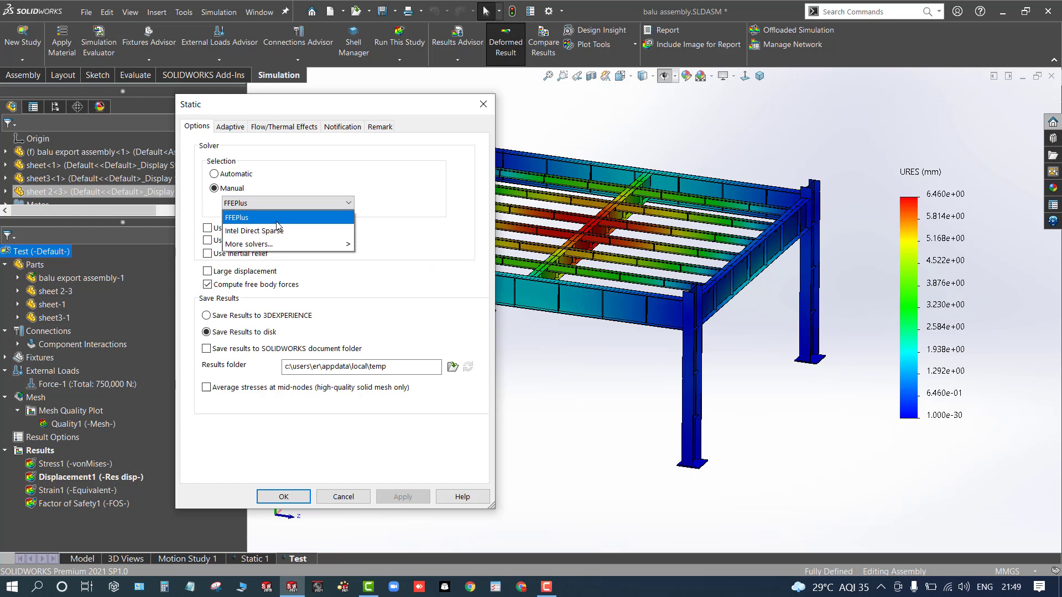
left_click(278, 219)
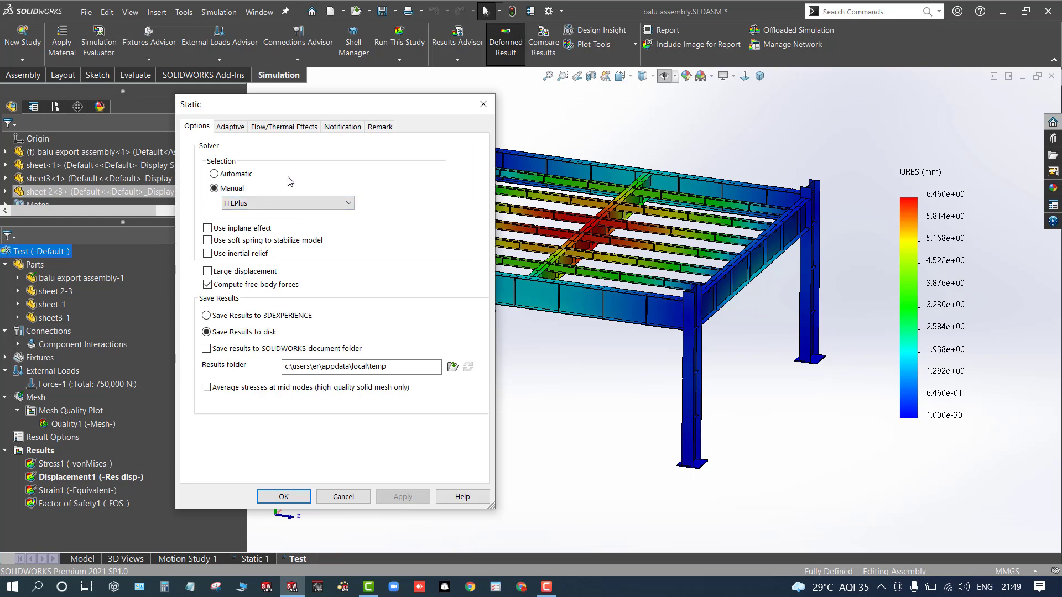
left_click(483, 104)
- Orbit and zoom around the frame to inspect the displacement plot once more
middle_click(353, 182)
middle_click(354, 181)
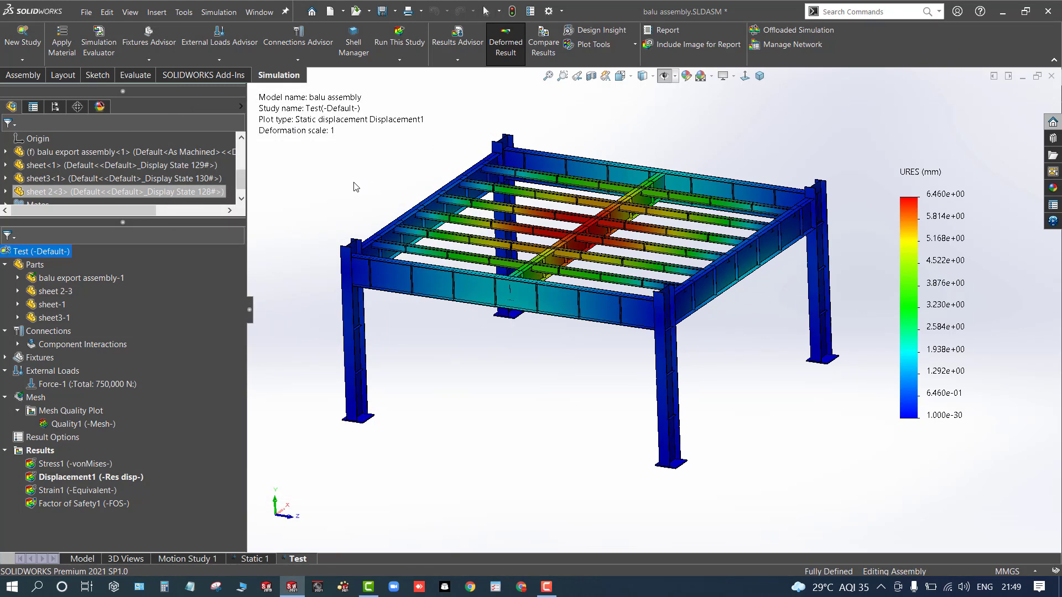
scroll(606, 211, "up", 1)
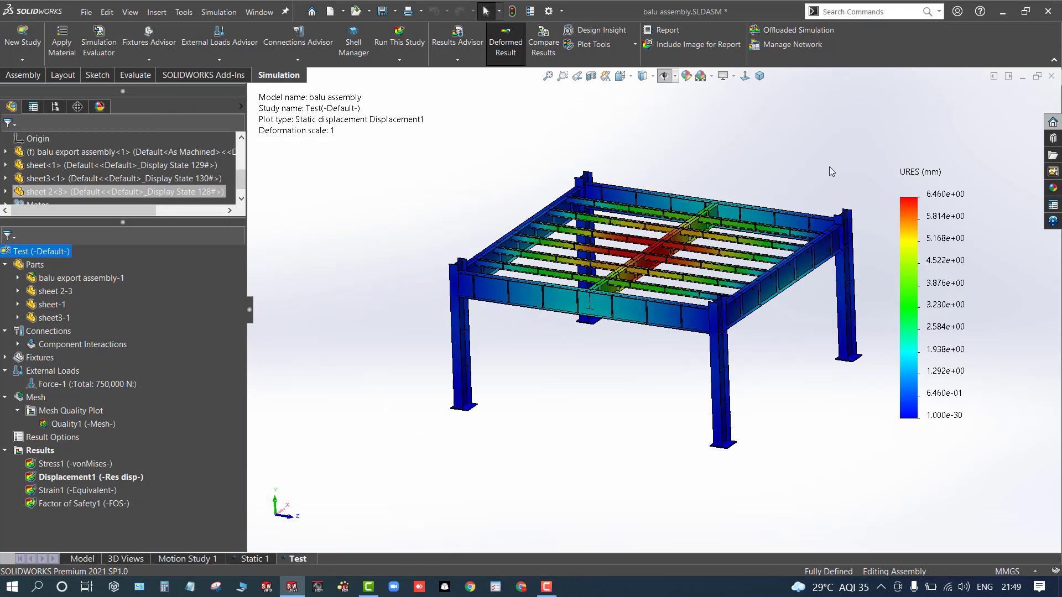
scroll(827, 169, "down", 2)
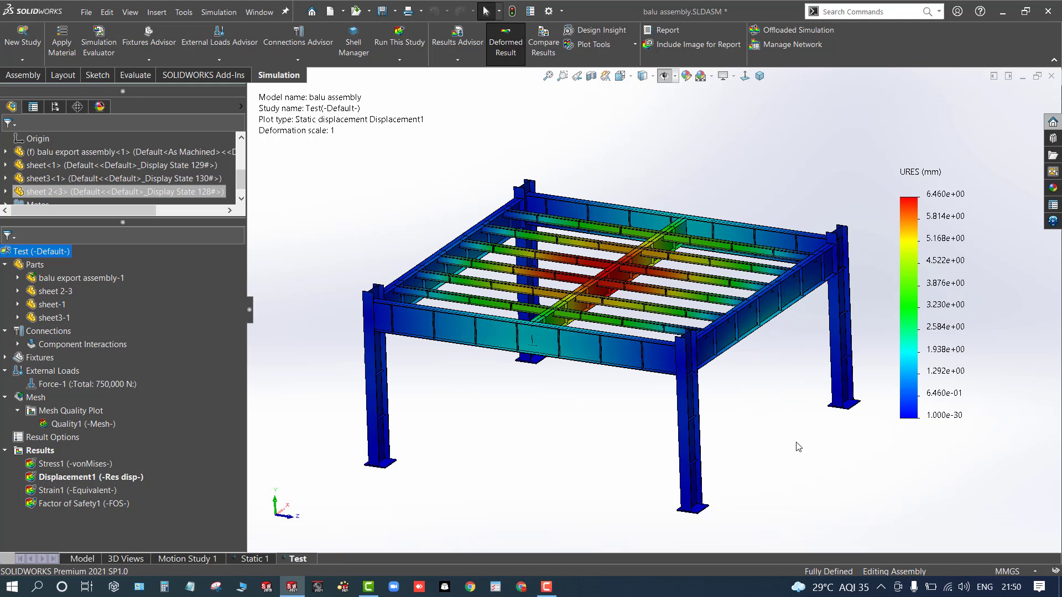
mouse_move(782, 435)
middle_mouse_down()
mouse_move(775, 372)
mouse_move(771, 481)
mouse_move(764, 431)
middle_mouse_up()
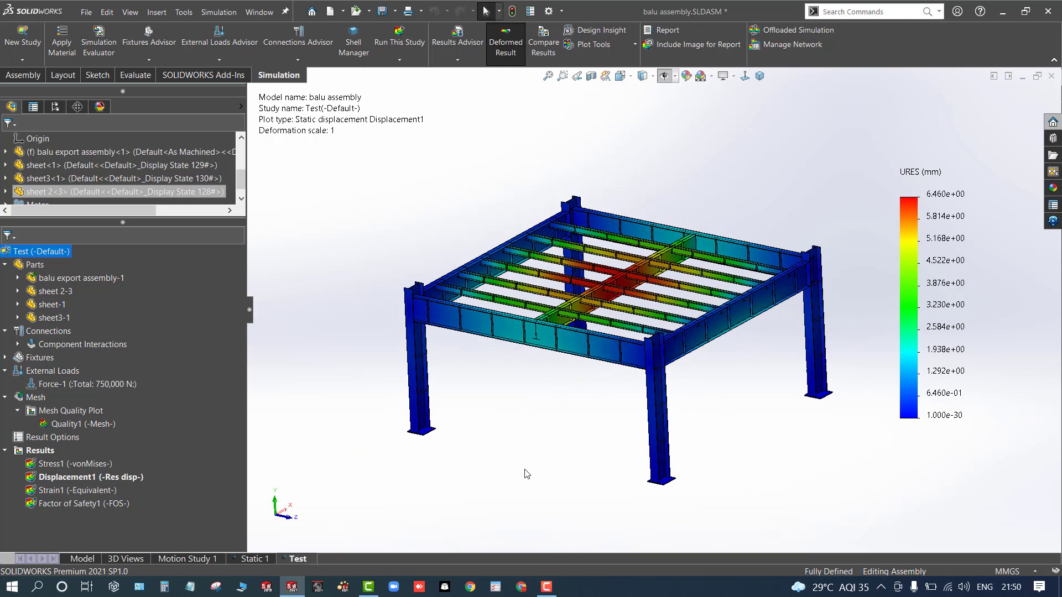
scroll(590, 442, "down", 1)
scroll(610, 422, "up", 2)
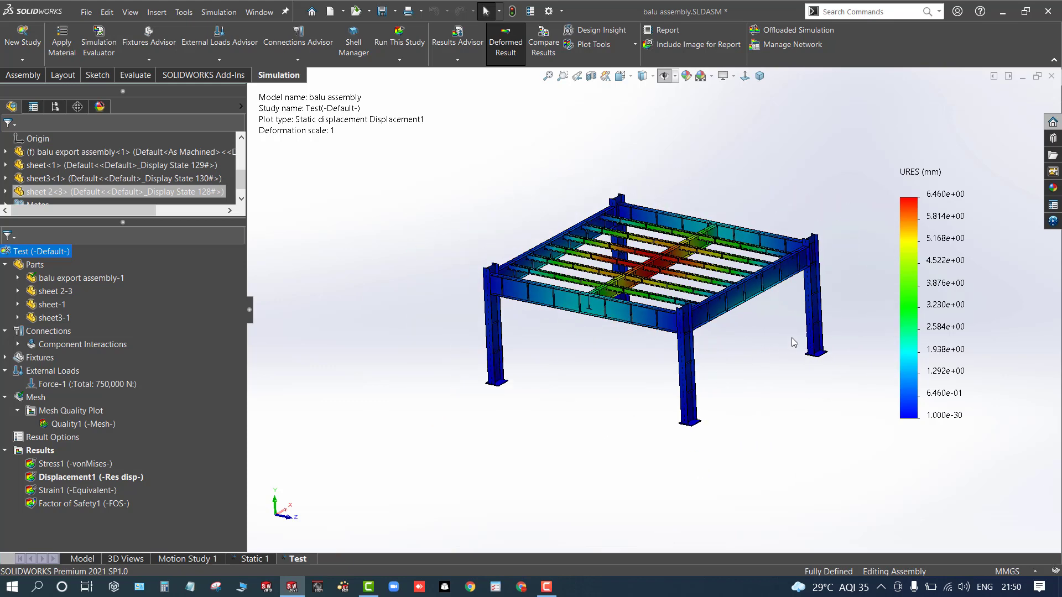